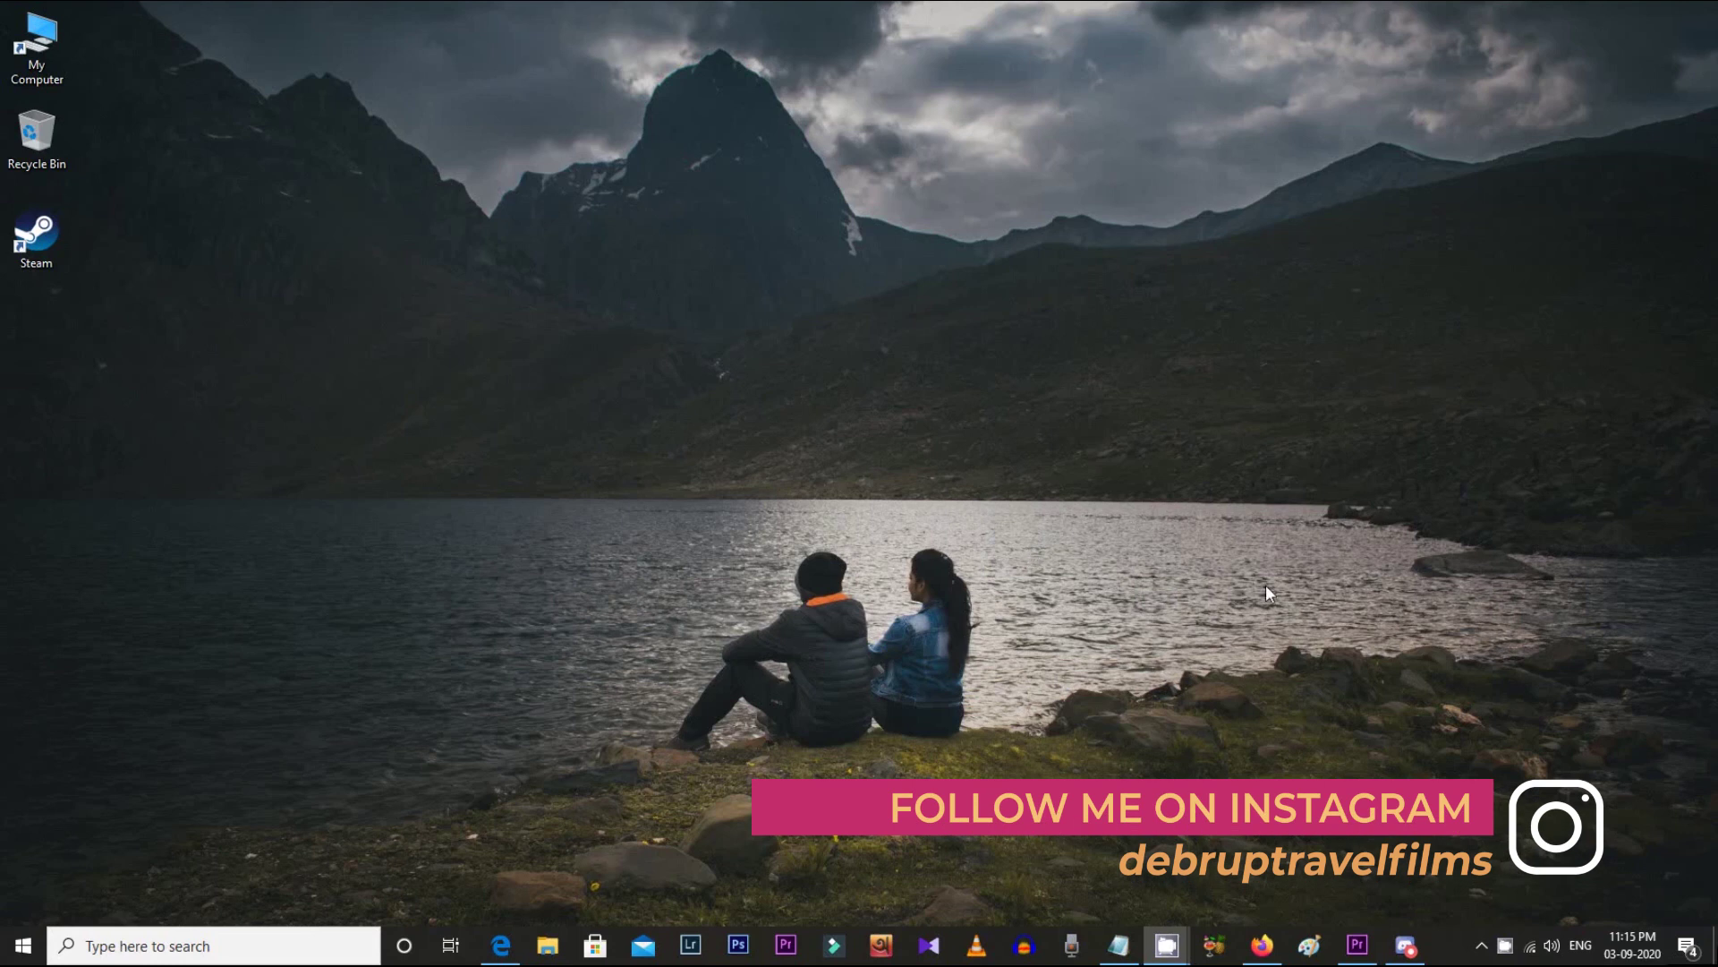
# - Restore the Premiere Pro window showing the mixkit-398_1 project's Sequence 01
pyautogui.click(1356, 945)
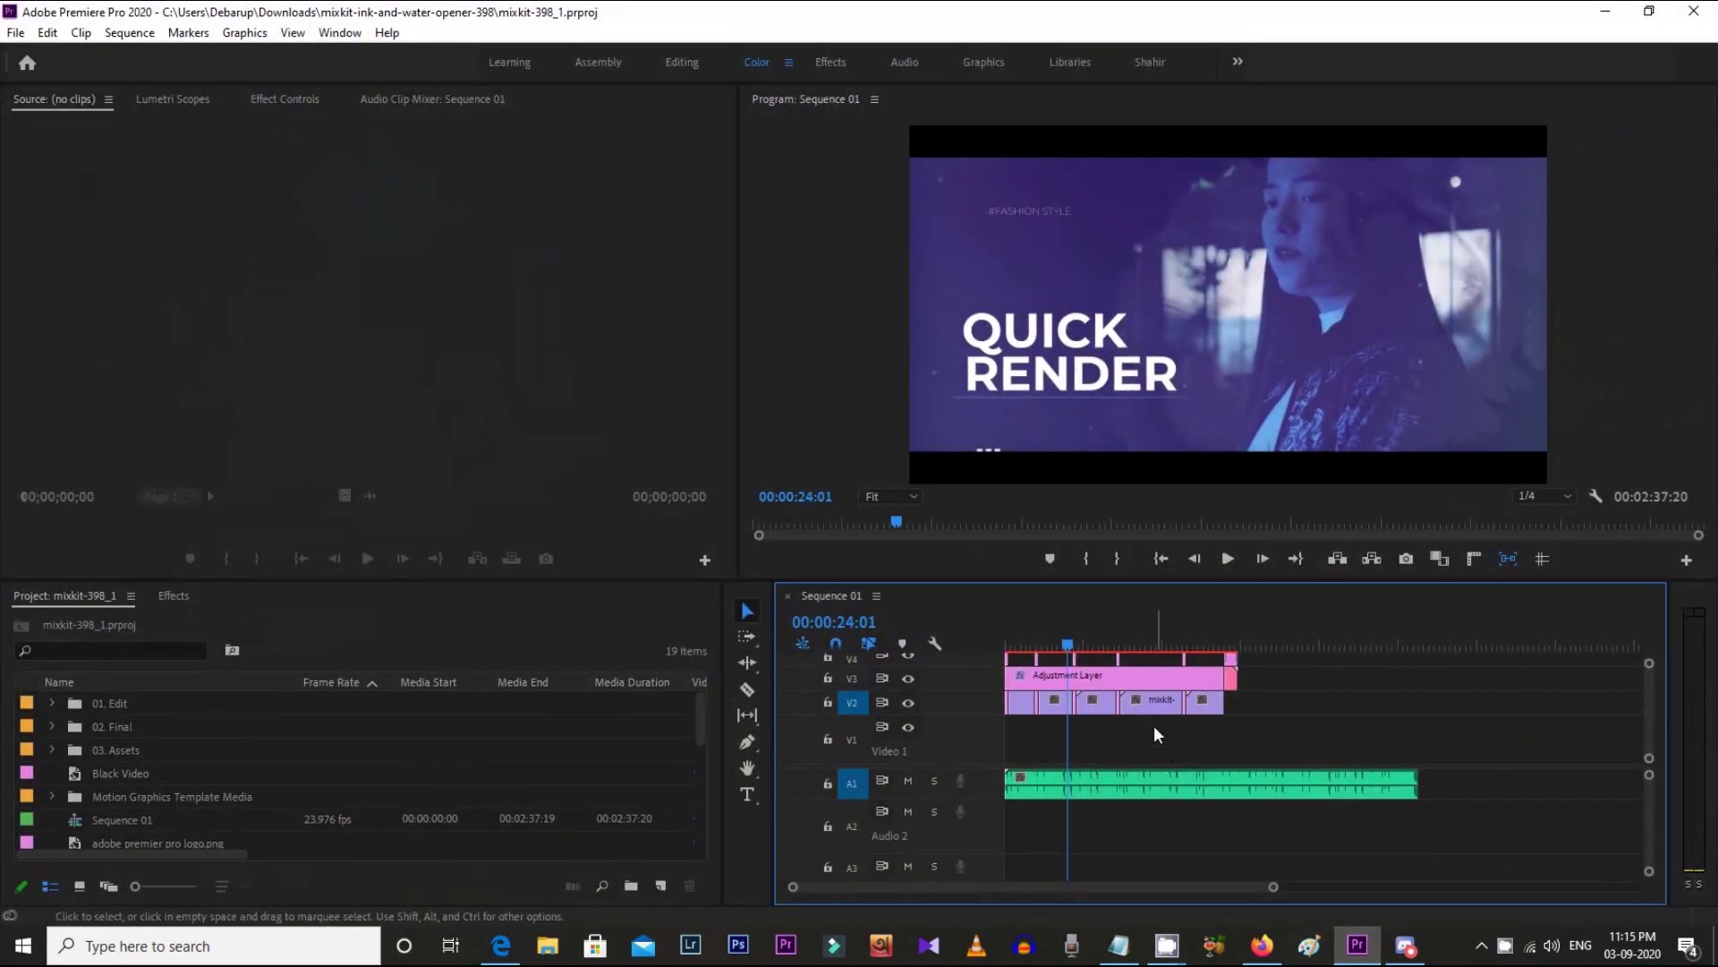
# - Rewind Sequence 01 to 00:00:00:00 and play the finished opener preview
pyautogui.moveTo(1062, 641); pyautogui.dragTo(983, 637)
pyautogui.click(1228, 557)
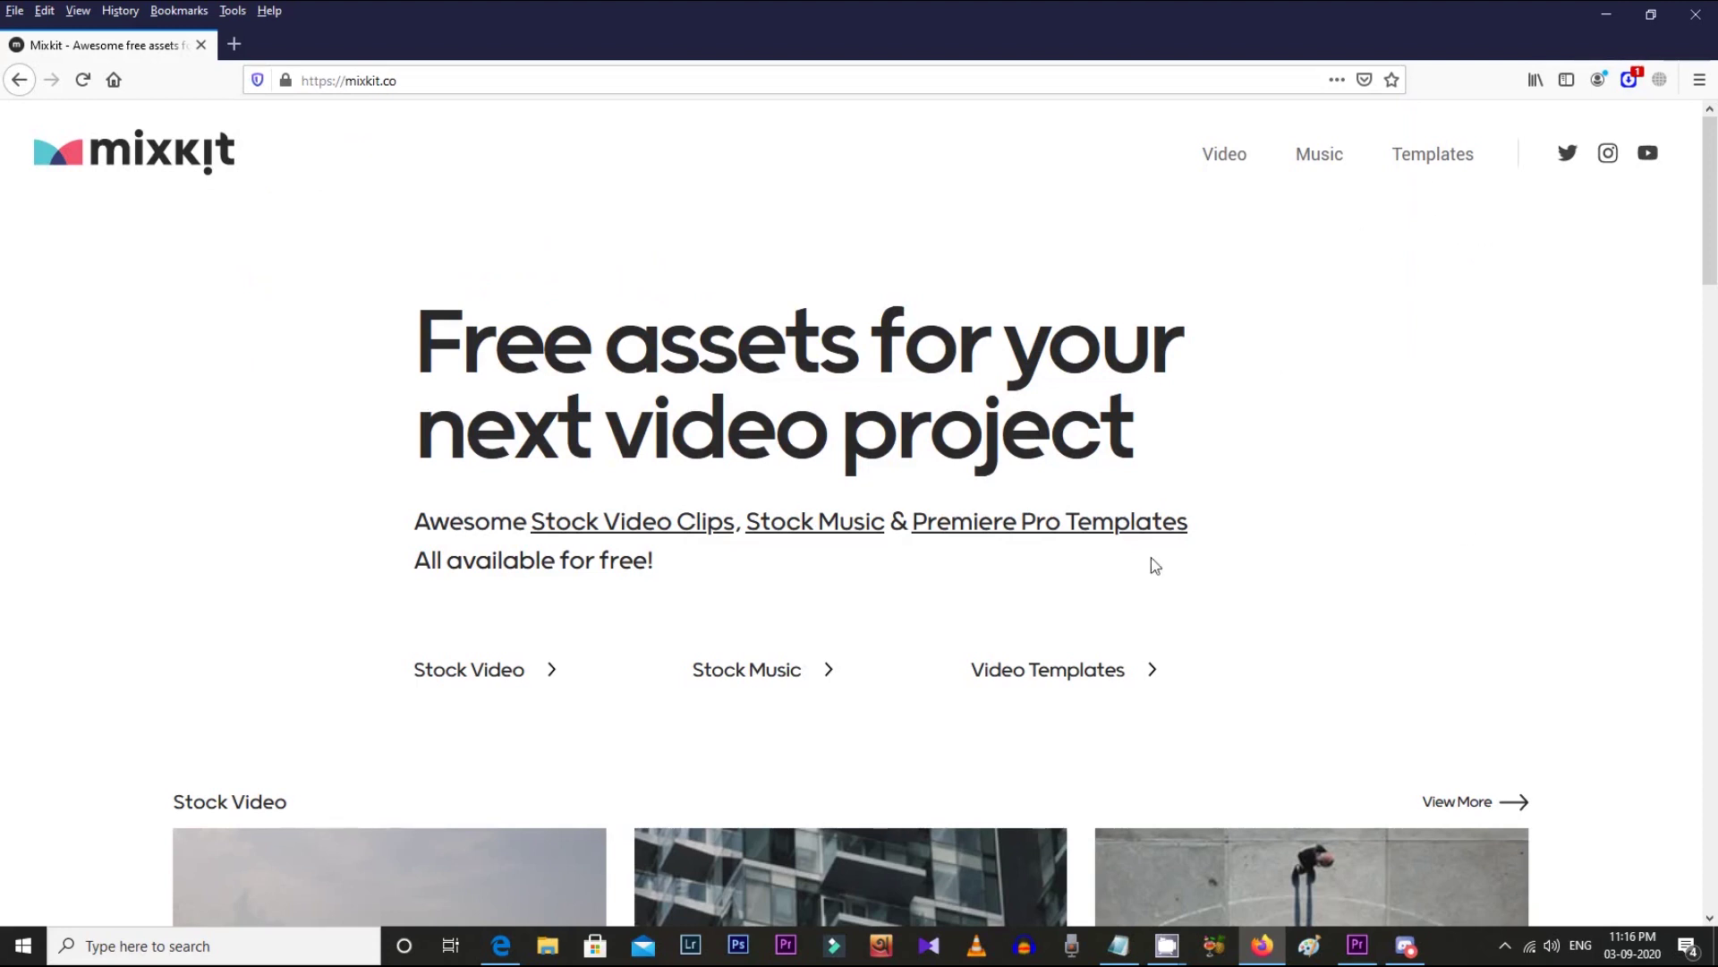
# - Browse Mixkit's free Premiere Pro Openers templates and open the Ink And Water Opener page
pyautogui.click(1110, 666)
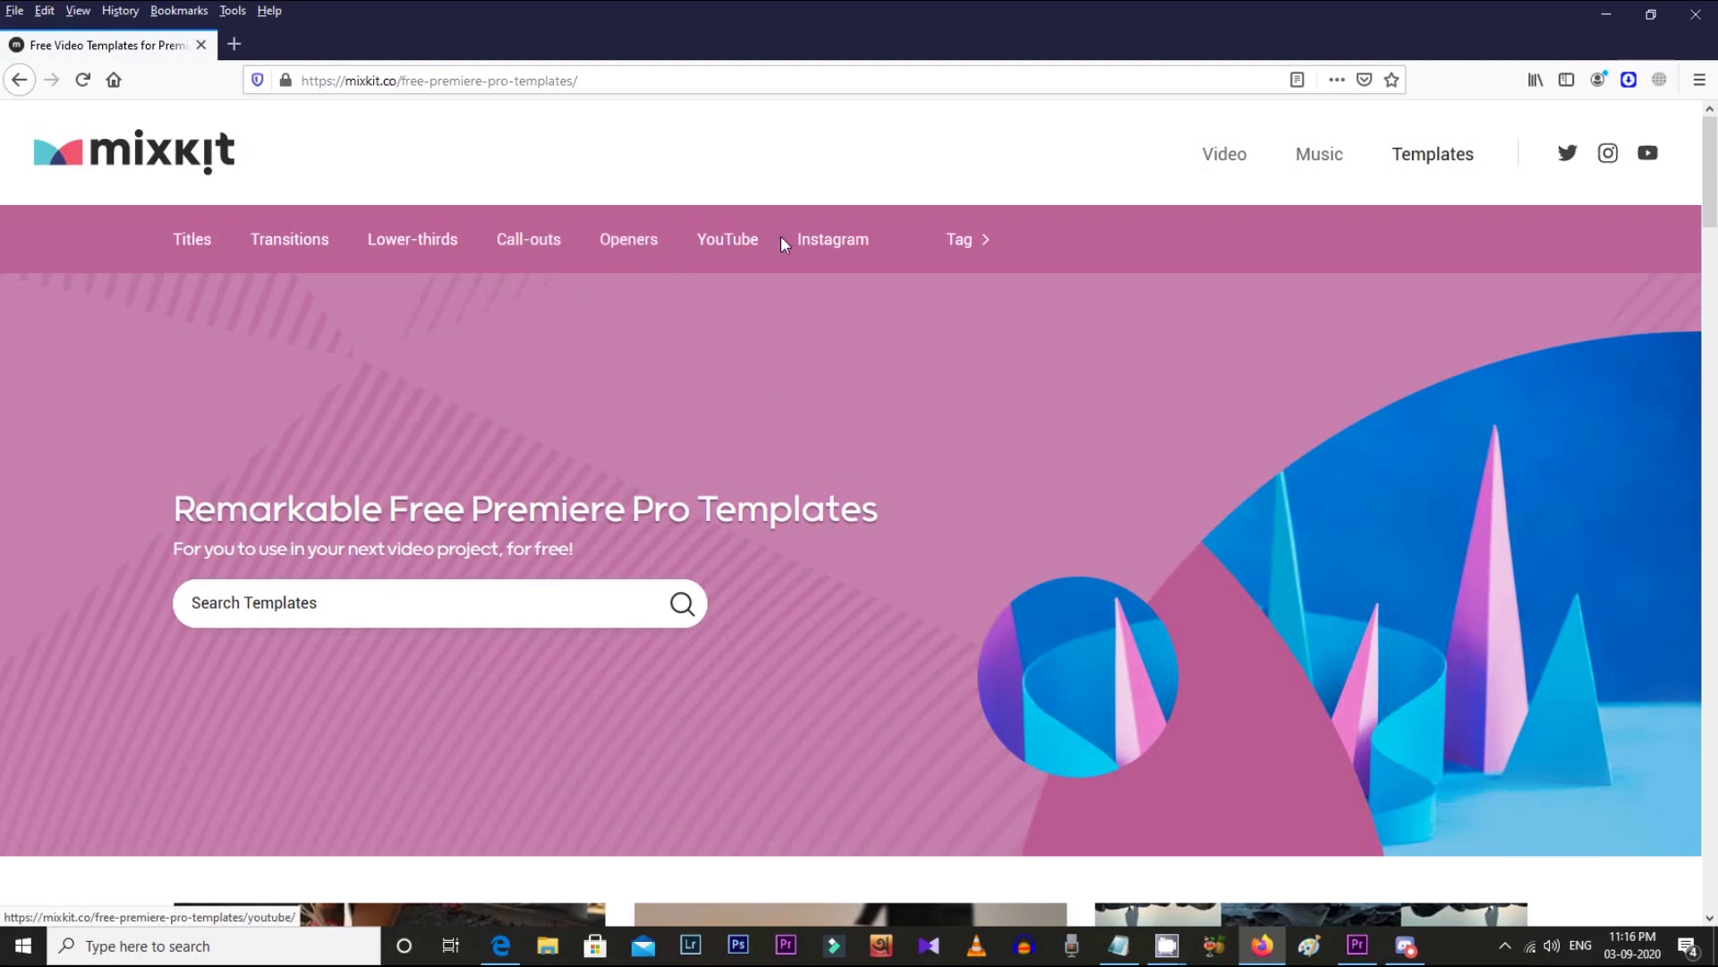
pyautogui.click(646, 254)
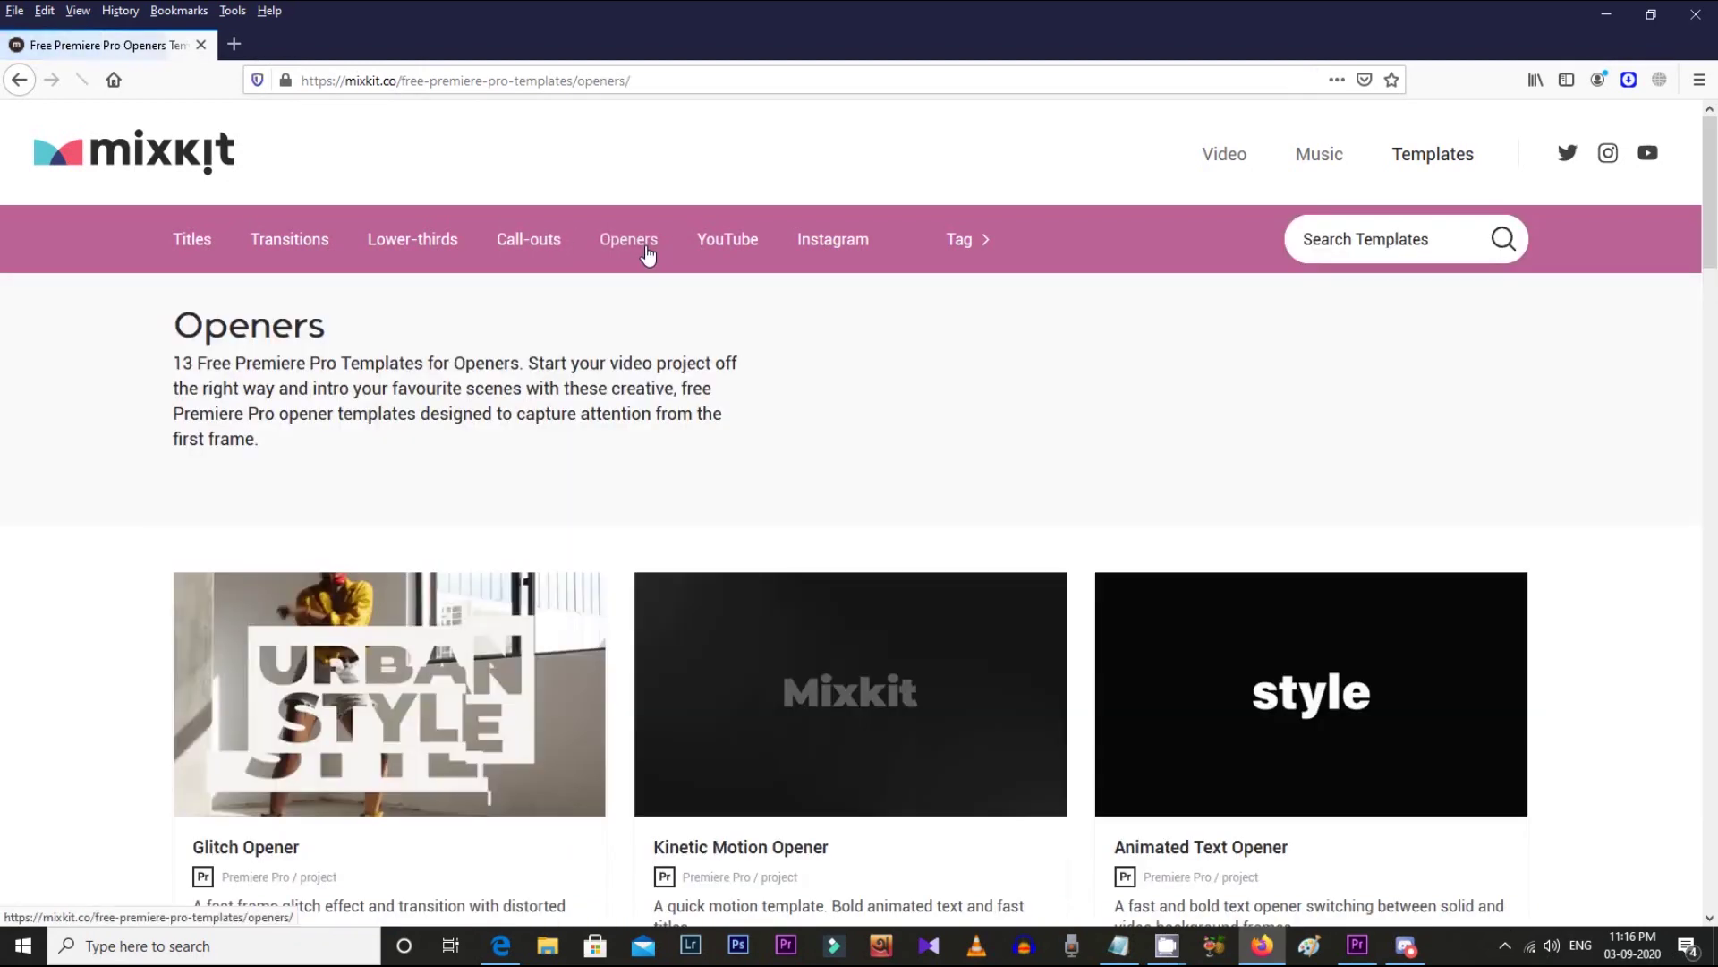
pyautogui.scroll(-9, 1104, 545)
pyautogui.click(1056, 358)
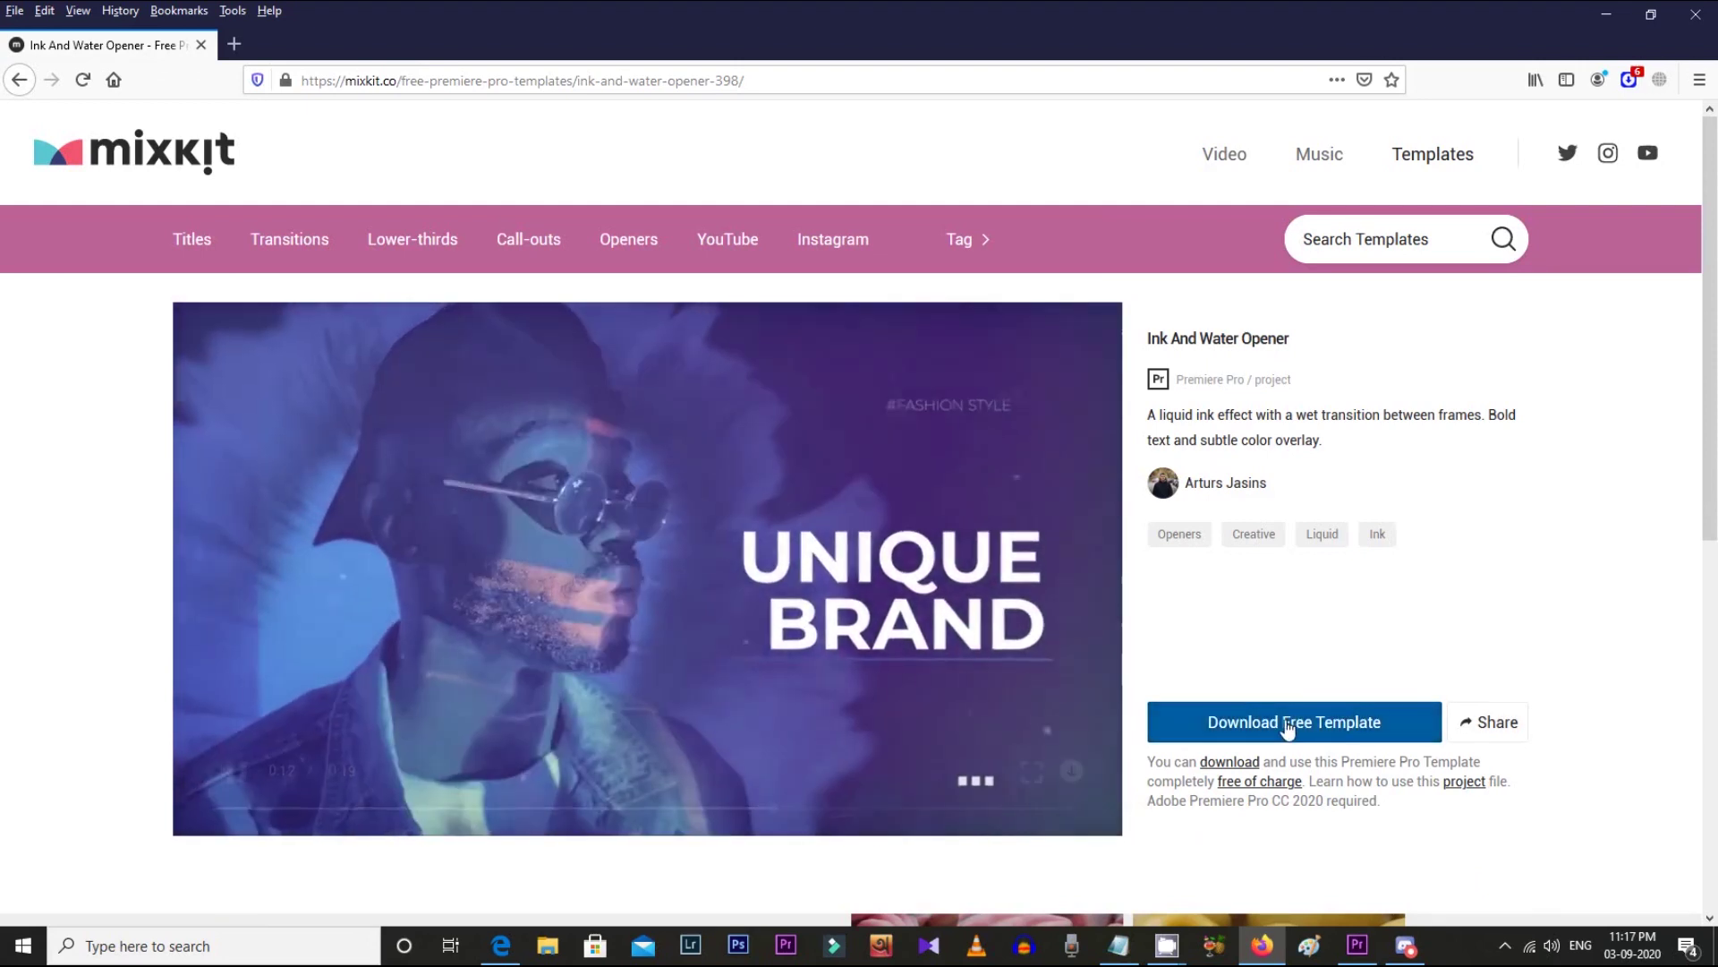
# - Download the Ink And Water Opener template as a zip file, then browse the Transitions category
pyautogui.click(1286, 726)
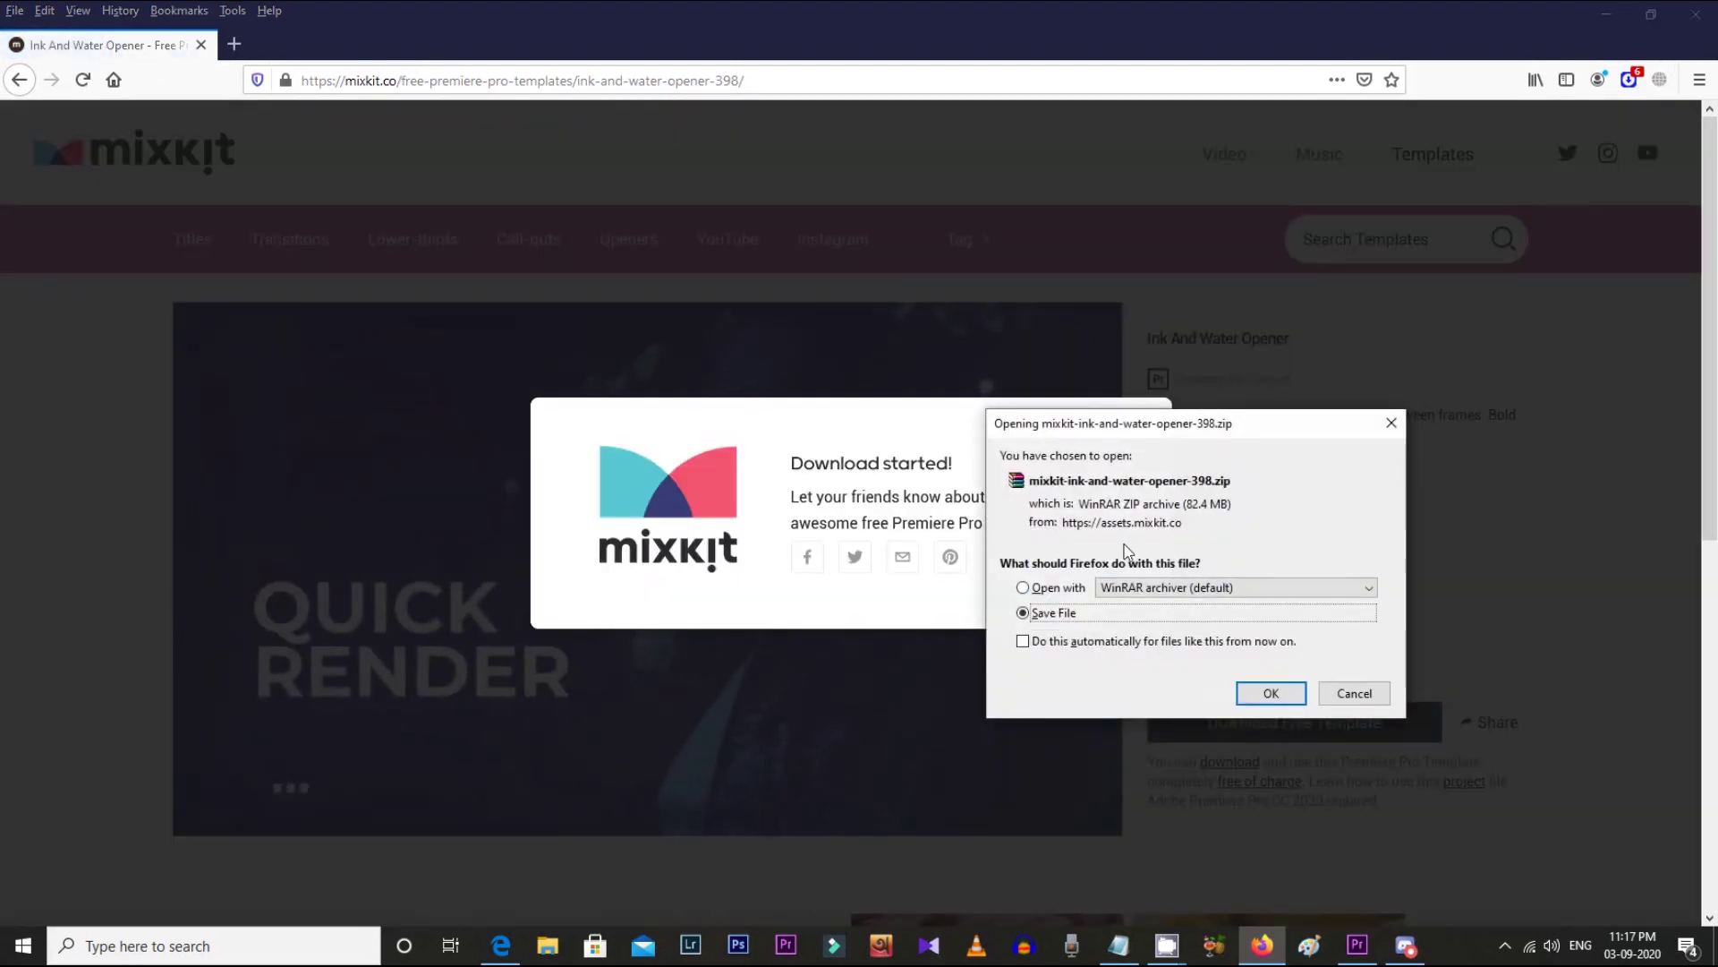
pyautogui.click(1269, 695)
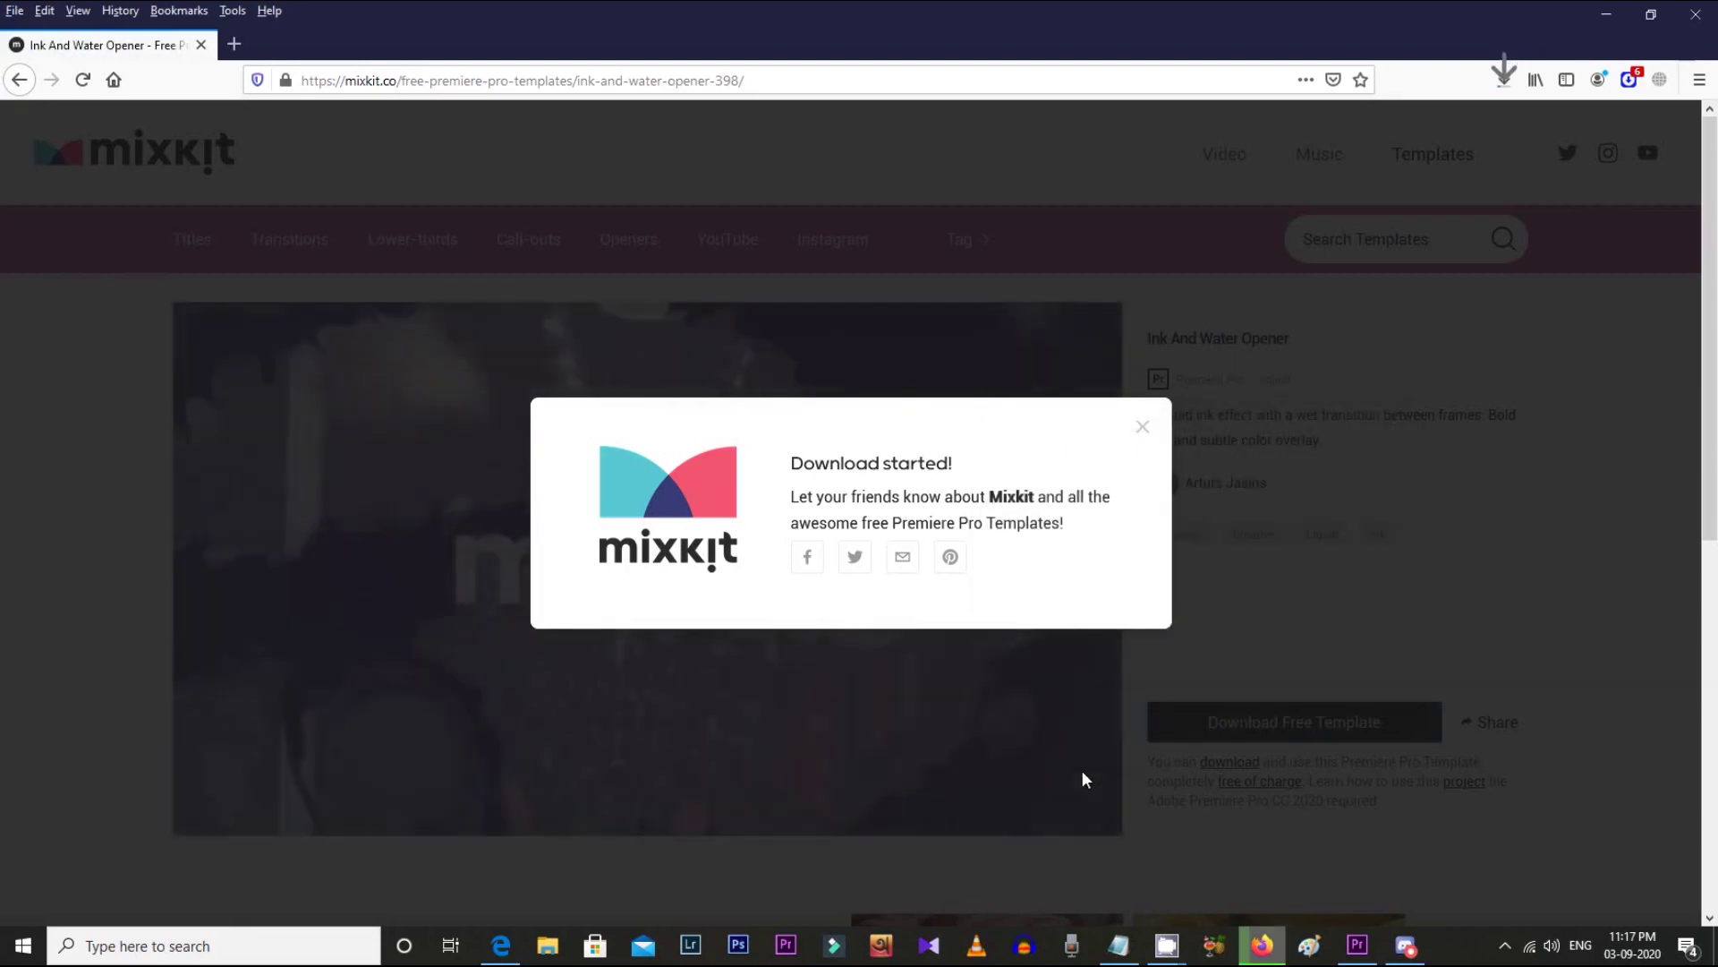
pyautogui.click(1143, 428)
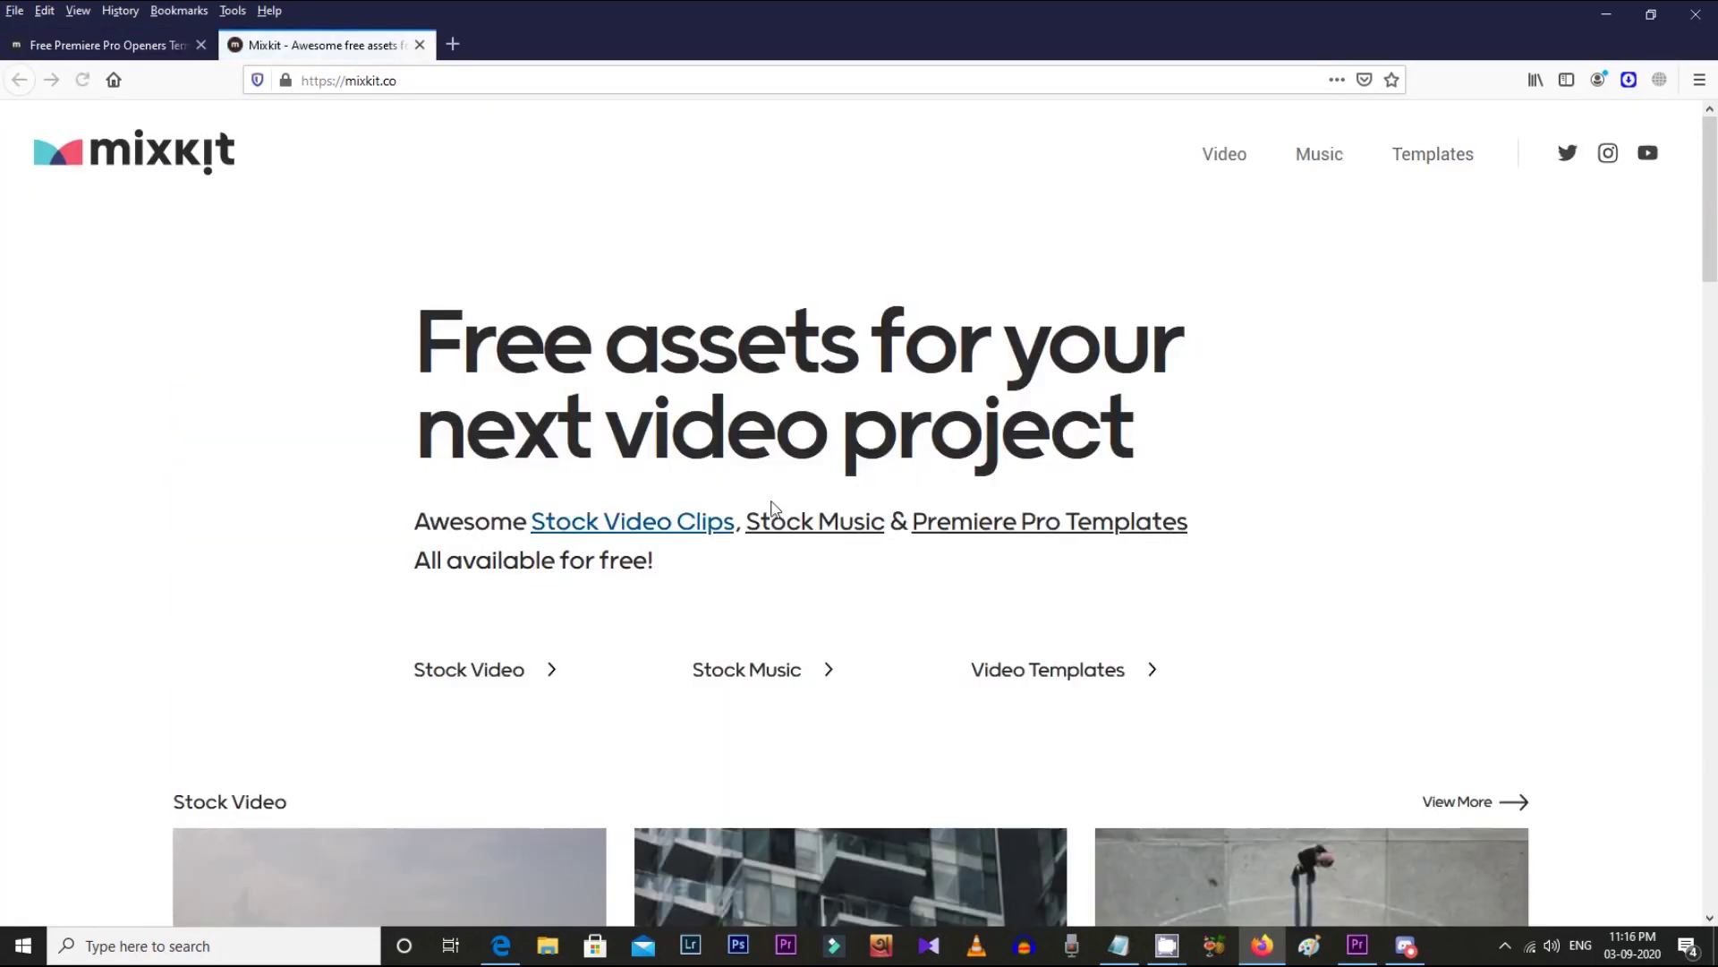
pyautogui.scroll(-3, 495, 575)
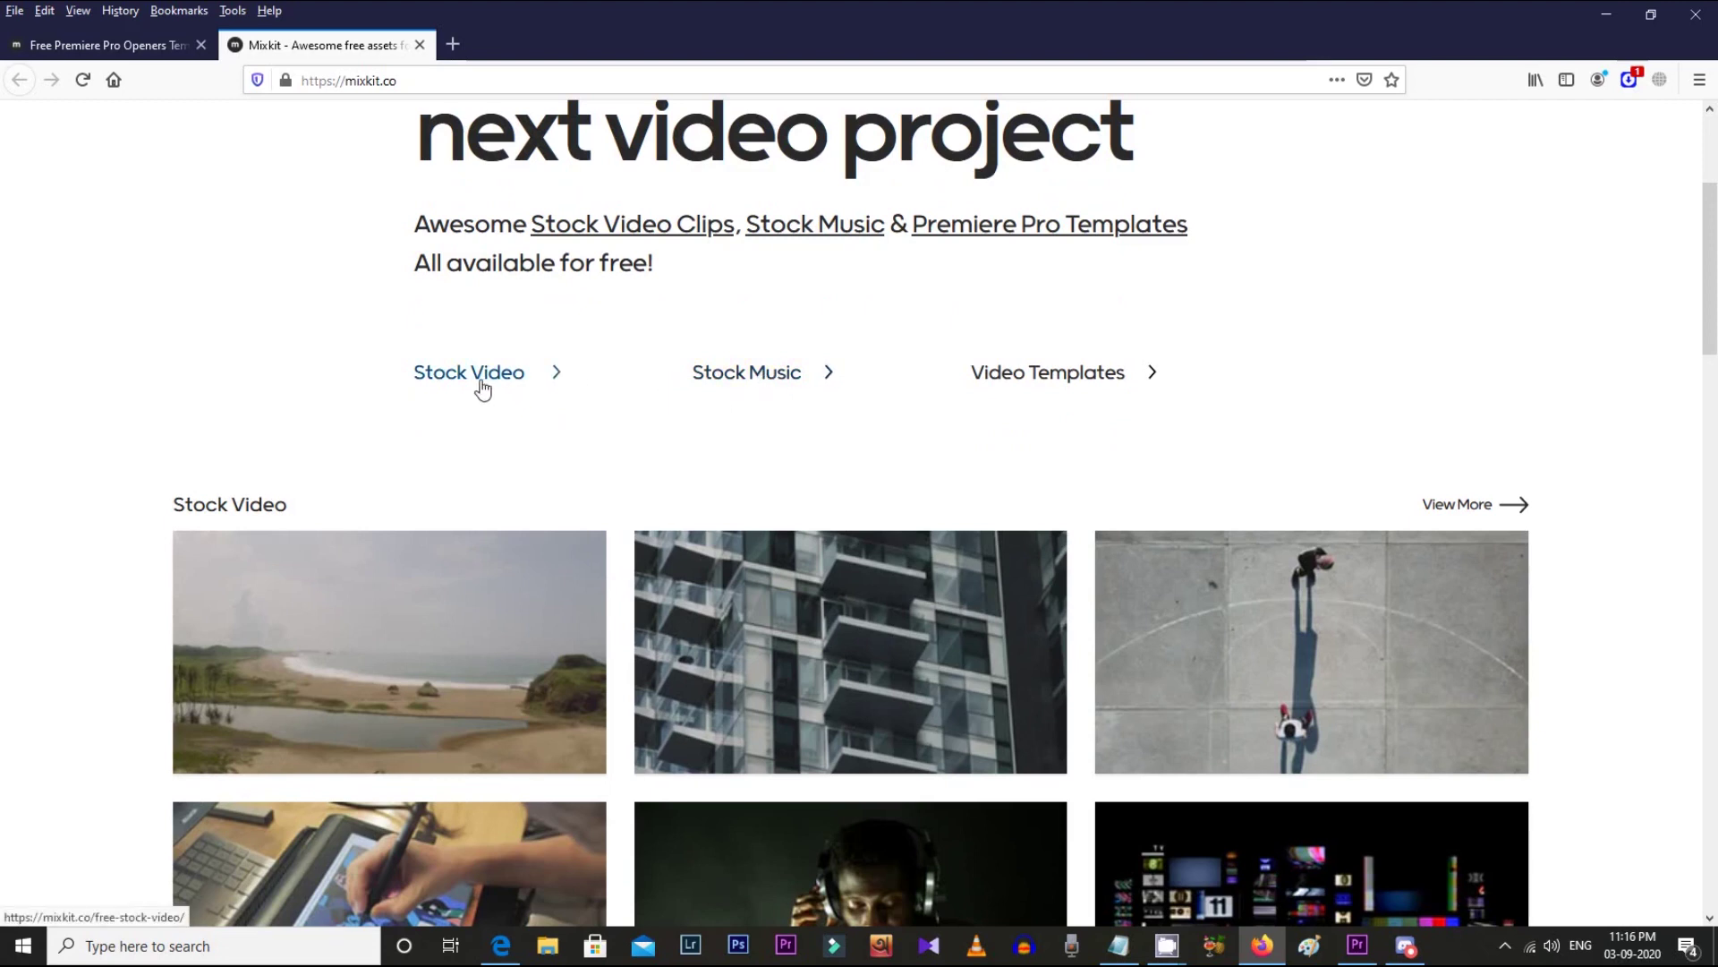
pyautogui.scroll(3, 856, 646)
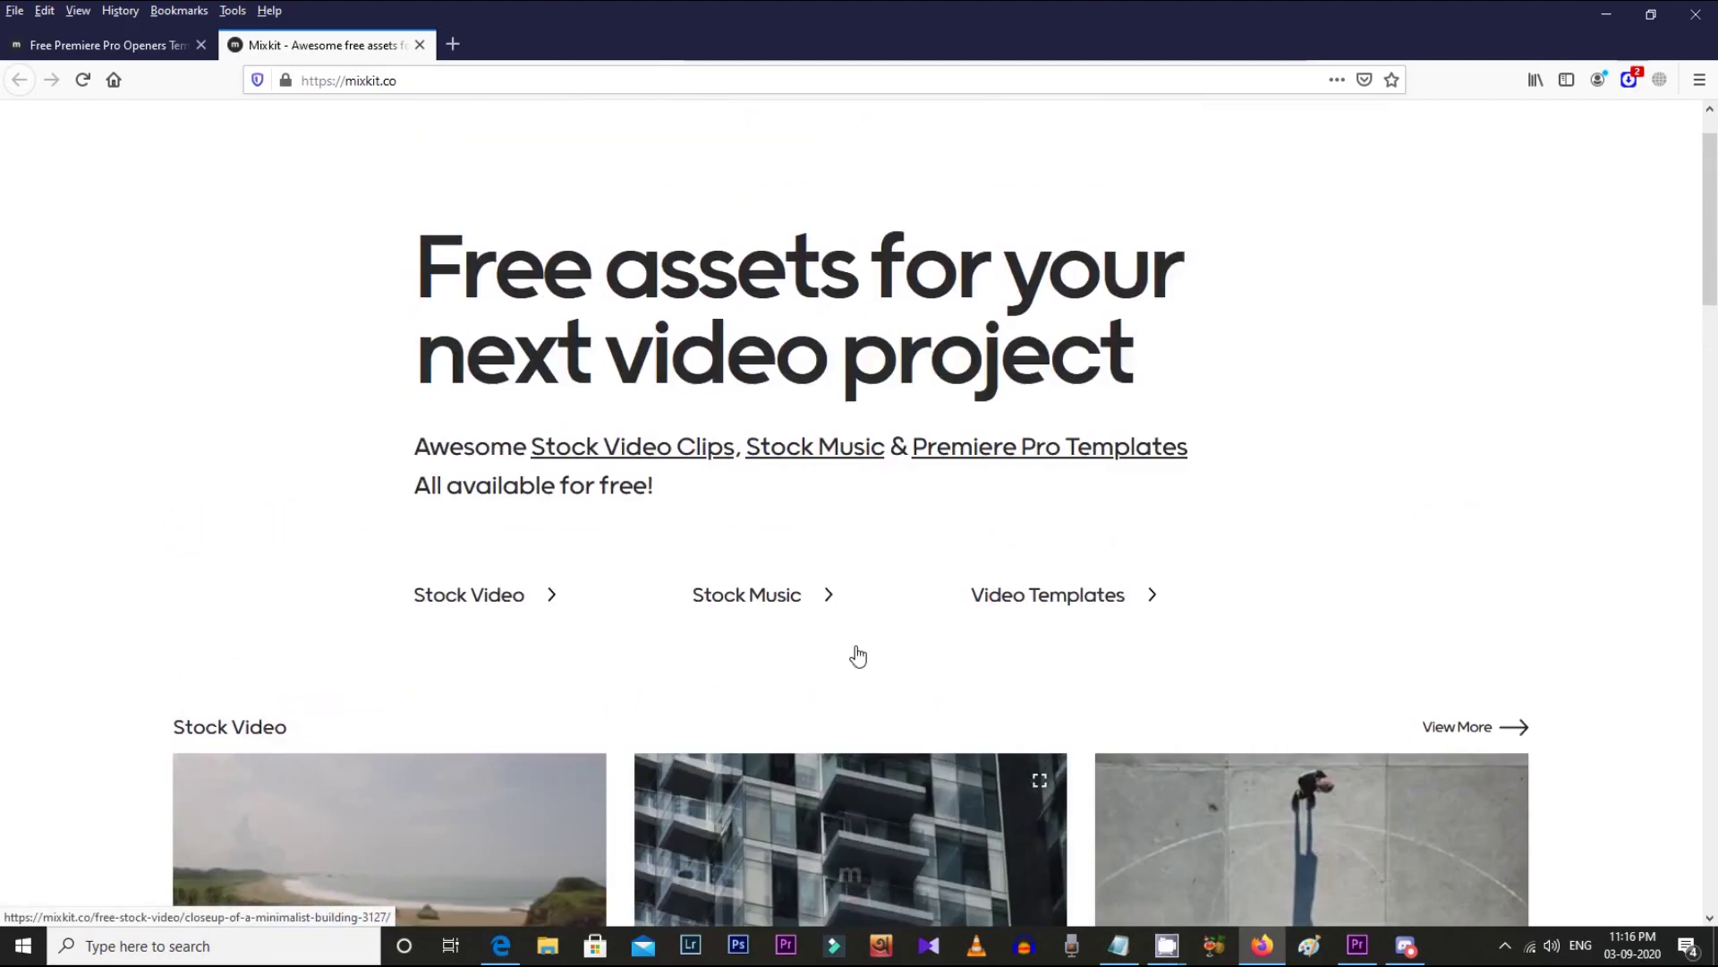
pyautogui.click(1062, 673)
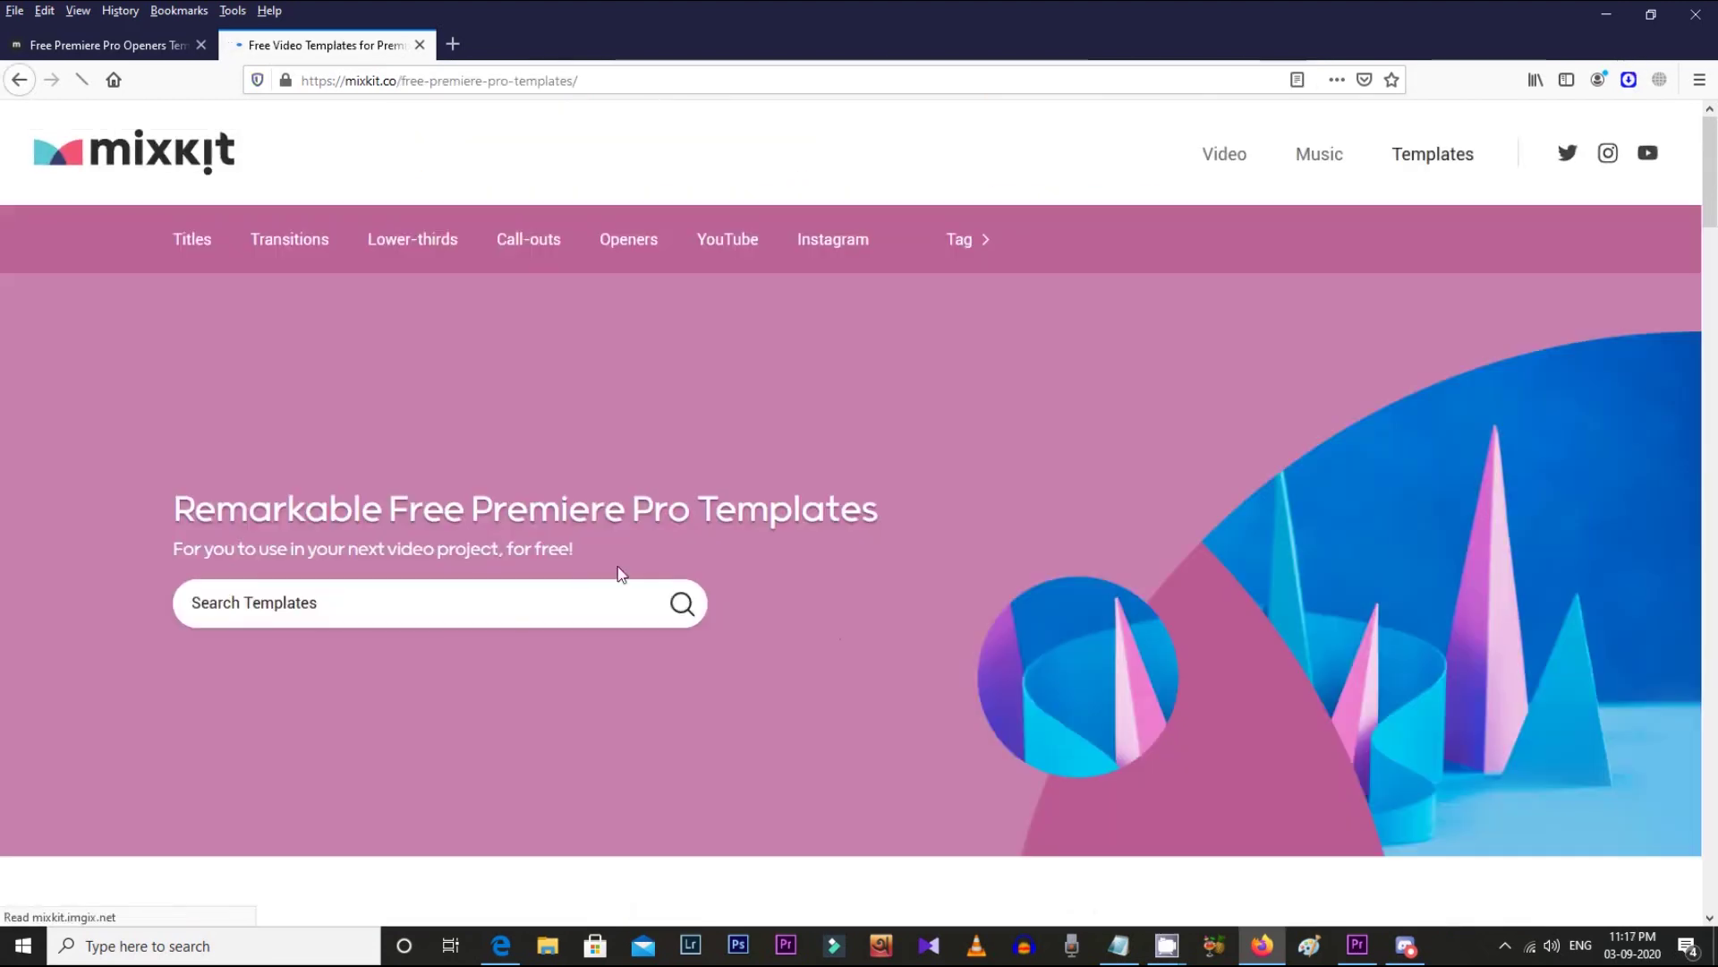
pyautogui.click(272, 250)
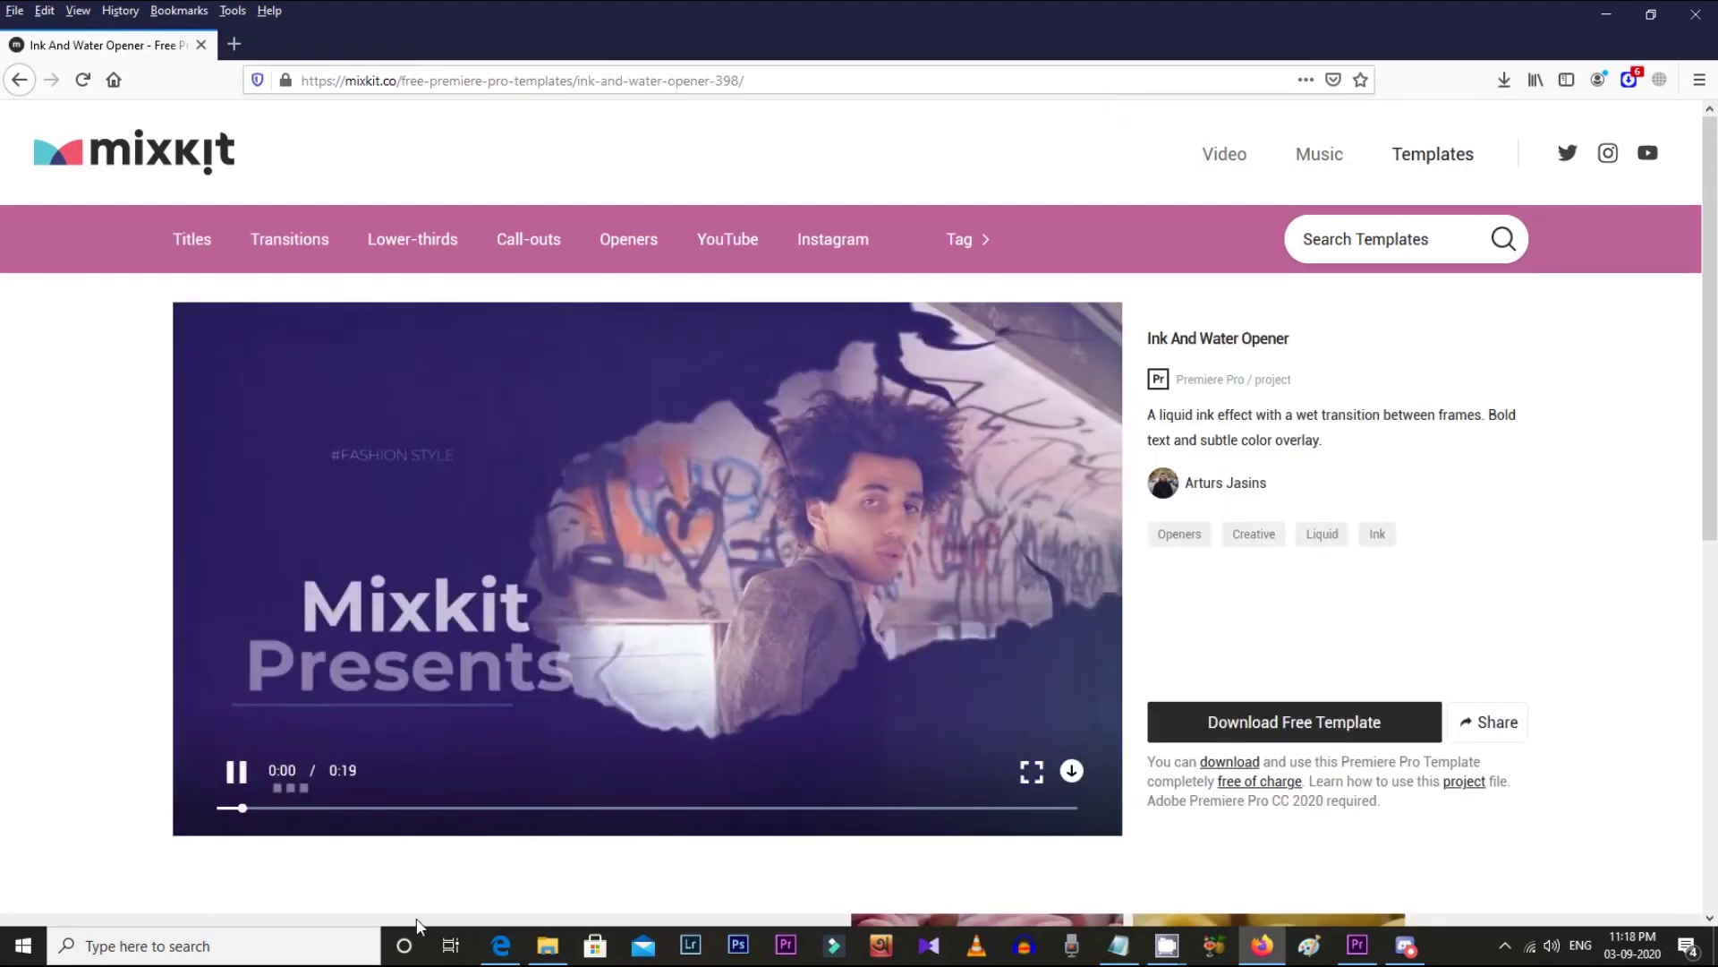
# - Extract the template zip on the Desktop into its own folder and open mixkit-398.prproj
pyautogui.click(548, 946)
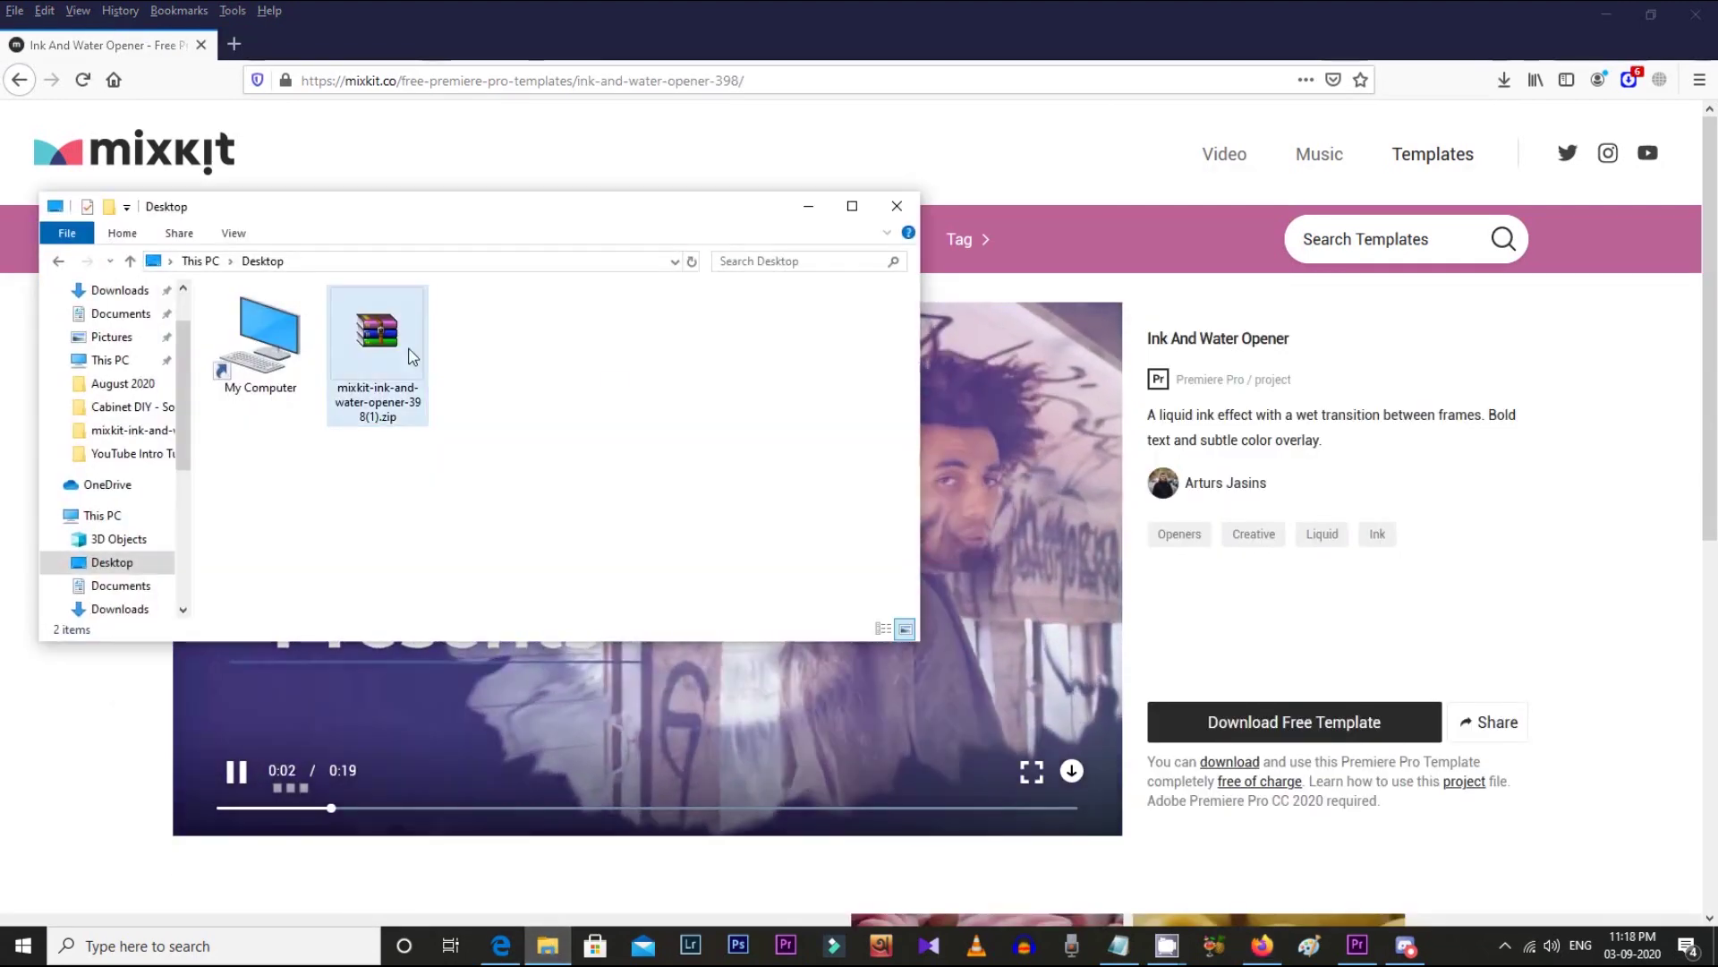
pyautogui.click(404, 347)
pyautogui.rightClick(405, 347)
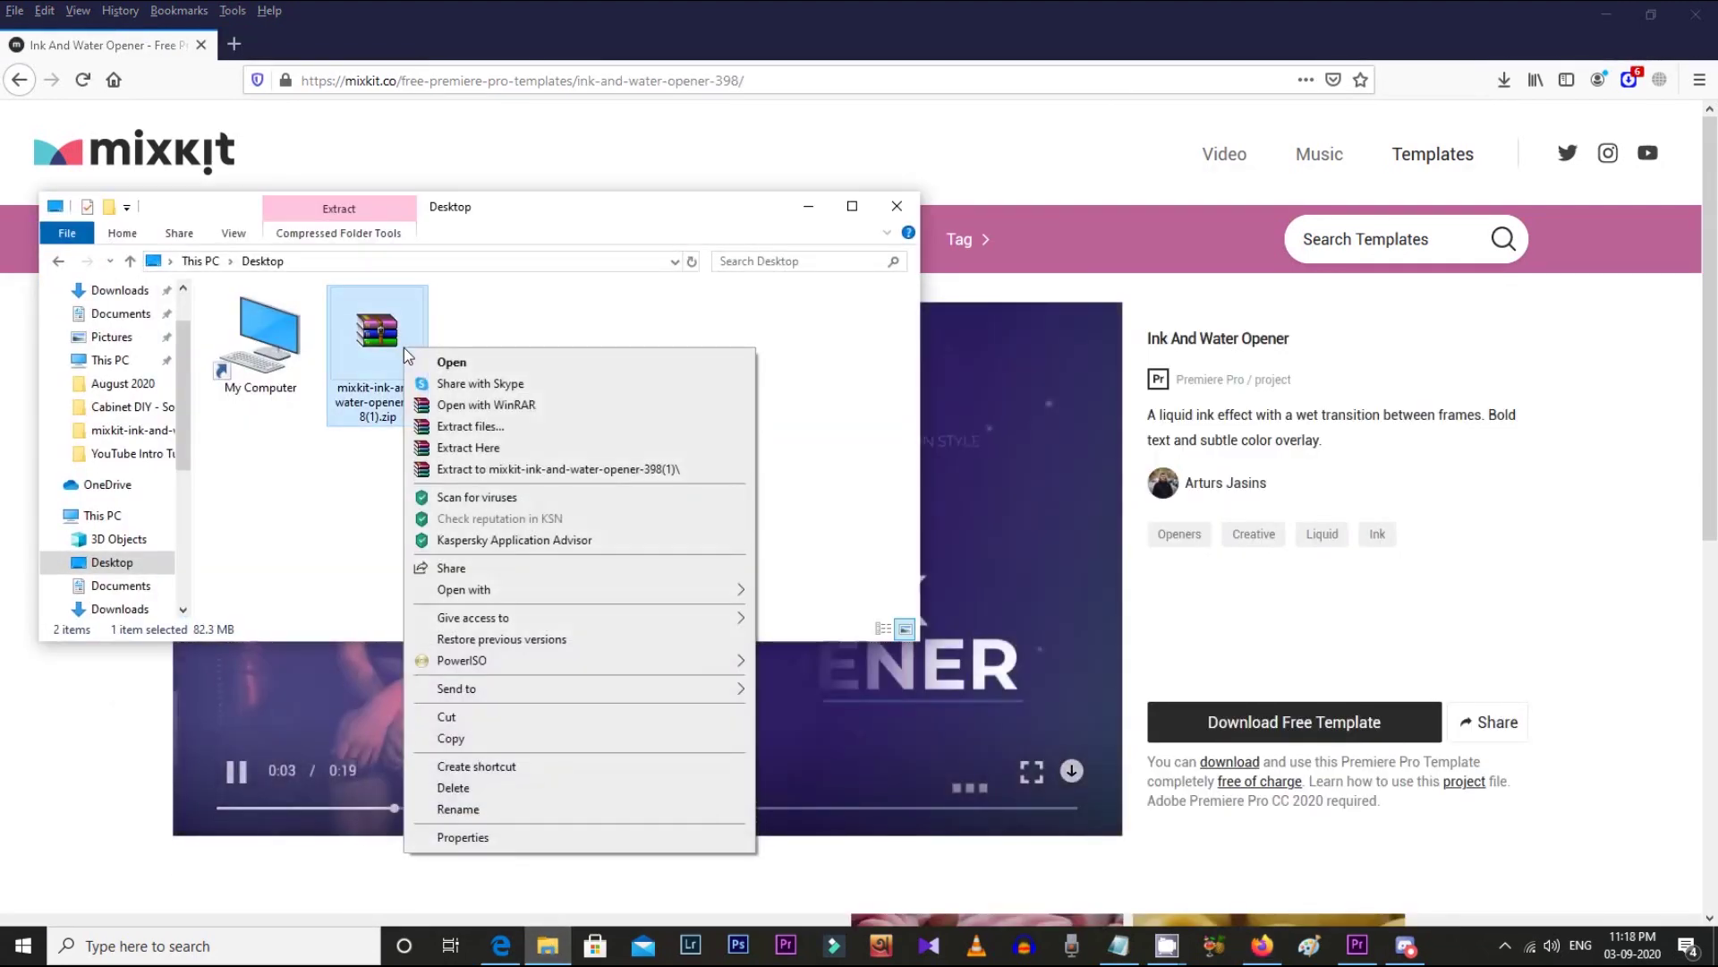
pyautogui.click(551, 469)
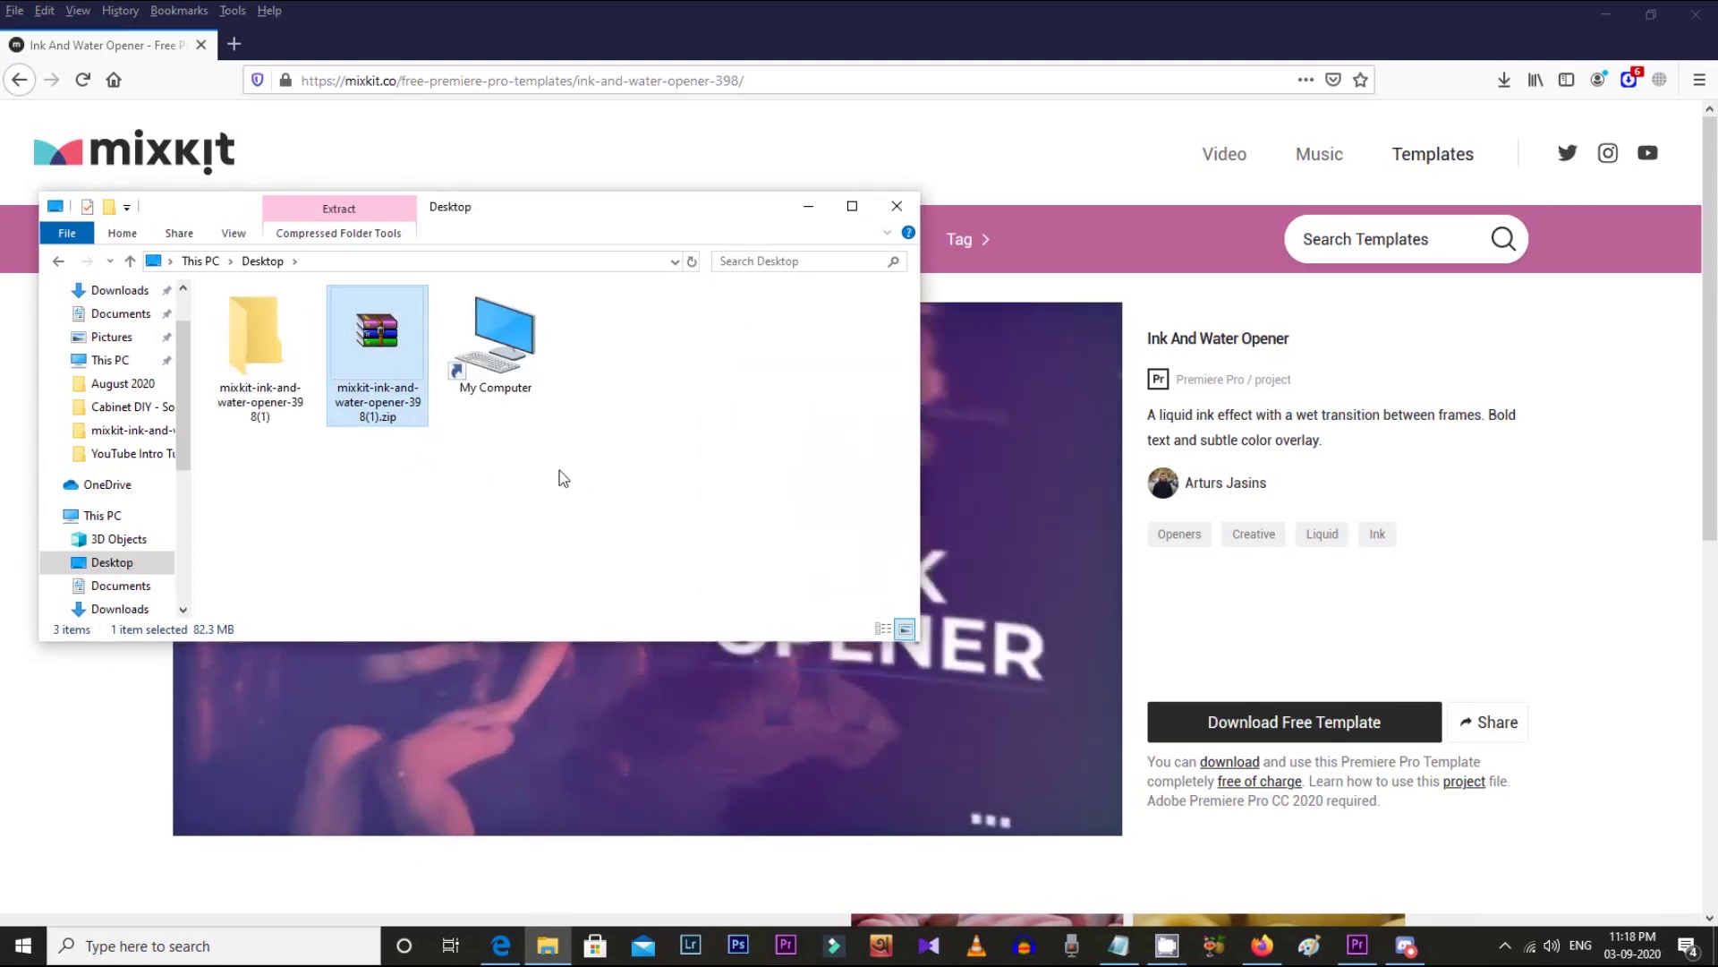
pyautogui.doubleClick(273, 371)
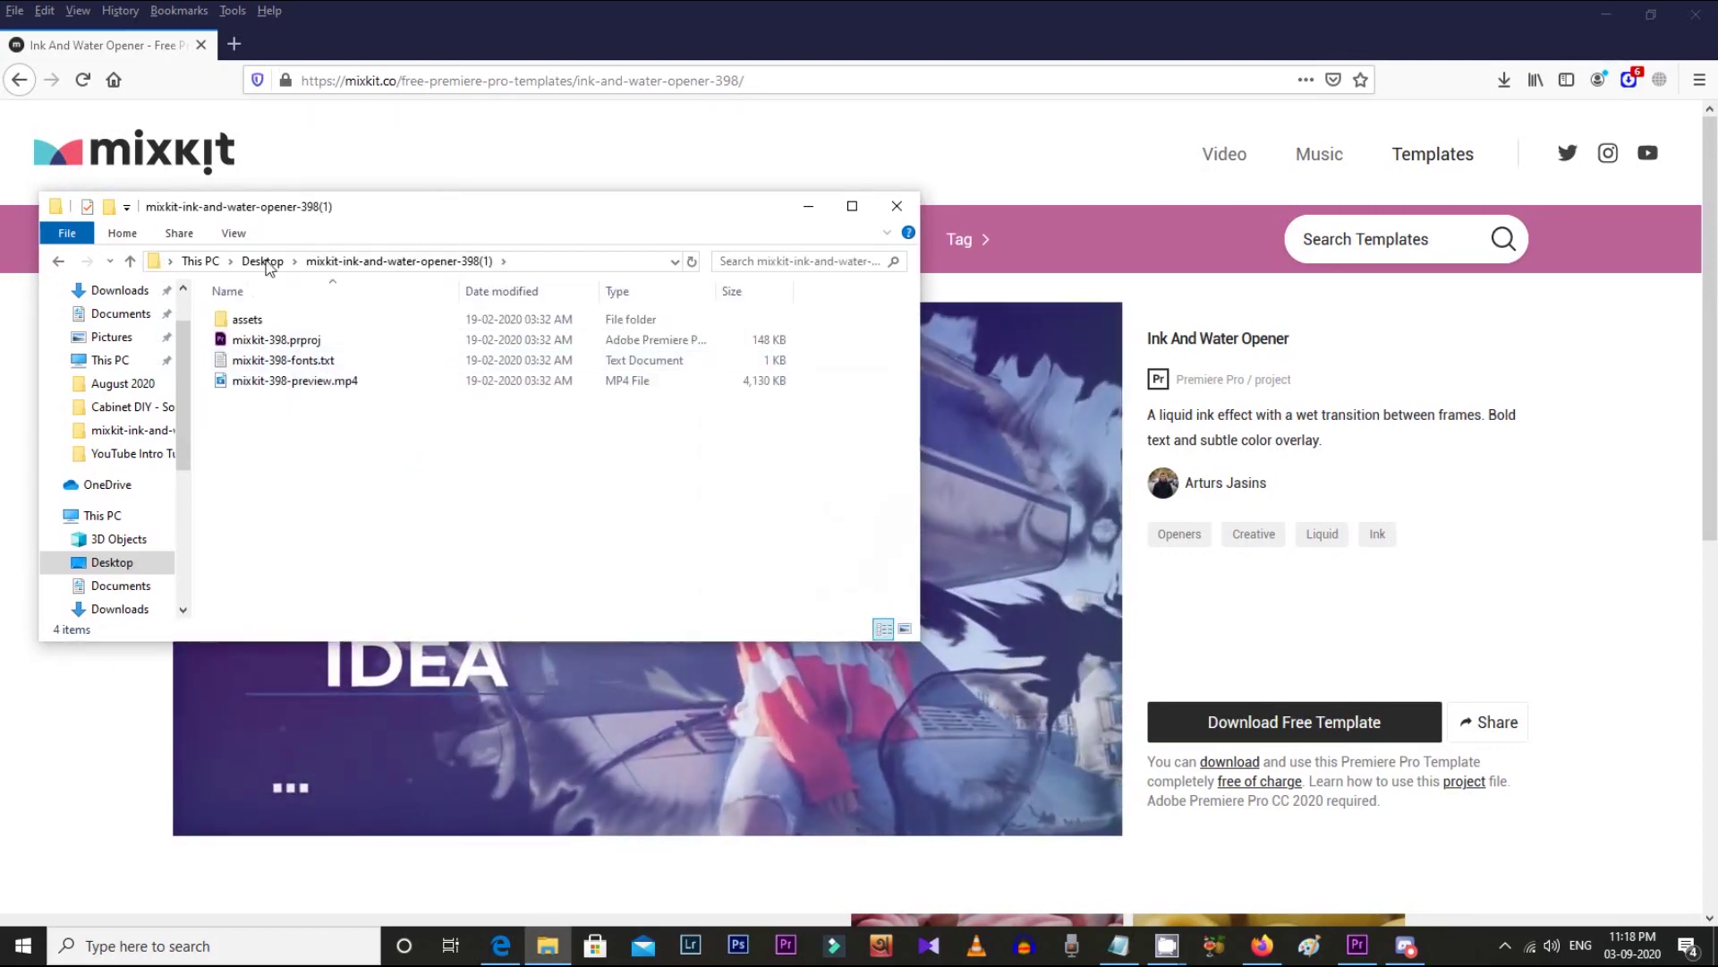
pyautogui.doubleClick(276, 339)
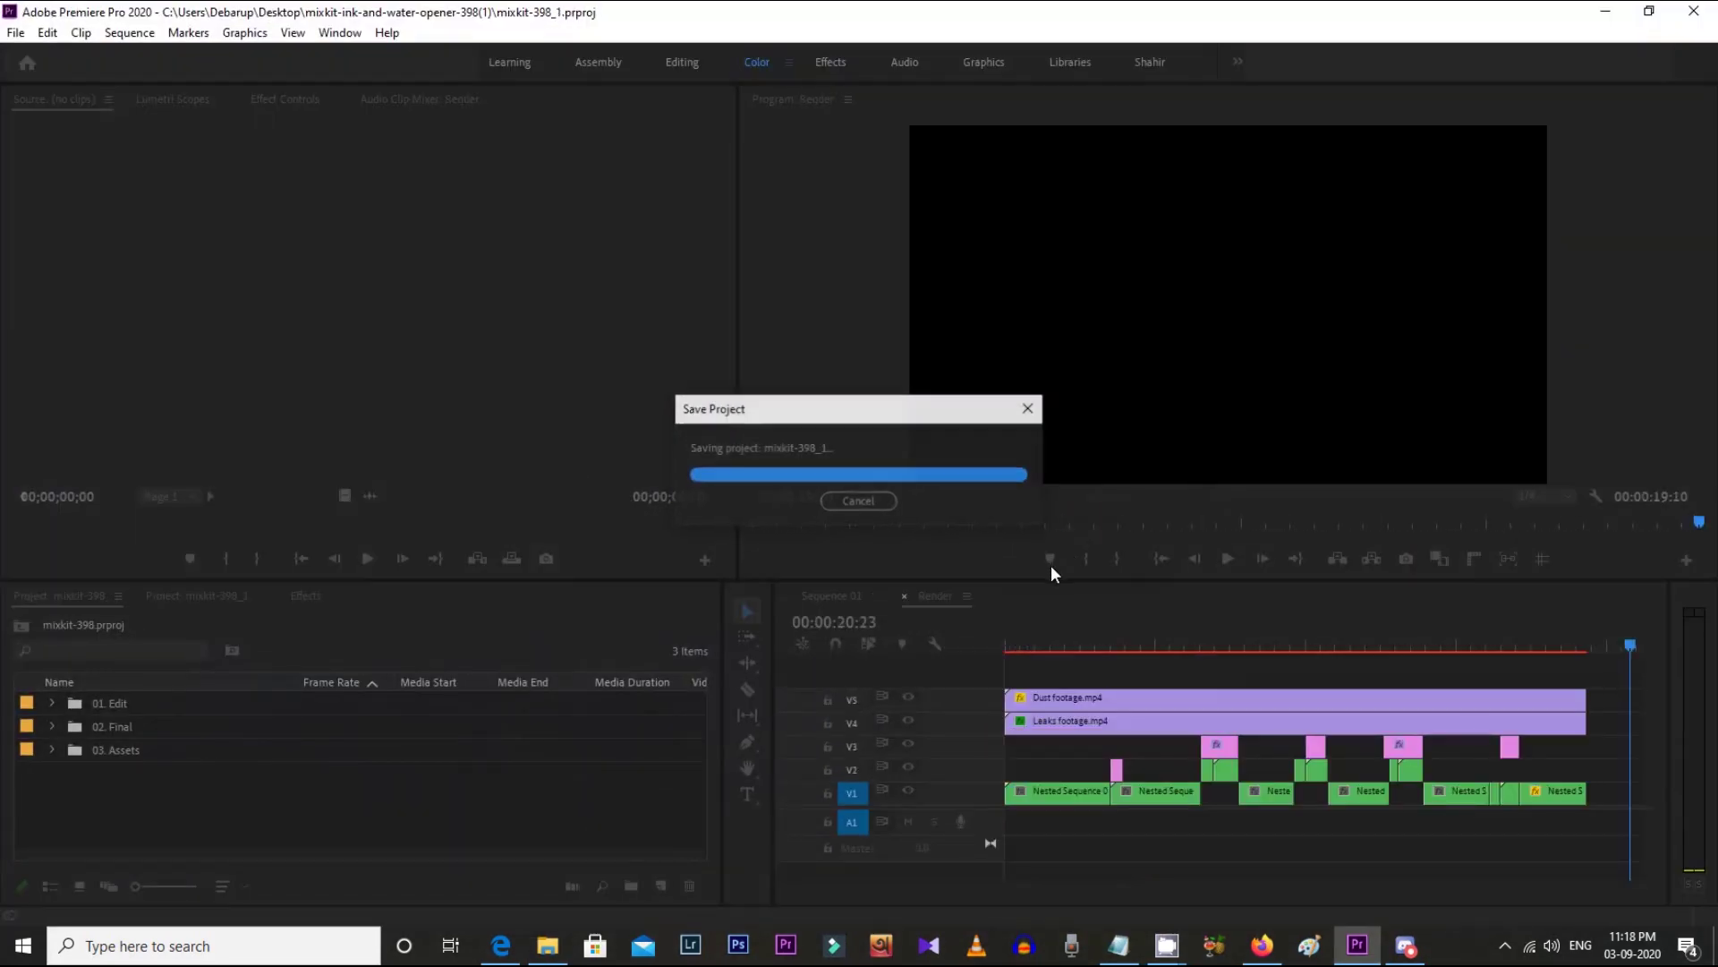
# - Scrub the Render sequence through the Mixkit Presents, INK OPENER and STYLISH IDEA titles
pyautogui.click(1020, 635)
pyautogui.scroll(-2, 1083, 651)
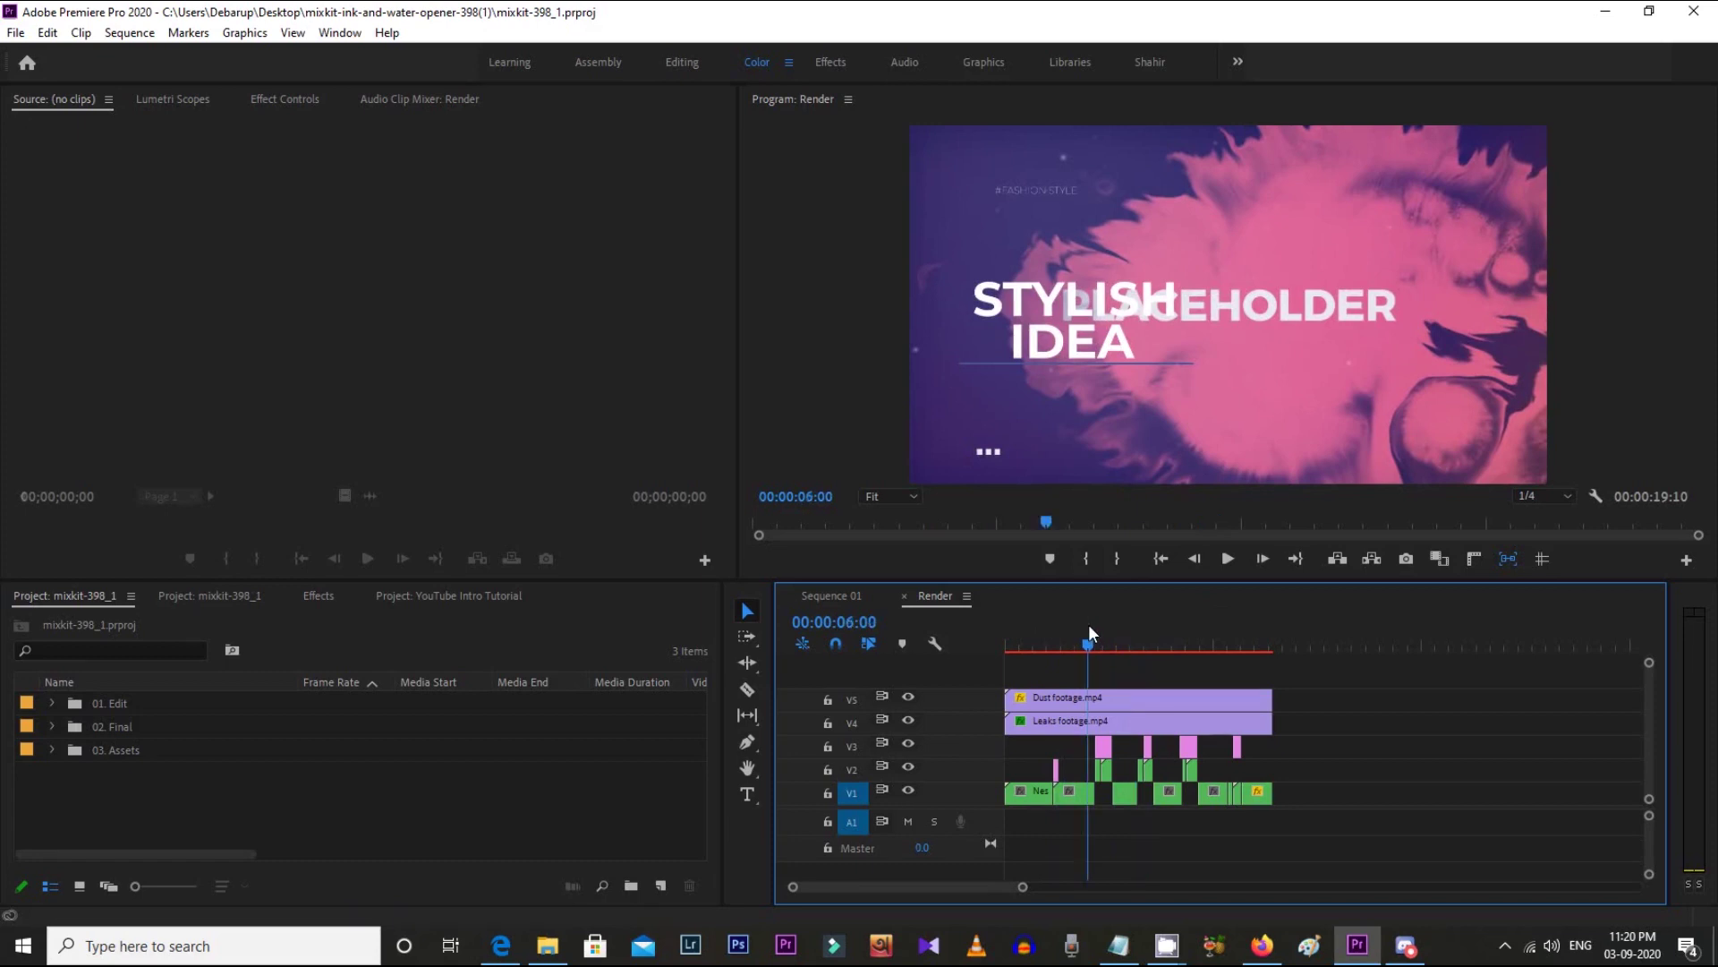
pyautogui.moveTo(1087, 646); pyautogui.dragTo(967, 658)
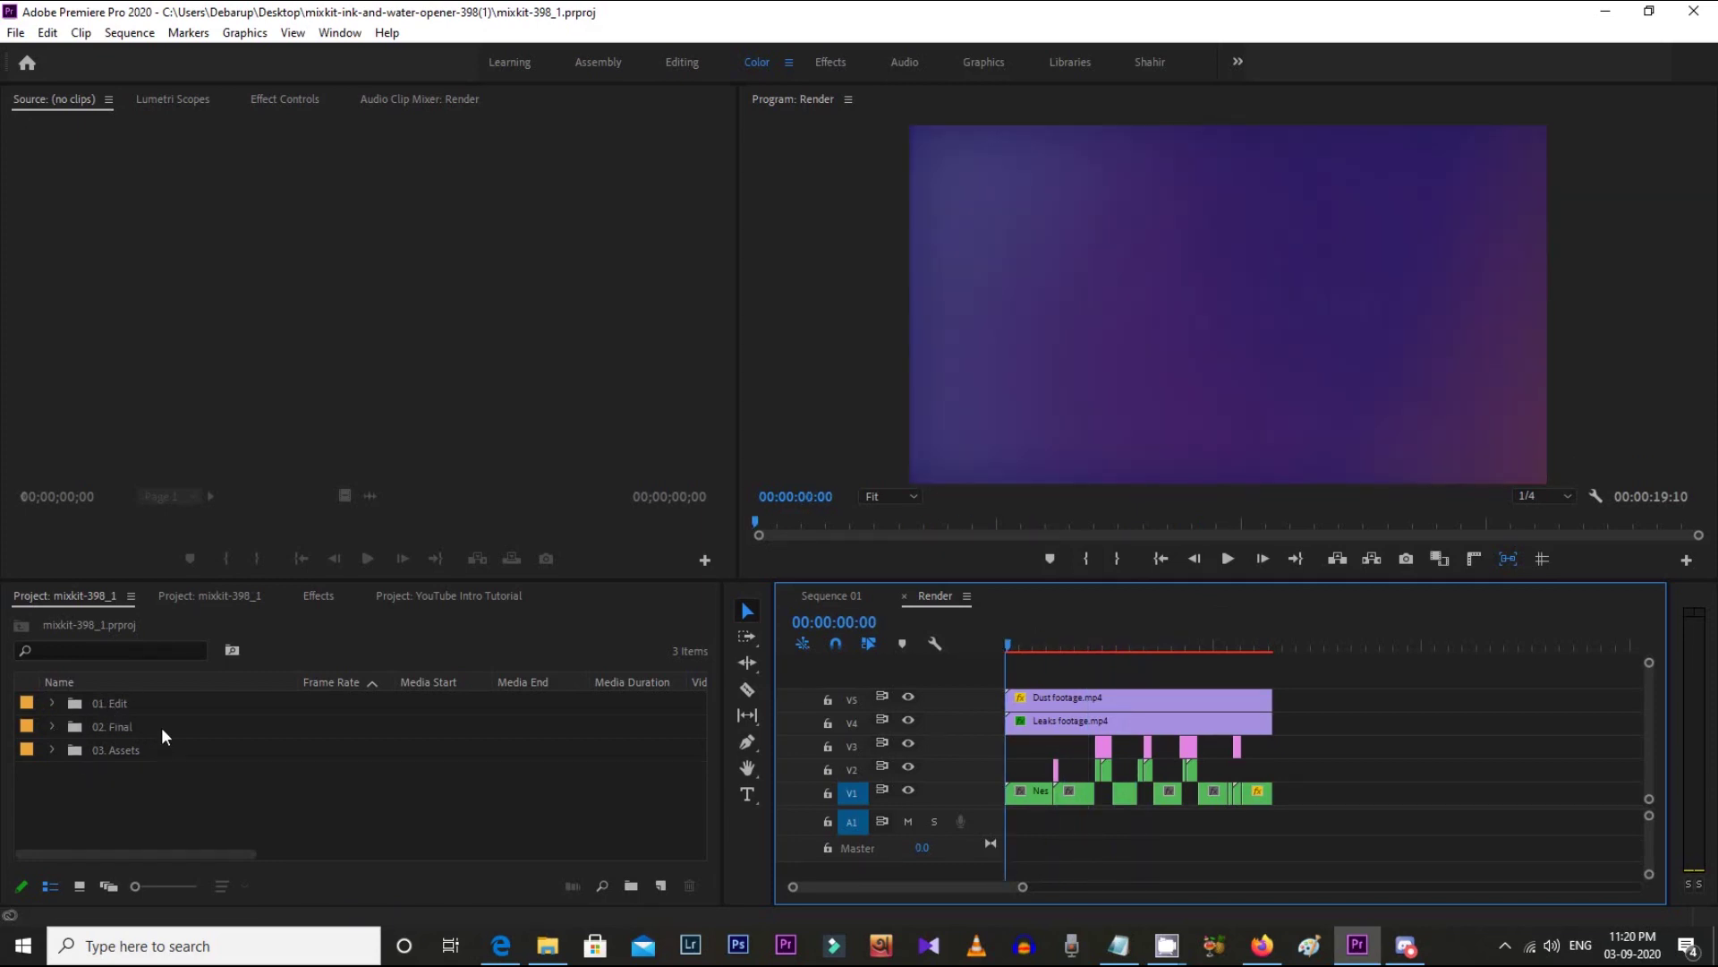
pyautogui.moveTo(1015, 647); pyautogui.dragTo(1021, 648)
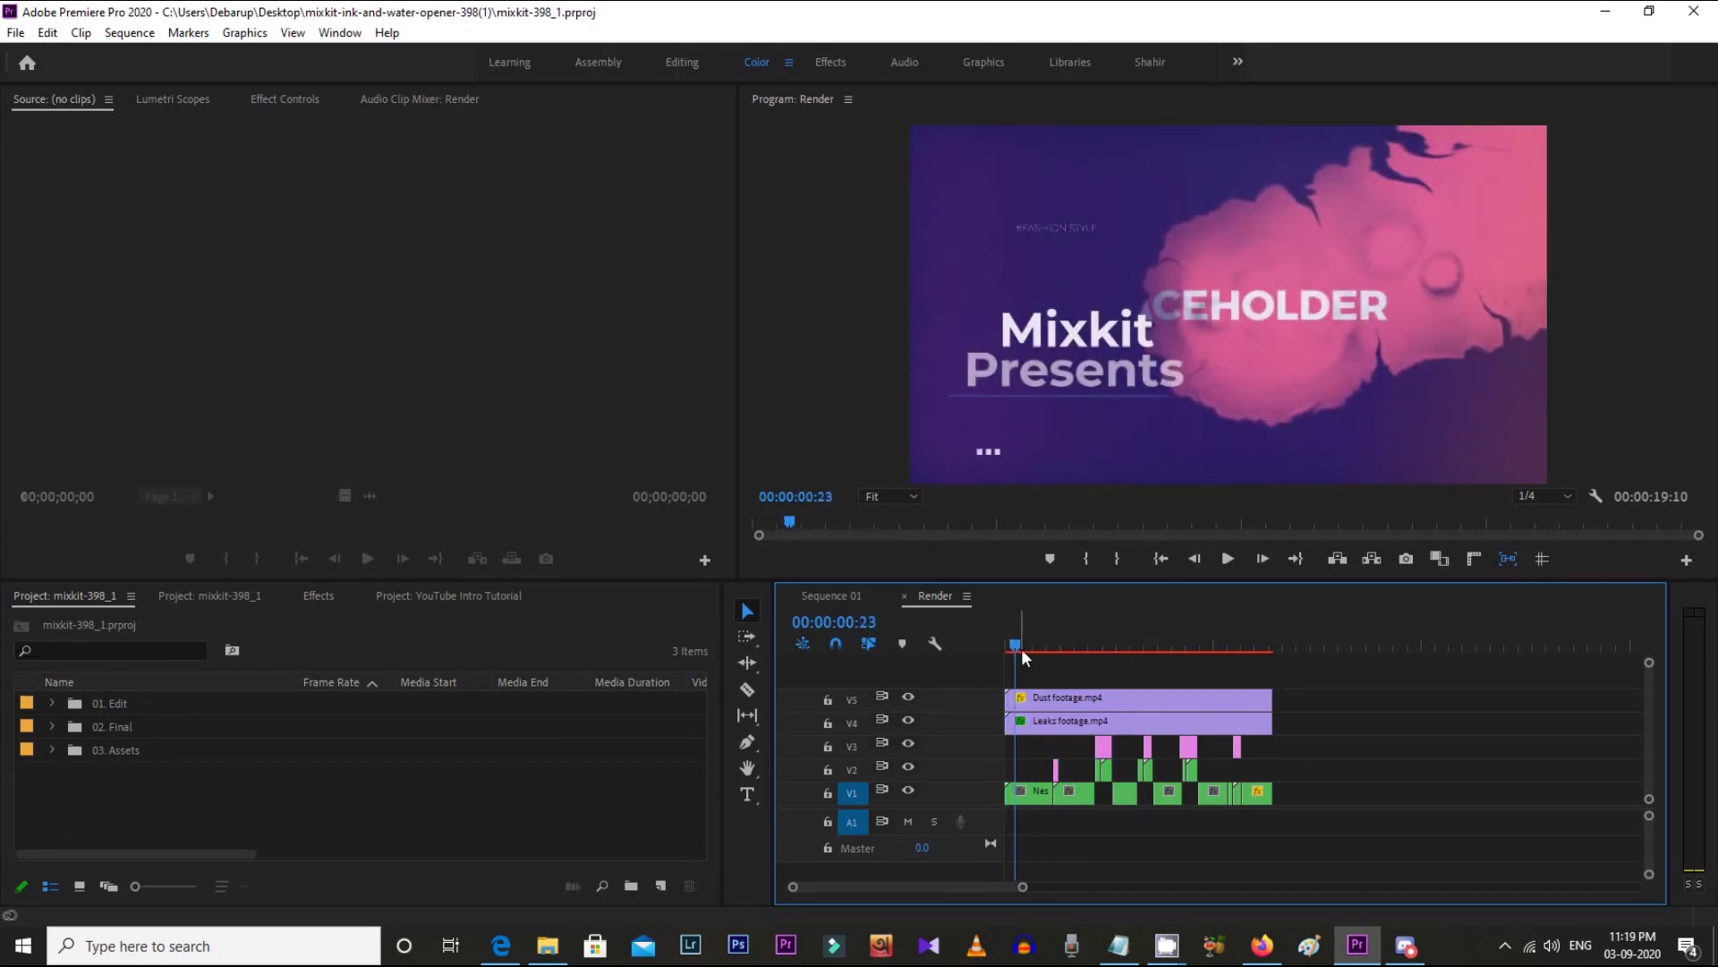
pyautogui.moveTo(1019, 652); pyautogui.dragTo(1085, 648)
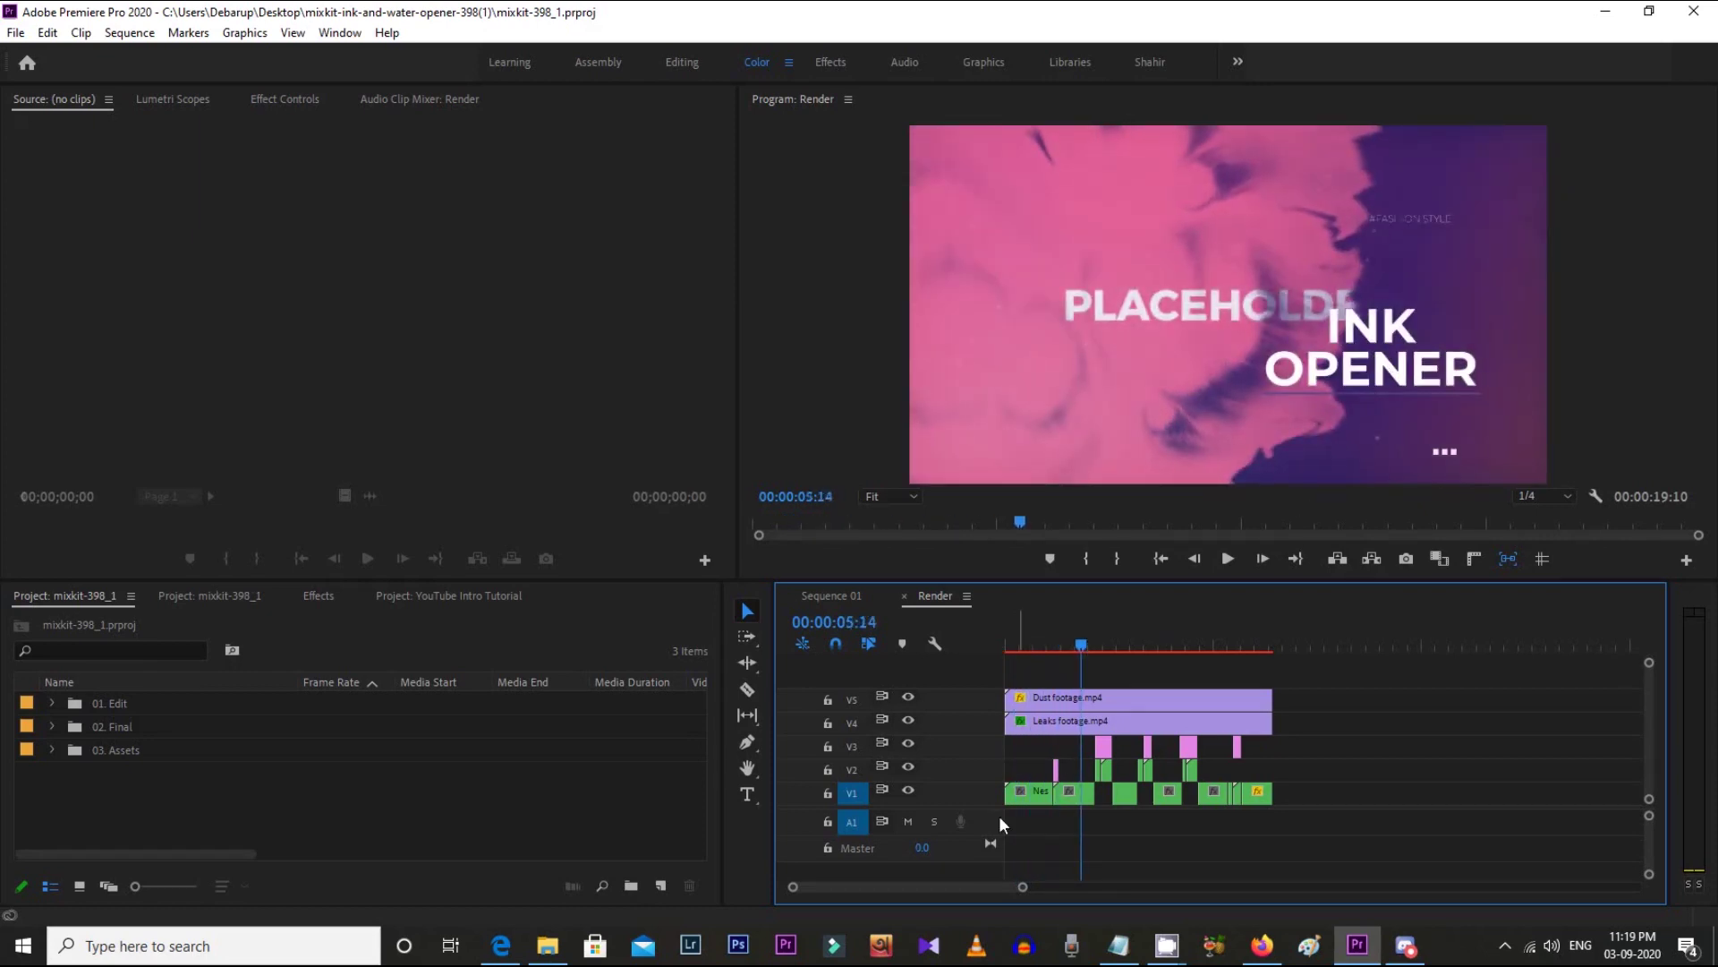
pyautogui.moveTo(1087, 648); pyautogui.dragTo(1136, 646)
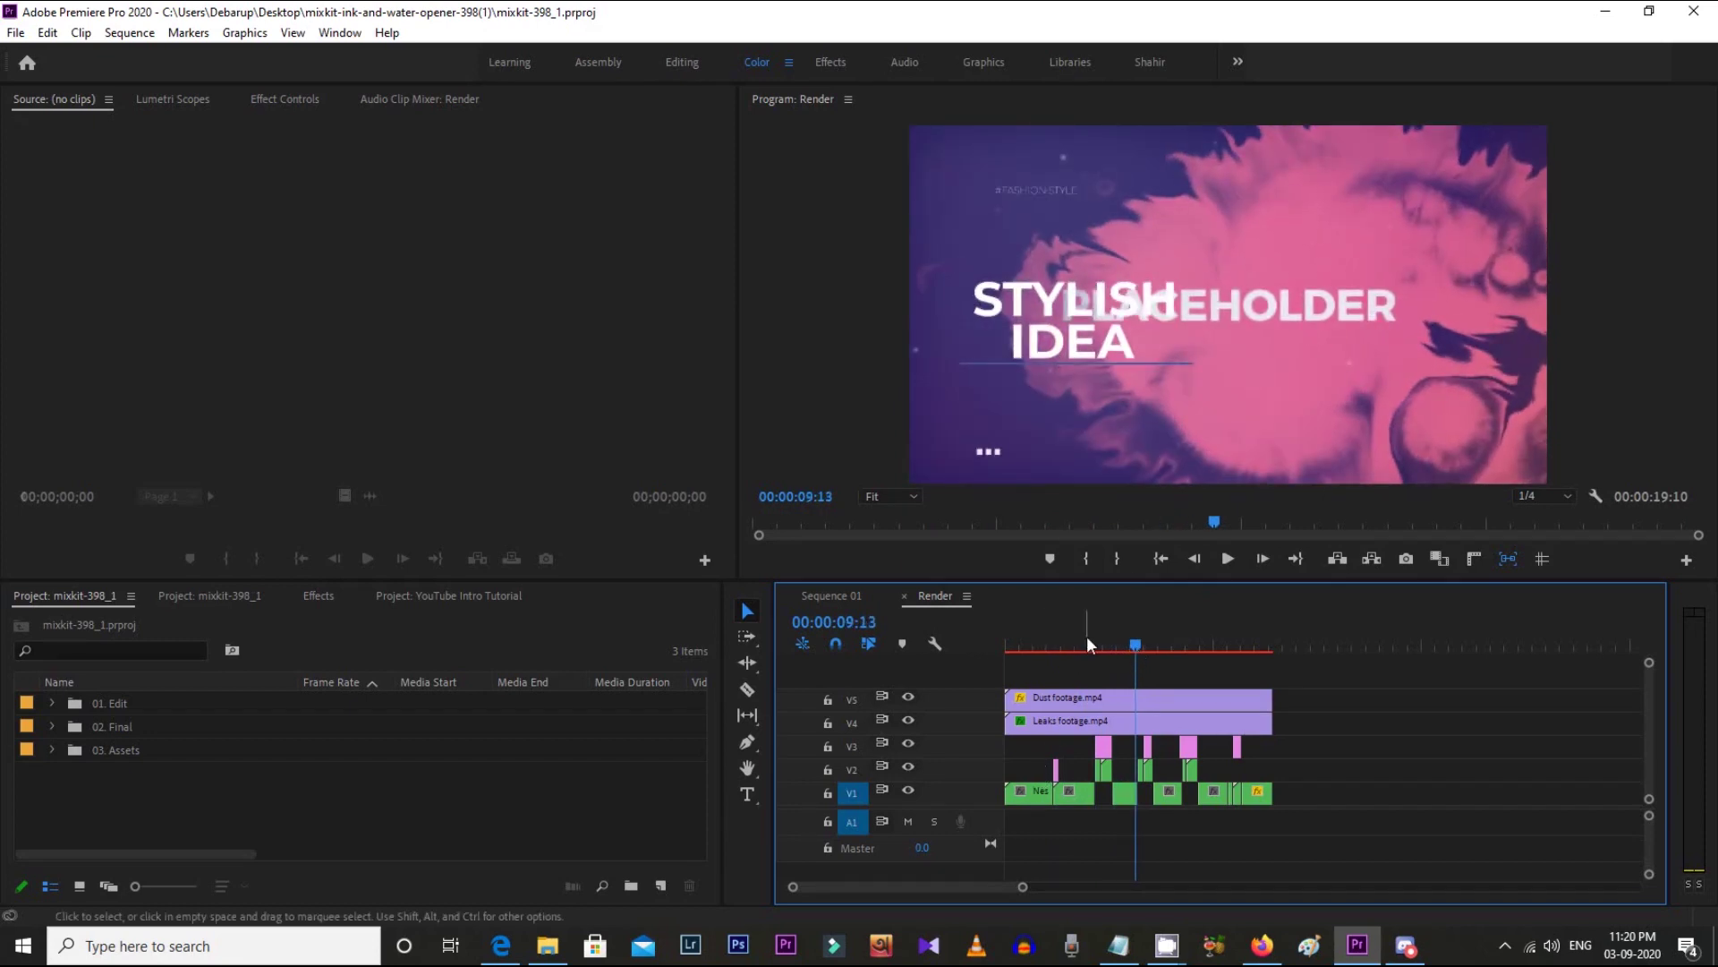
pyautogui.press('Home')
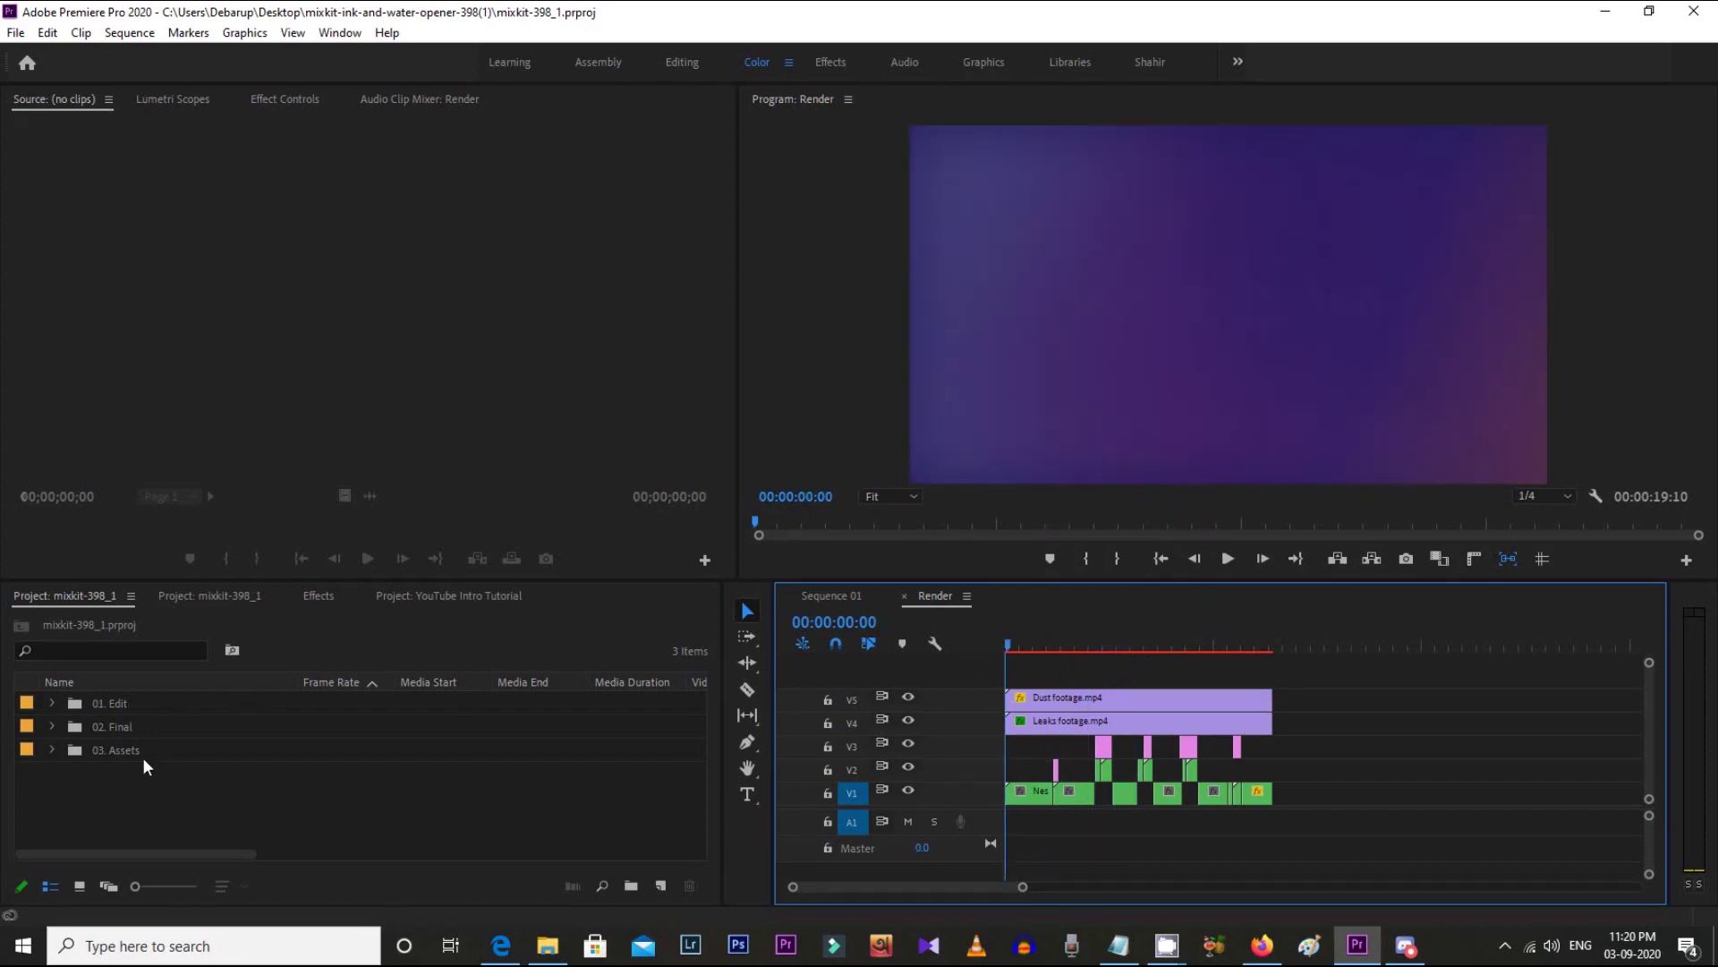
# - Expand the 01. Edit folder and its Nested Titles bin to list Title 01–03
pyautogui.click(50, 704)
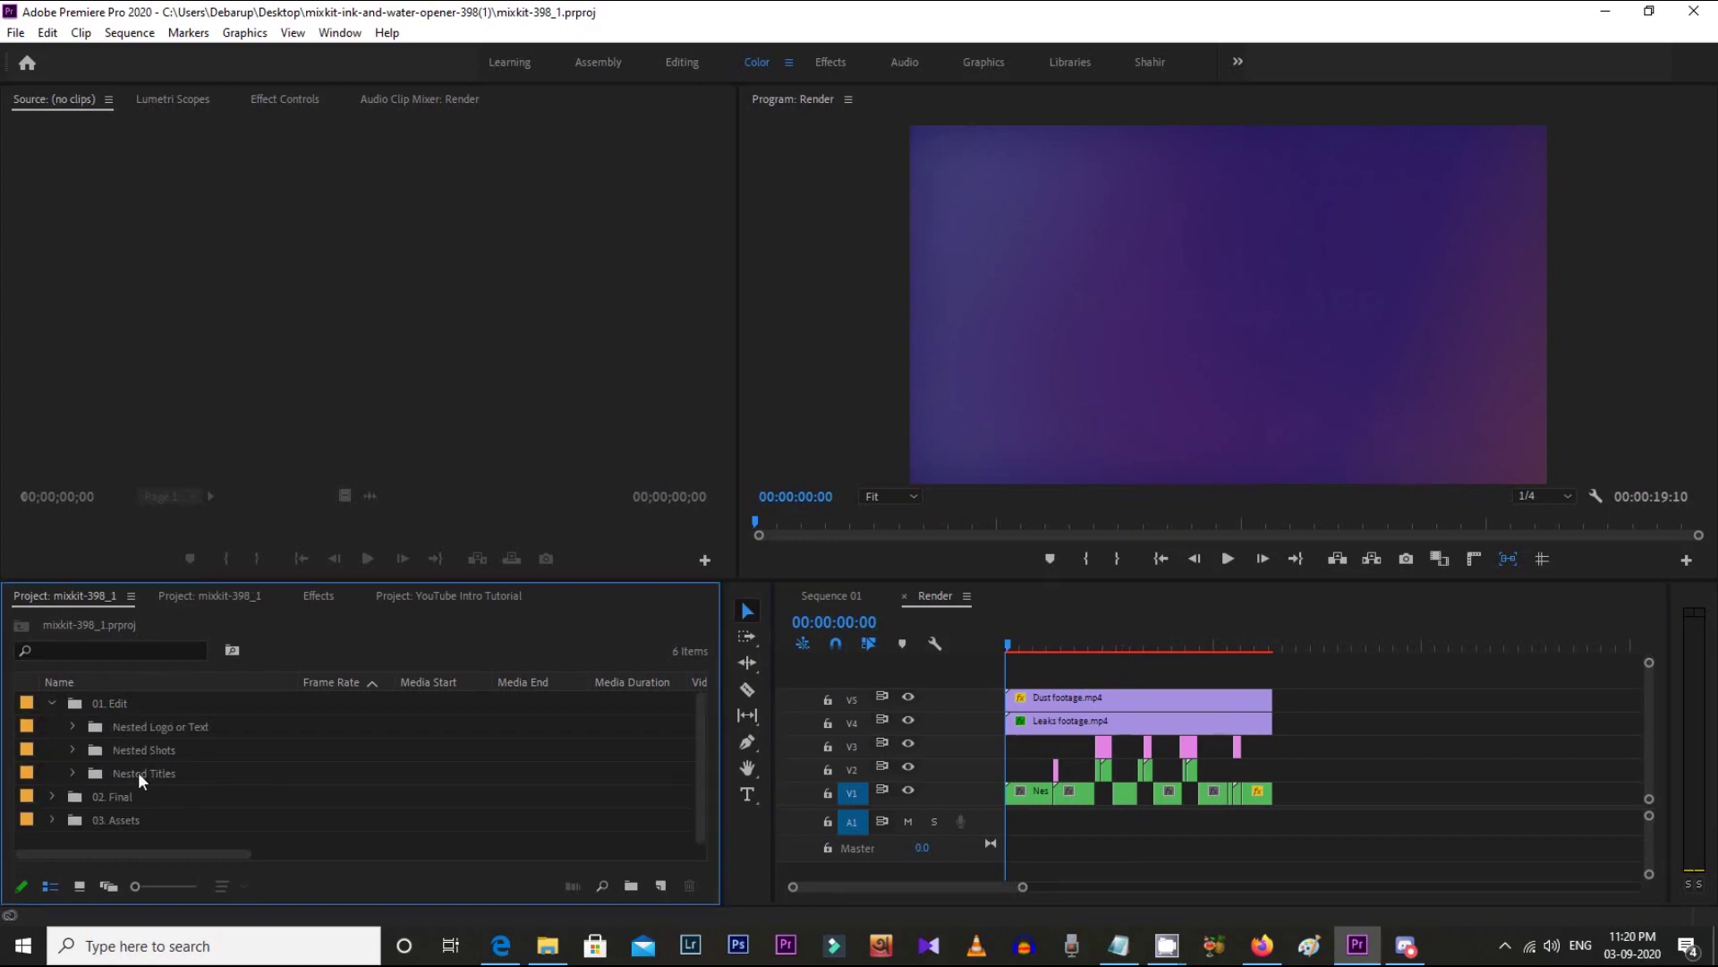
pyautogui.click(52, 703)
pyautogui.click(53, 705)
pyautogui.click(72, 724)
pyautogui.click(75, 723)
pyautogui.click(73, 749)
pyautogui.click(74, 749)
pyautogui.click(72, 773)
pyautogui.scroll(-1, 166, 791)
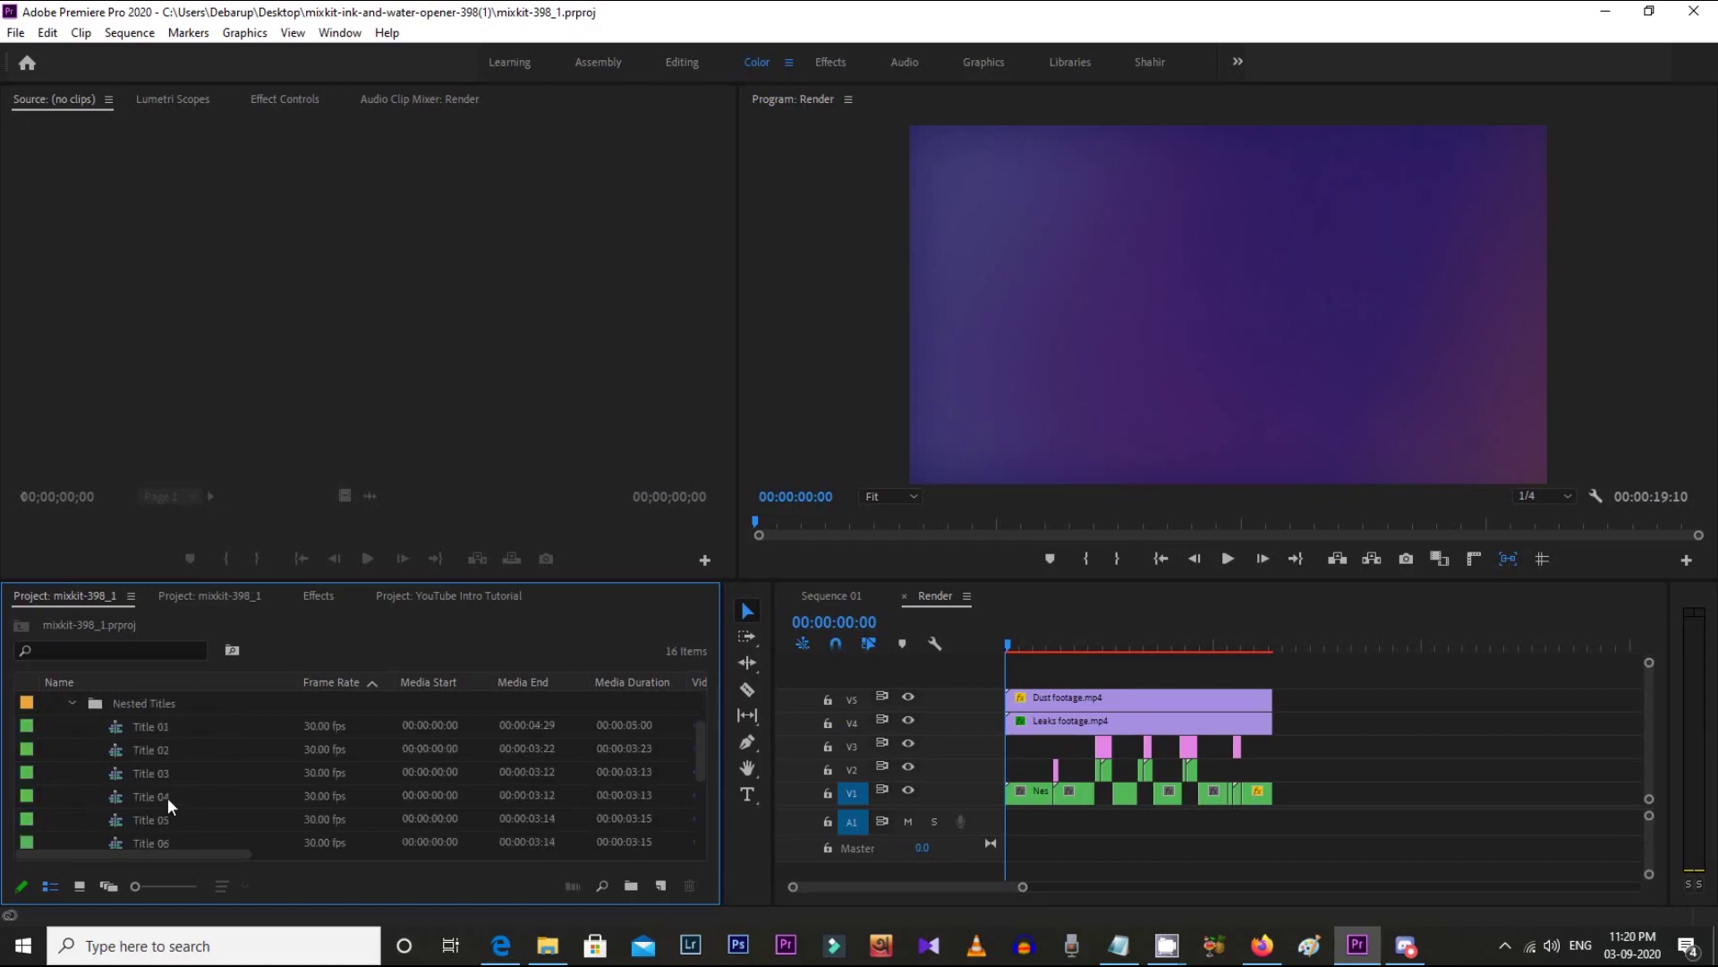
pyautogui.scroll(1, 163, 750)
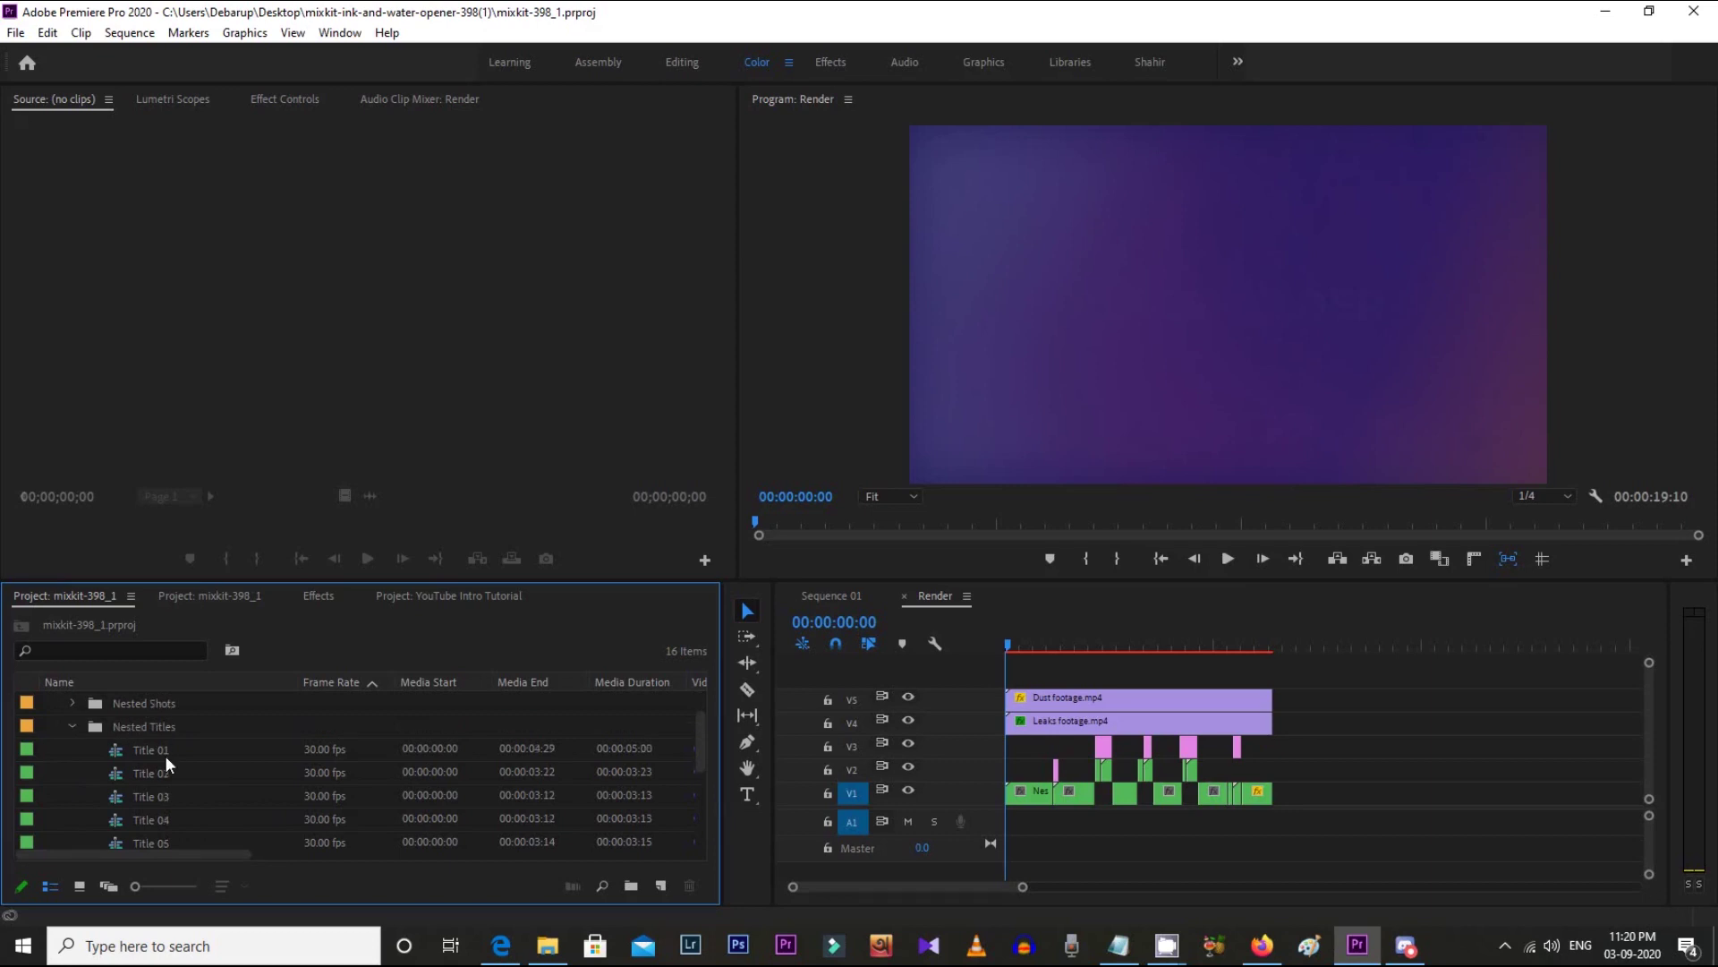
pyautogui.click(70, 726)
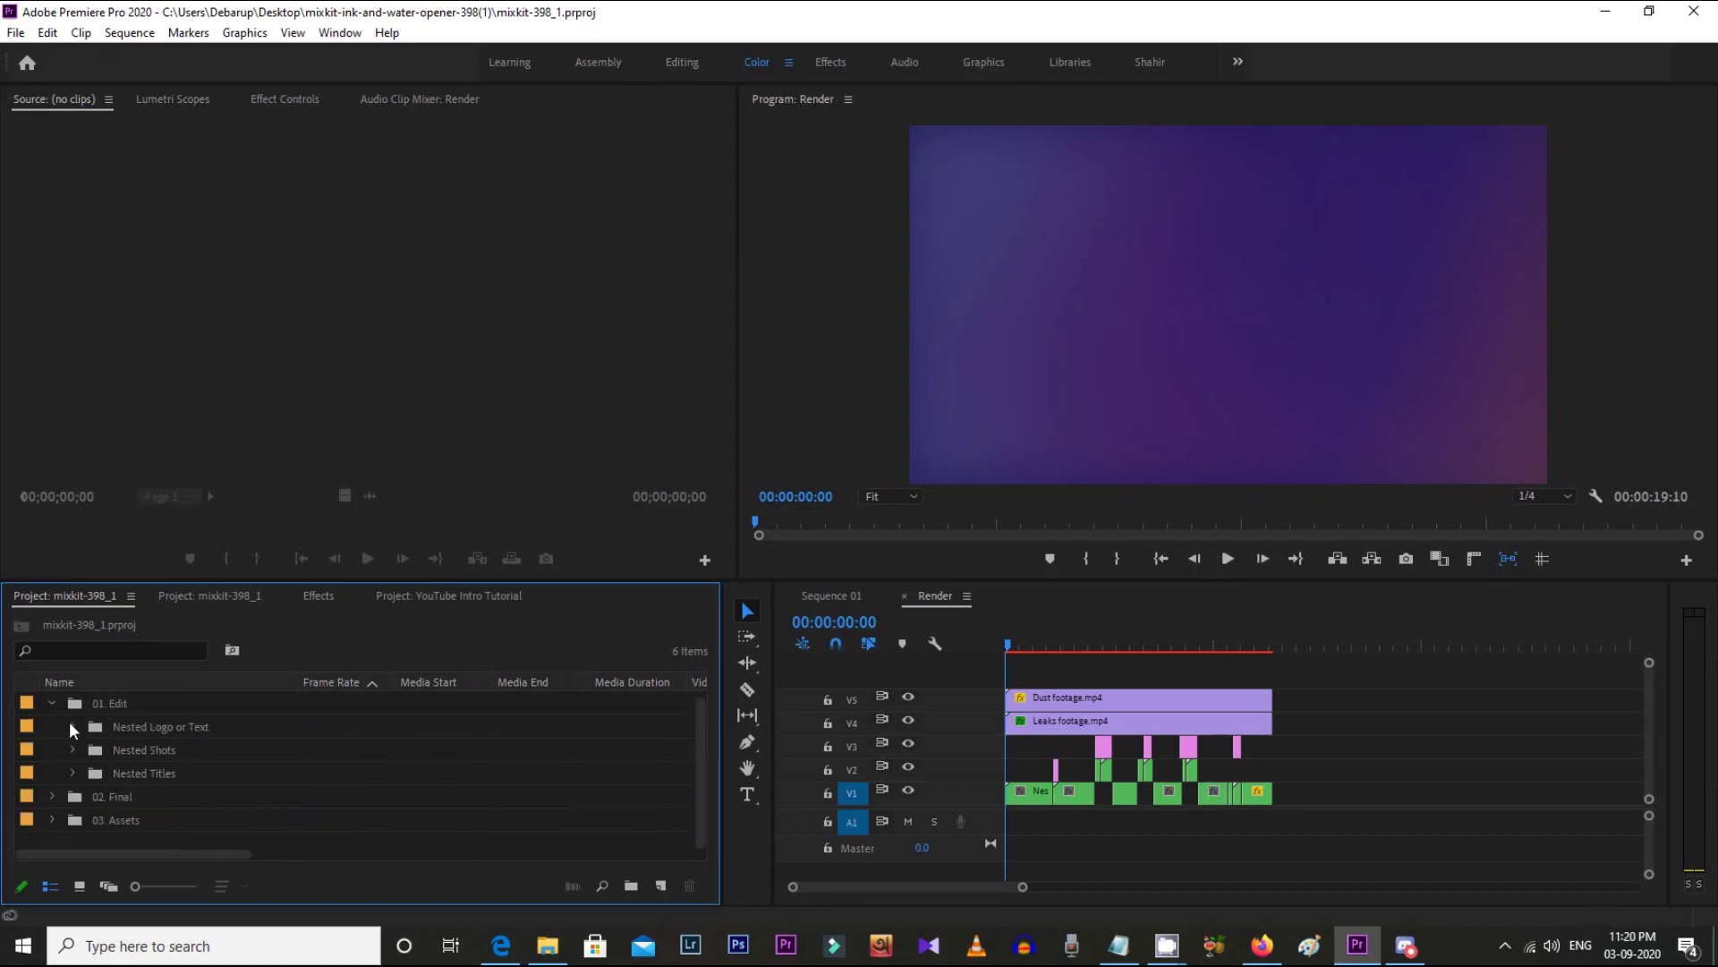
pyautogui.click(72, 771)
pyautogui.scroll(-1, 163, 781)
# - Replace Title 01's word Mixkit with Tutorial
pyautogui.doubleClick(160, 774)
pyautogui.press('y')
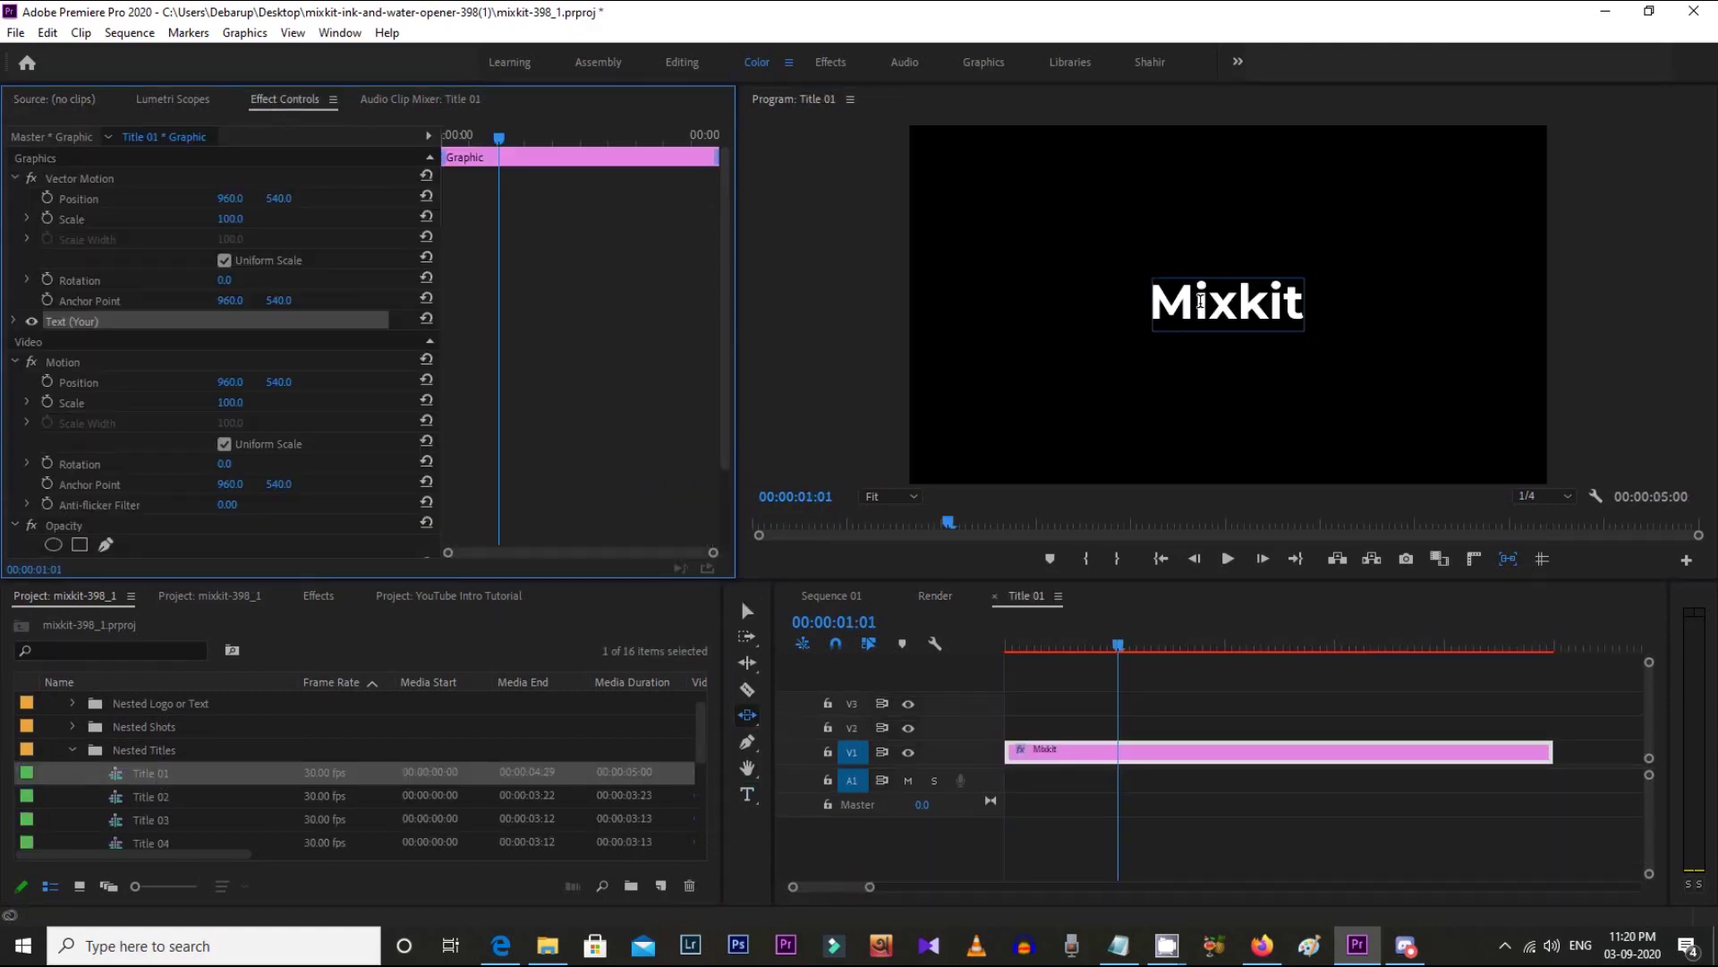
pyautogui.press('t')
pyautogui.doubleClick(1222, 313)
pyautogui.write('Tutorial')
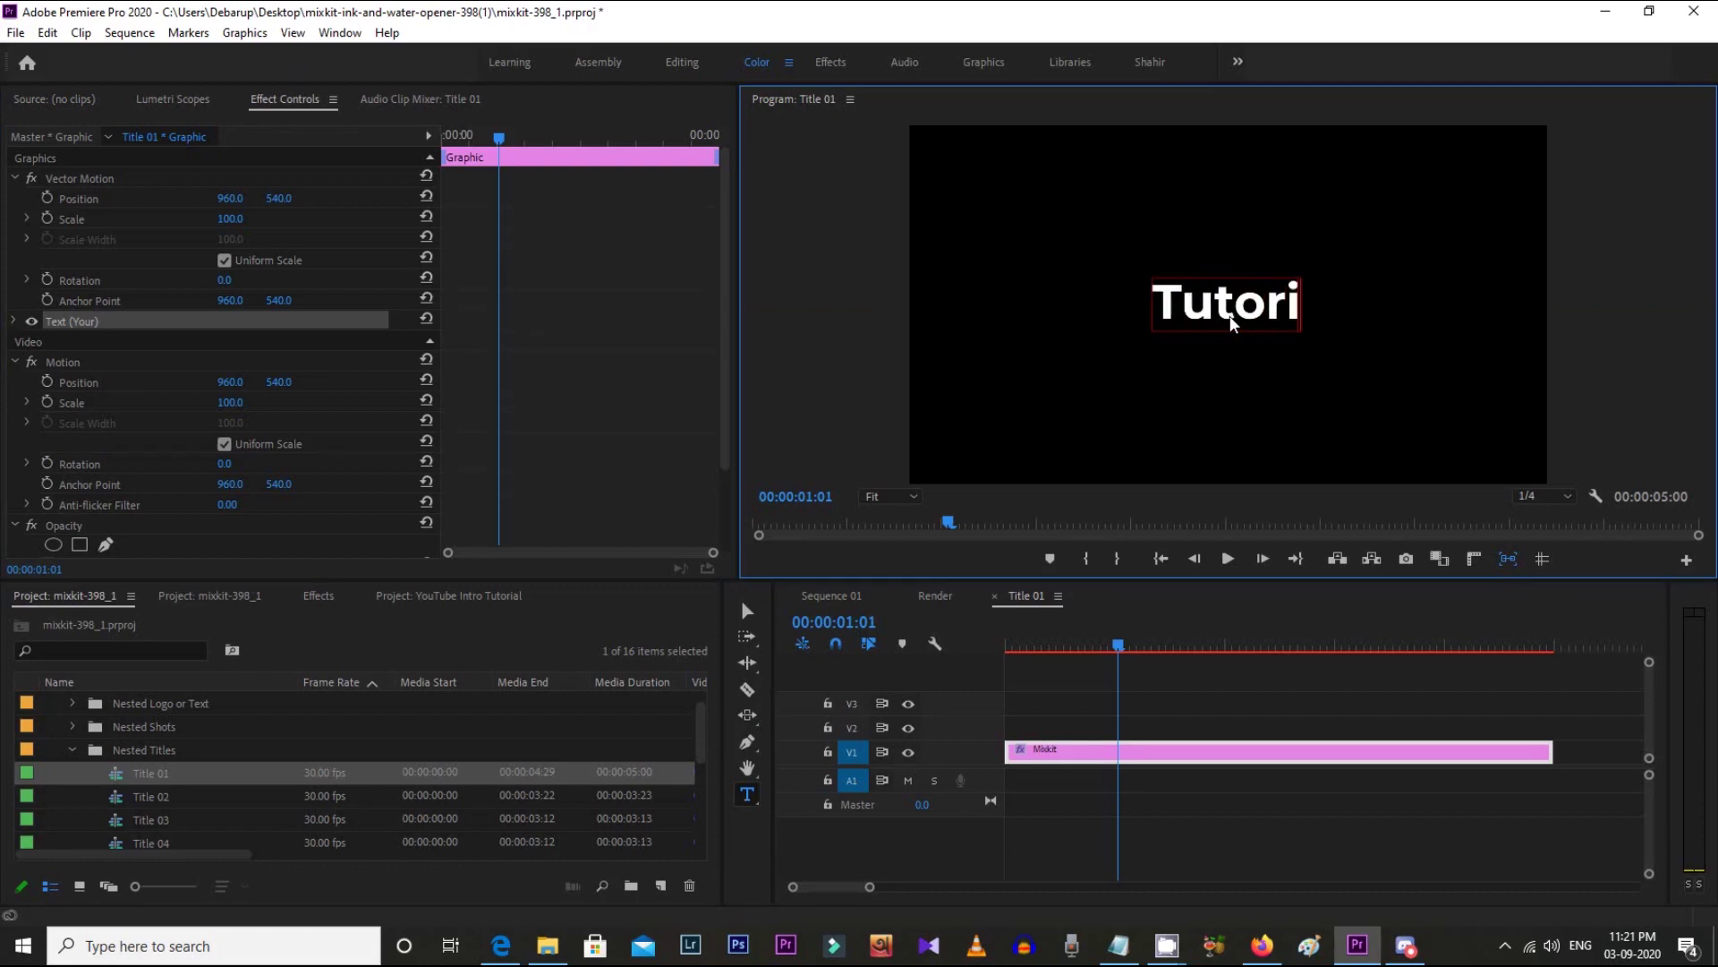
pyautogui.doubleClick(1224, 314)
pyautogui.click(14, 321)
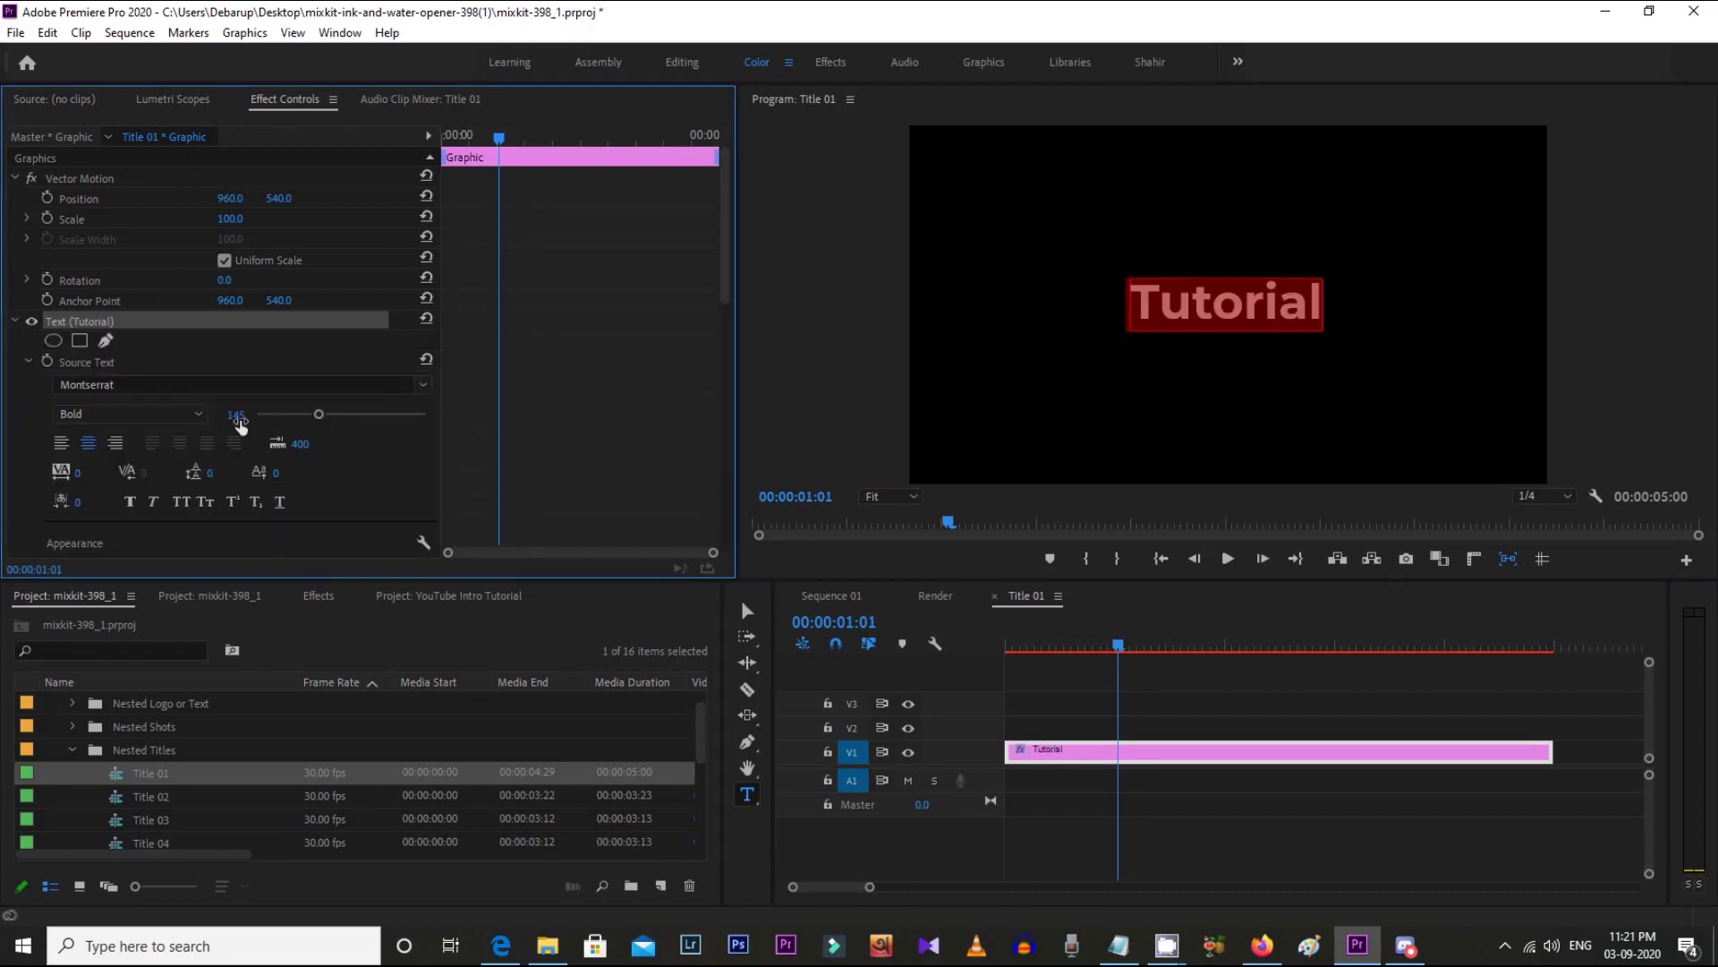
pyautogui.click(933, 597)
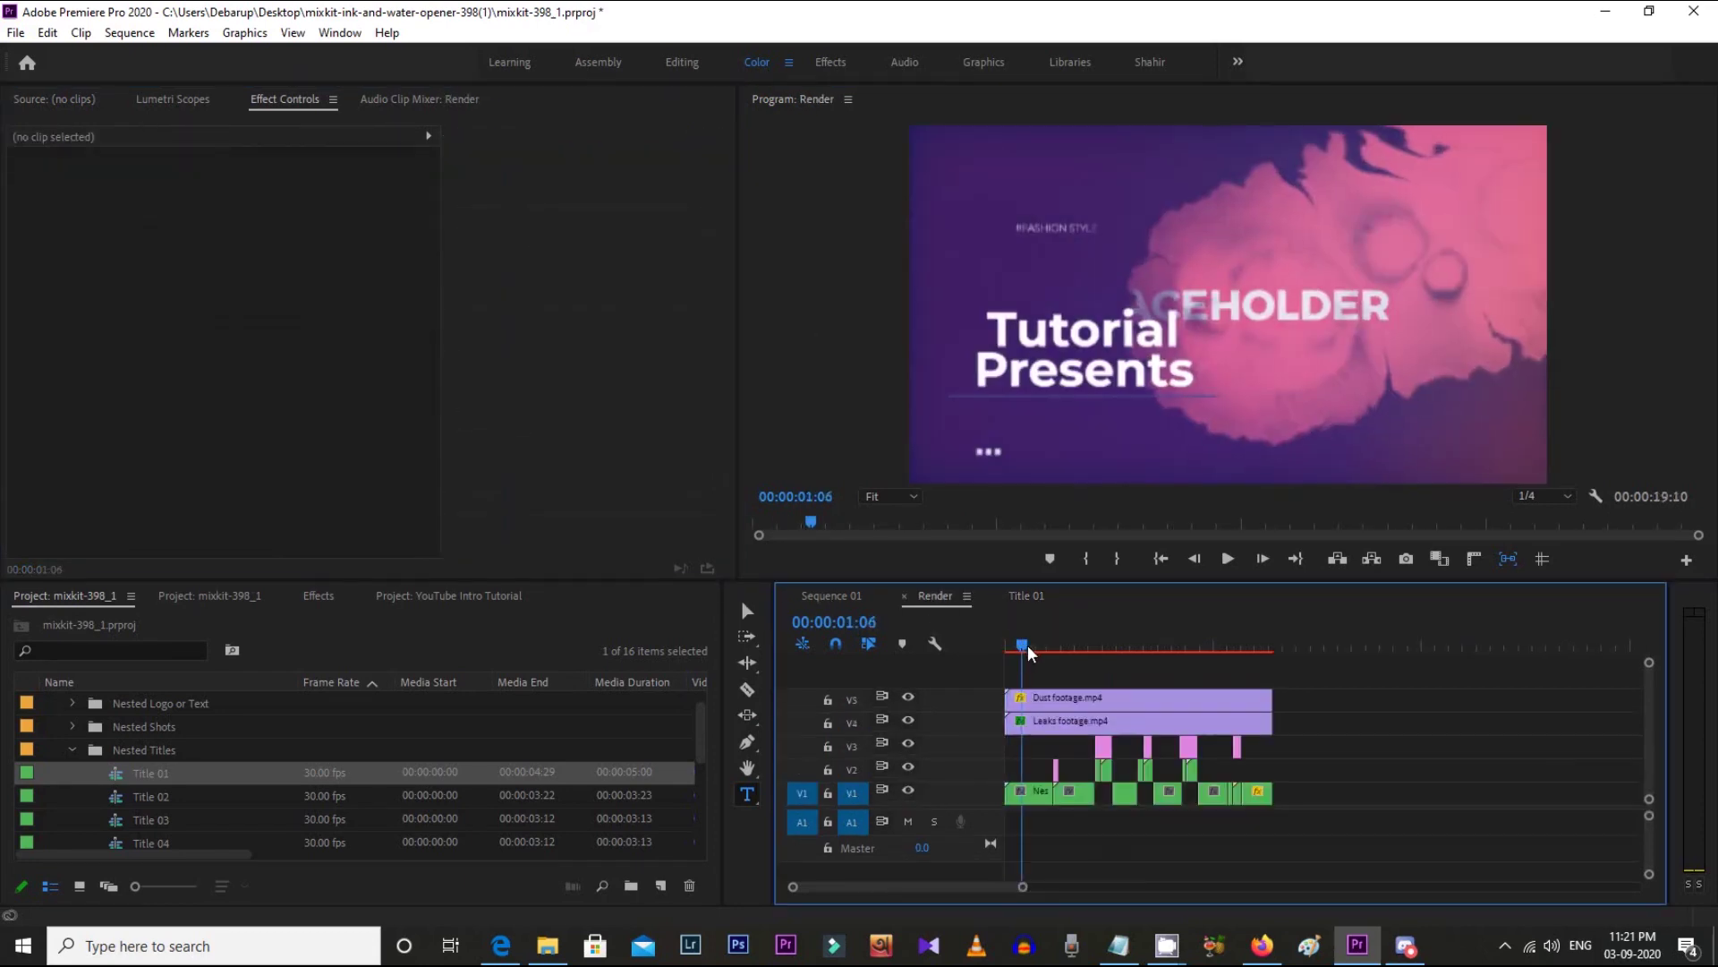
pyautogui.click(1027, 596)
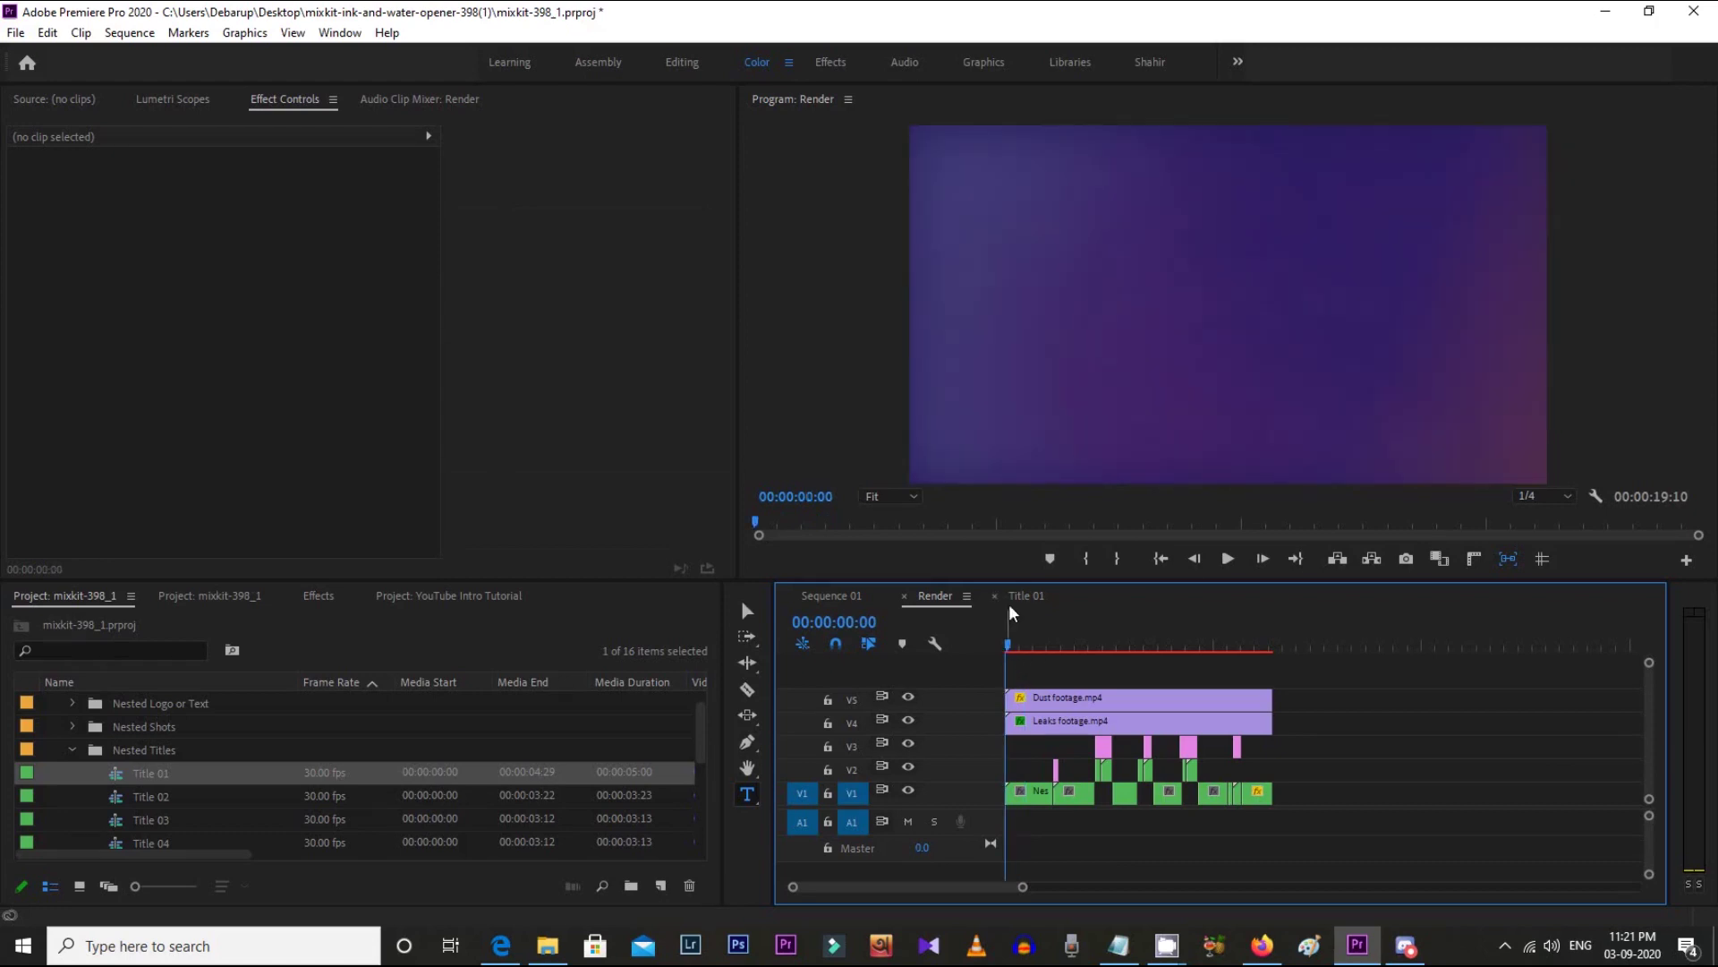
# - Replace Title 02's word Presents with Videos
pyautogui.doubleClick(138, 796)
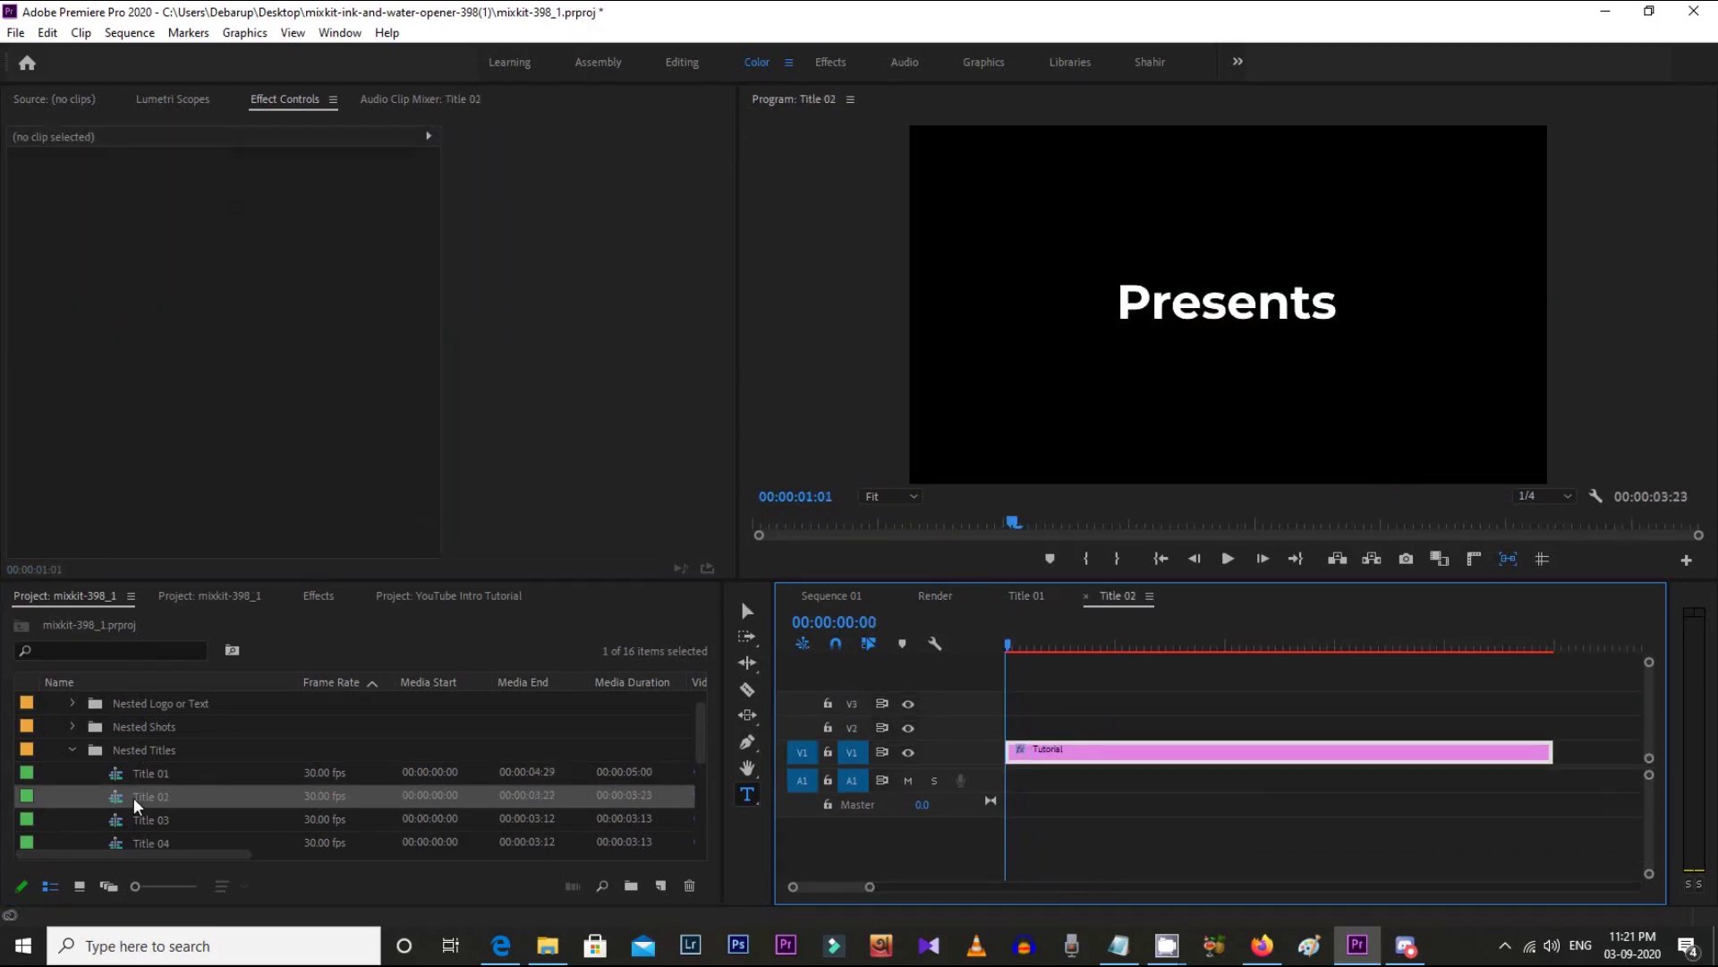
pyautogui.click(1188, 314)
pyautogui.hotkey('ctrl', 'a')
pyautogui.write('Videos')
pyautogui.hotkey('ctrl', 'a')
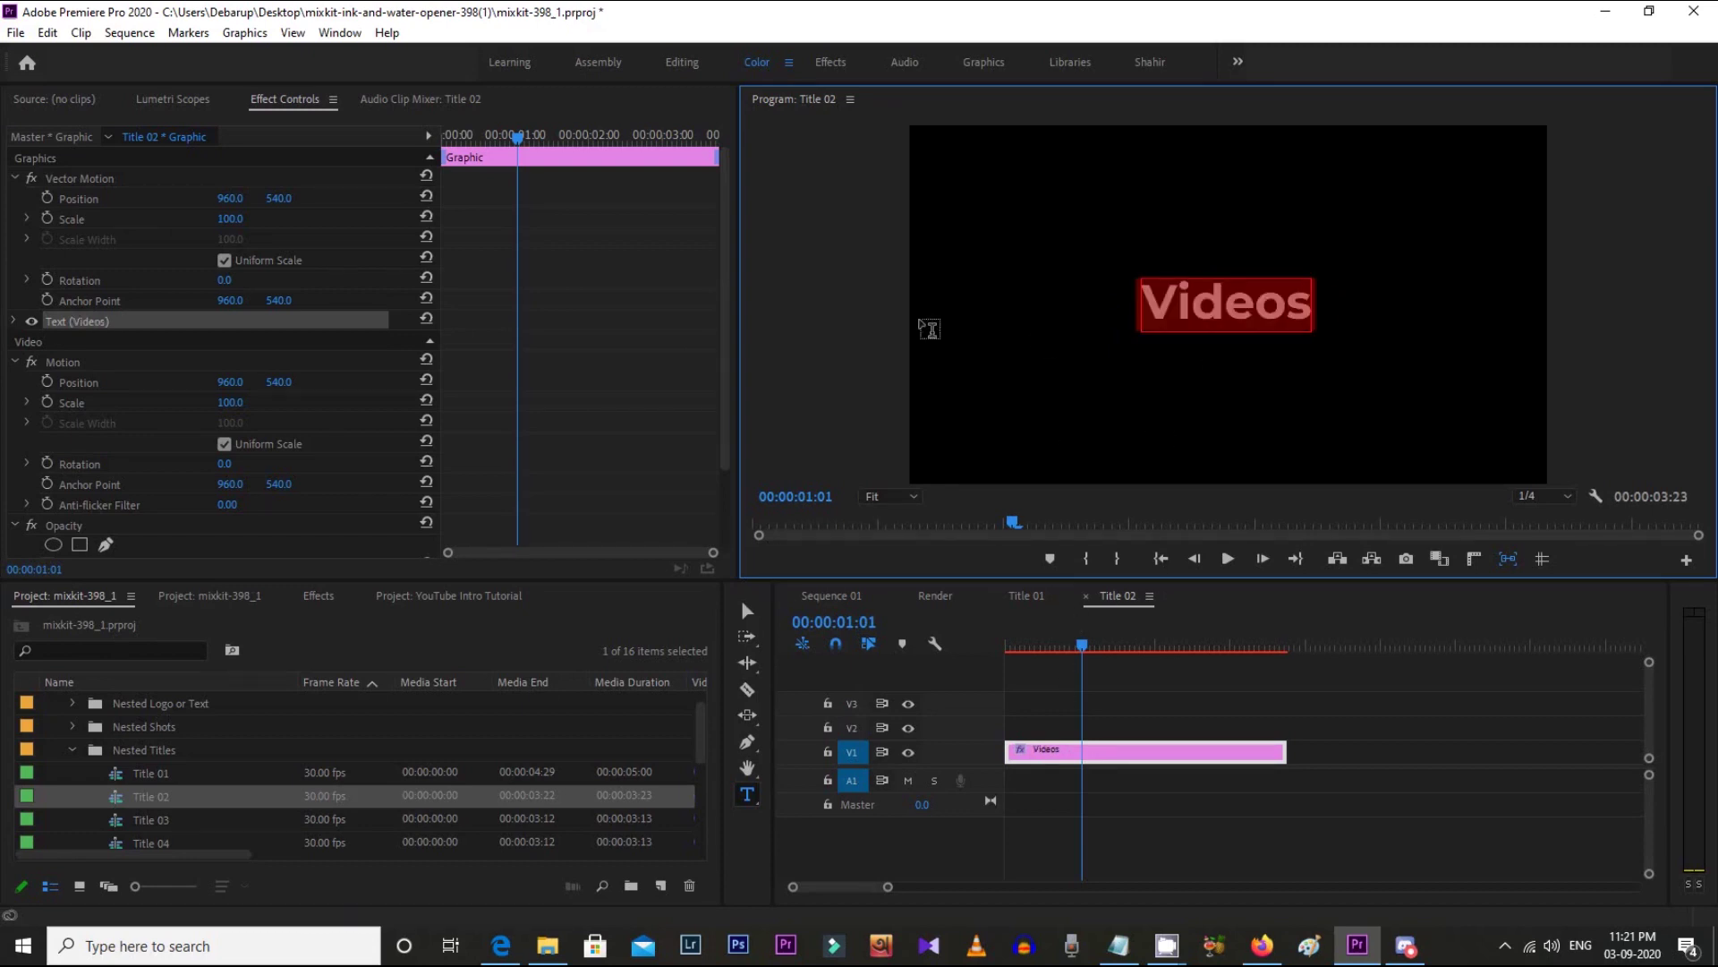
pyautogui.click(13, 321)
# - Retype Title 01 as uppercase TUTORIAL, preview the Render sequence and open Title 03
pyautogui.click(1026, 595)
pyautogui.click(1197, 298)
pyautogui.hotkey('ctrl', 'a')
pyautogui.write('TUTORIAL')
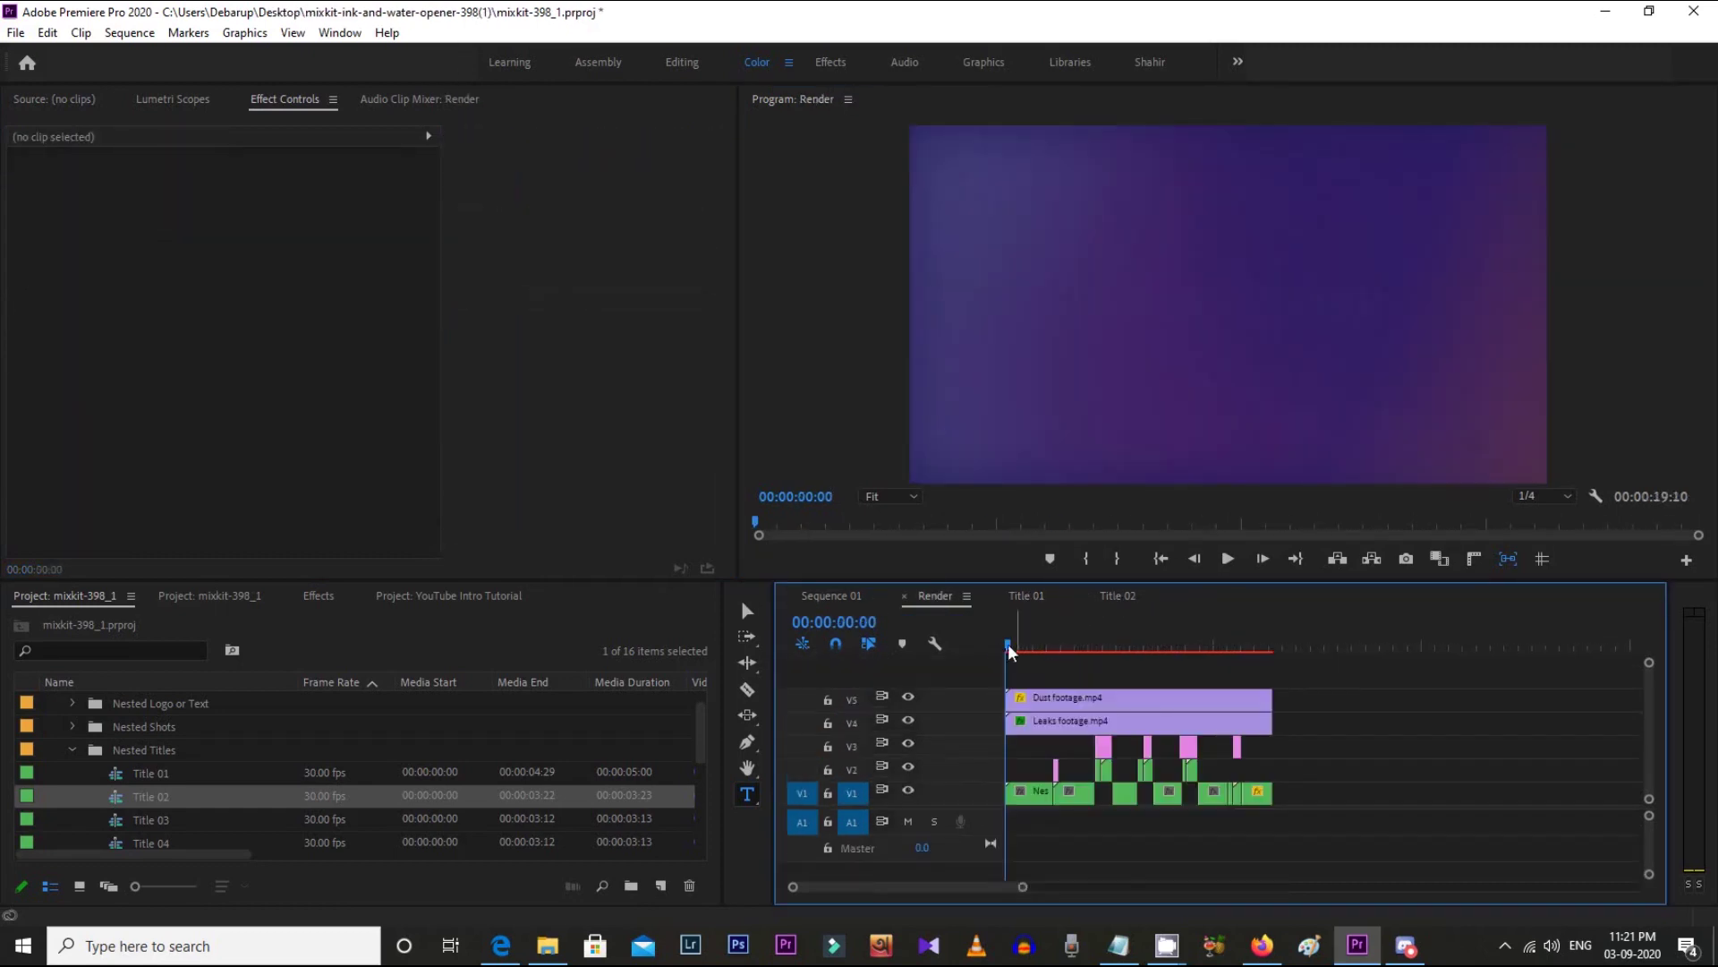
pyautogui.moveTo(1010, 641); pyautogui.dragTo(1077, 662)
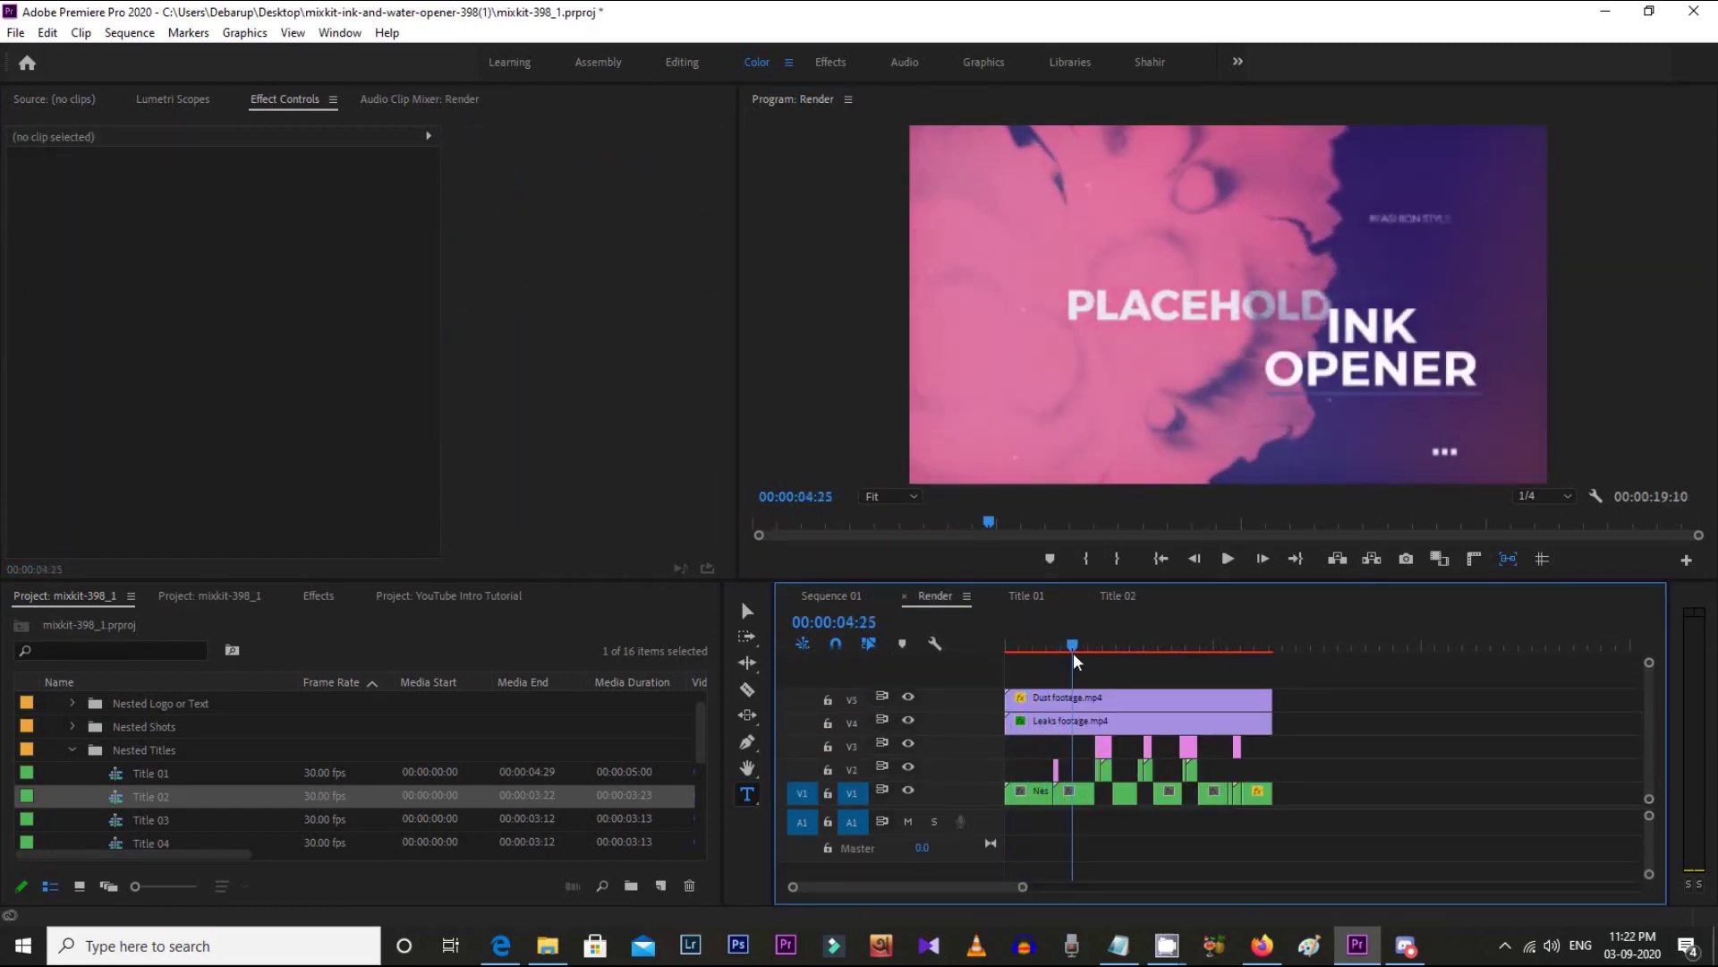
pyautogui.doubleClick(215, 818)
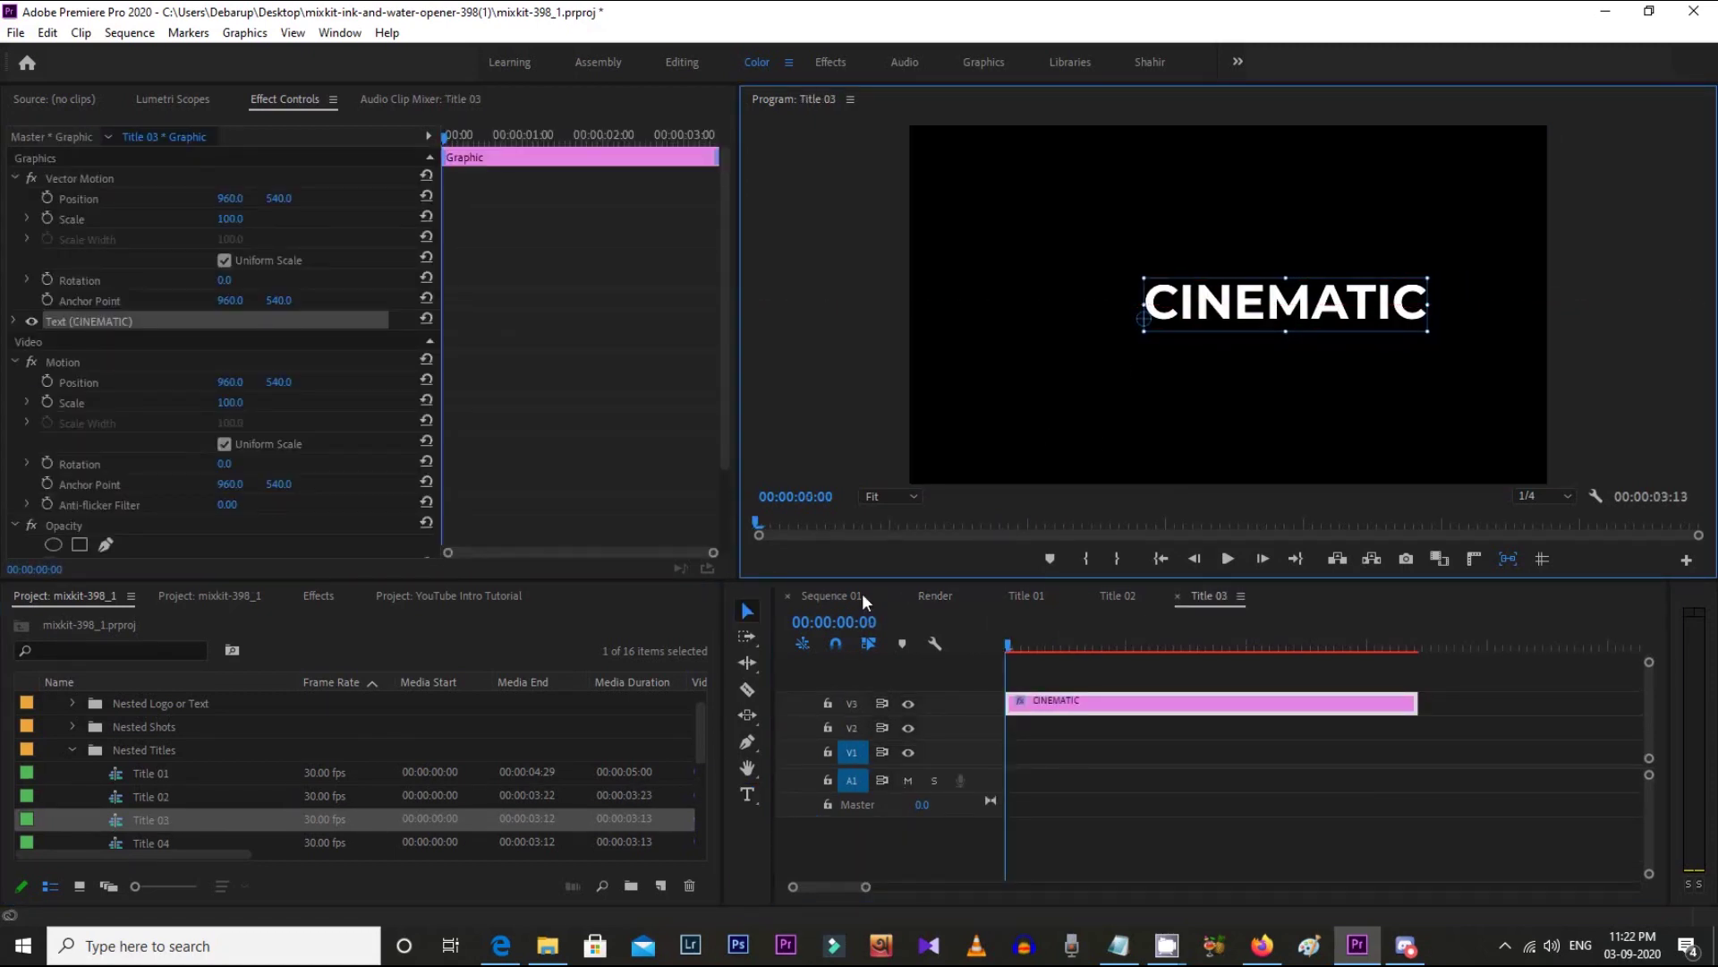
pyautogui.click(935, 595)
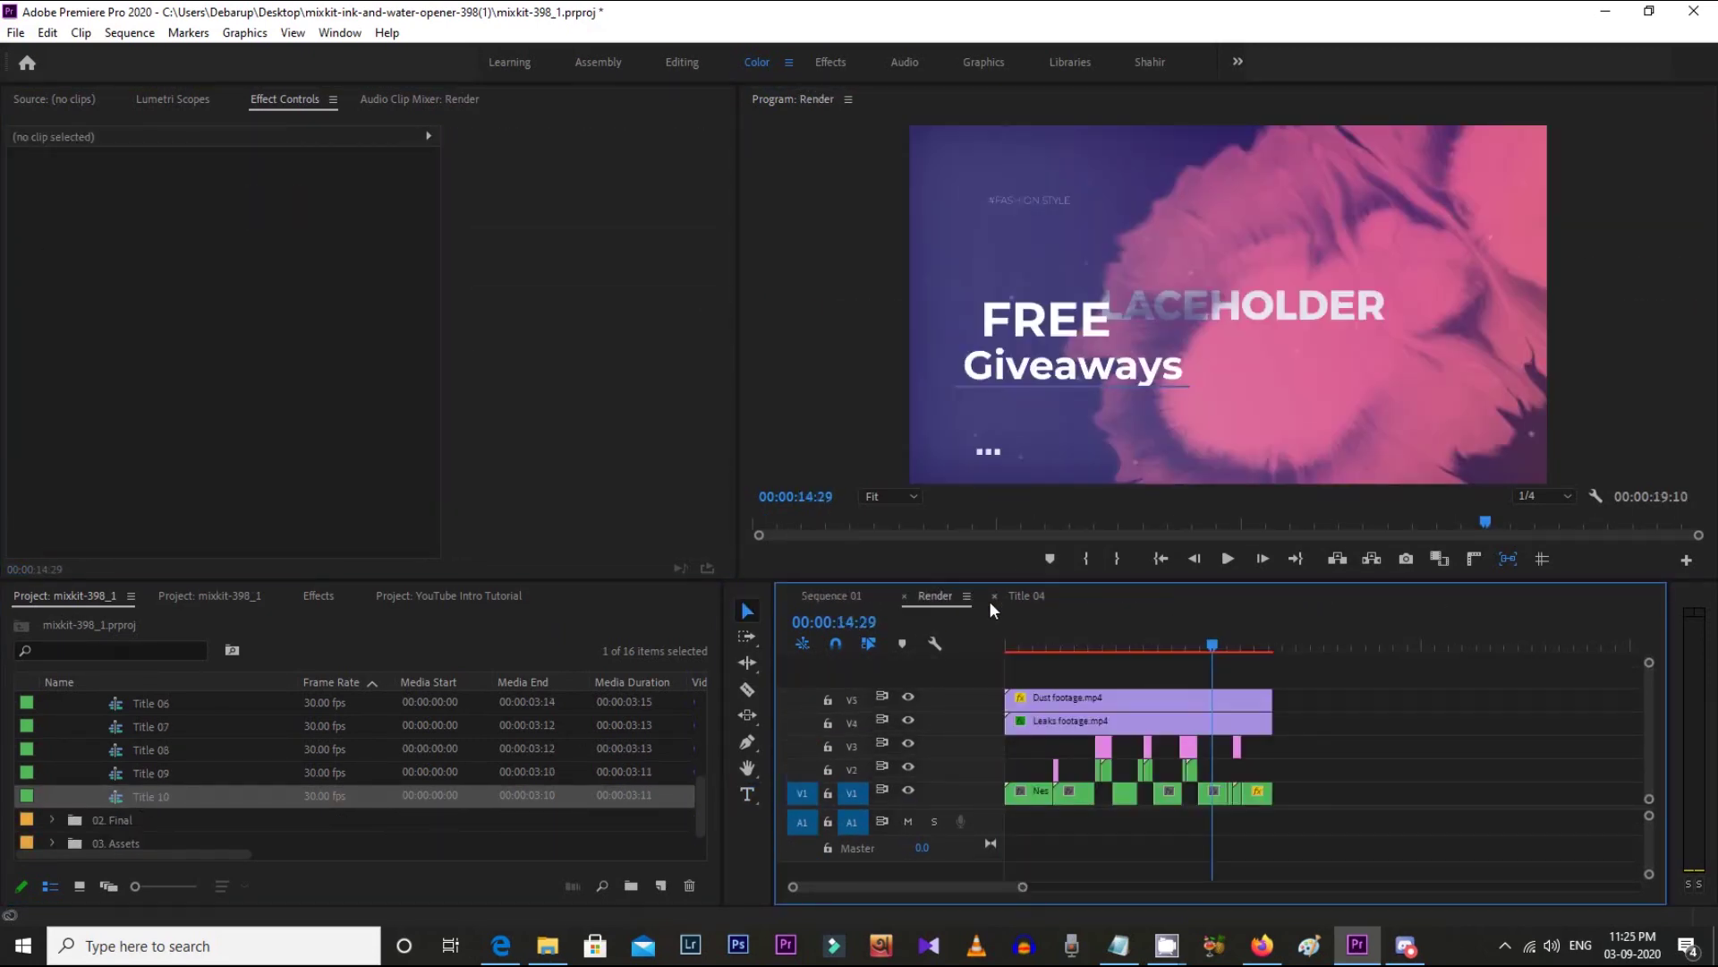
# - Scrub the Render sequence to check the new TUTORIAL Videos title frames
pyautogui.click(1237, 646)
pyautogui.click(1033, 651)
pyautogui.press('Home')
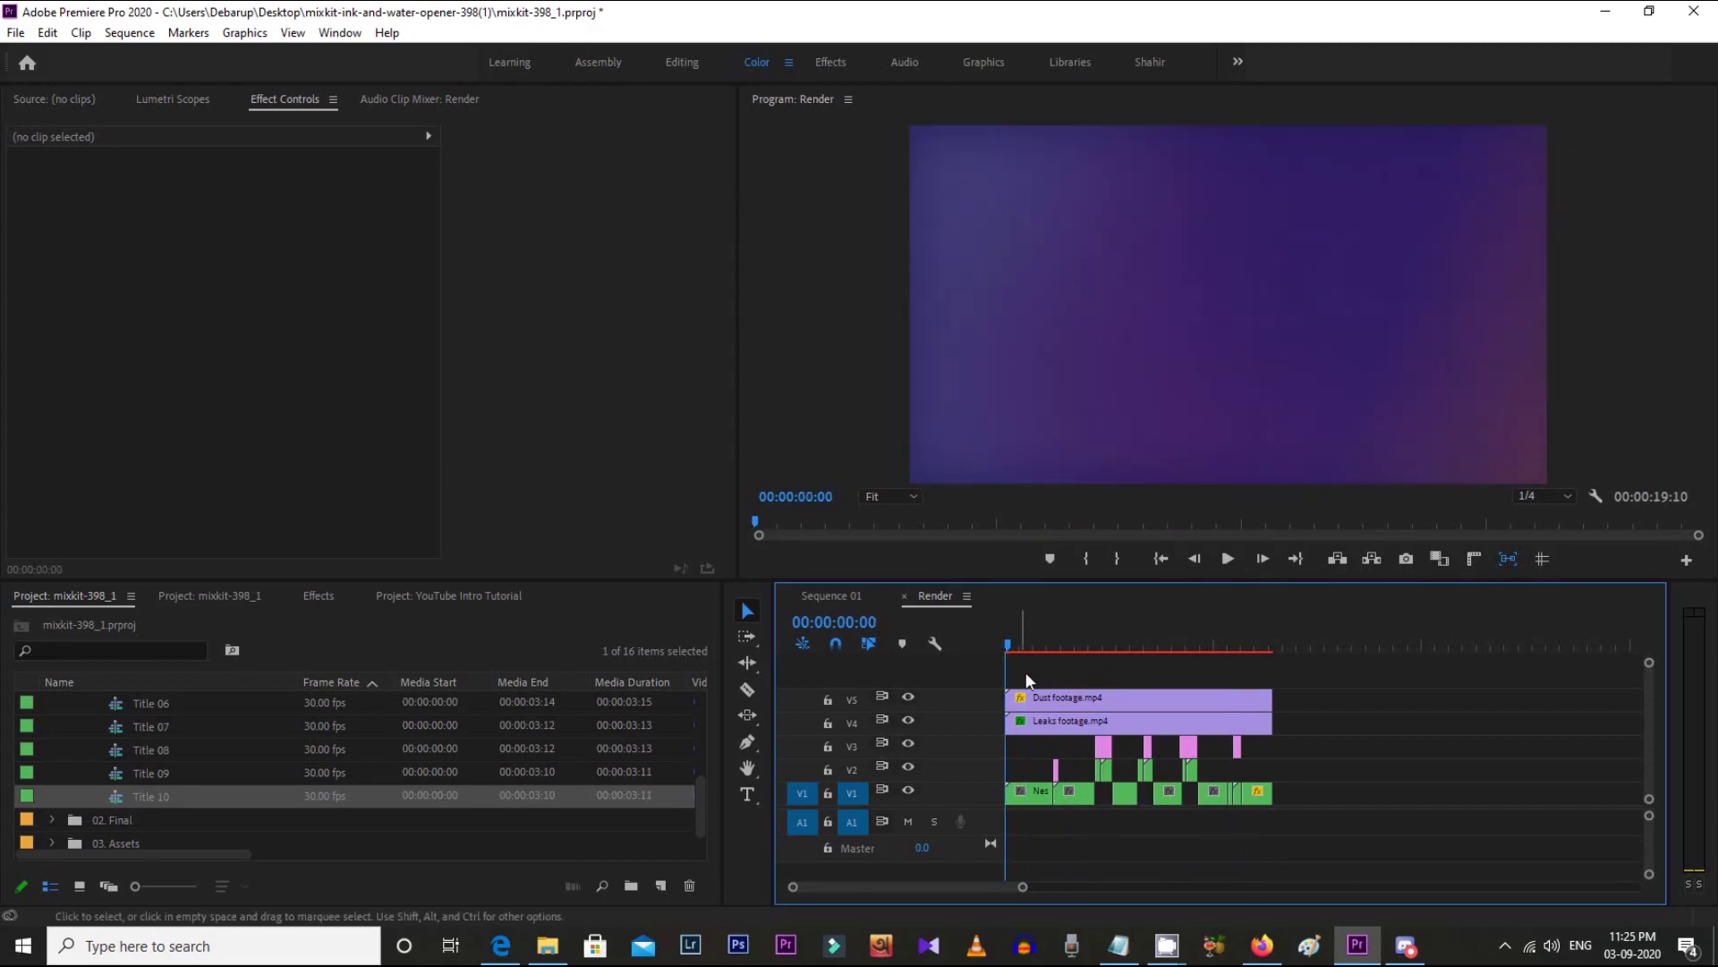
pyautogui.click(1028, 647)
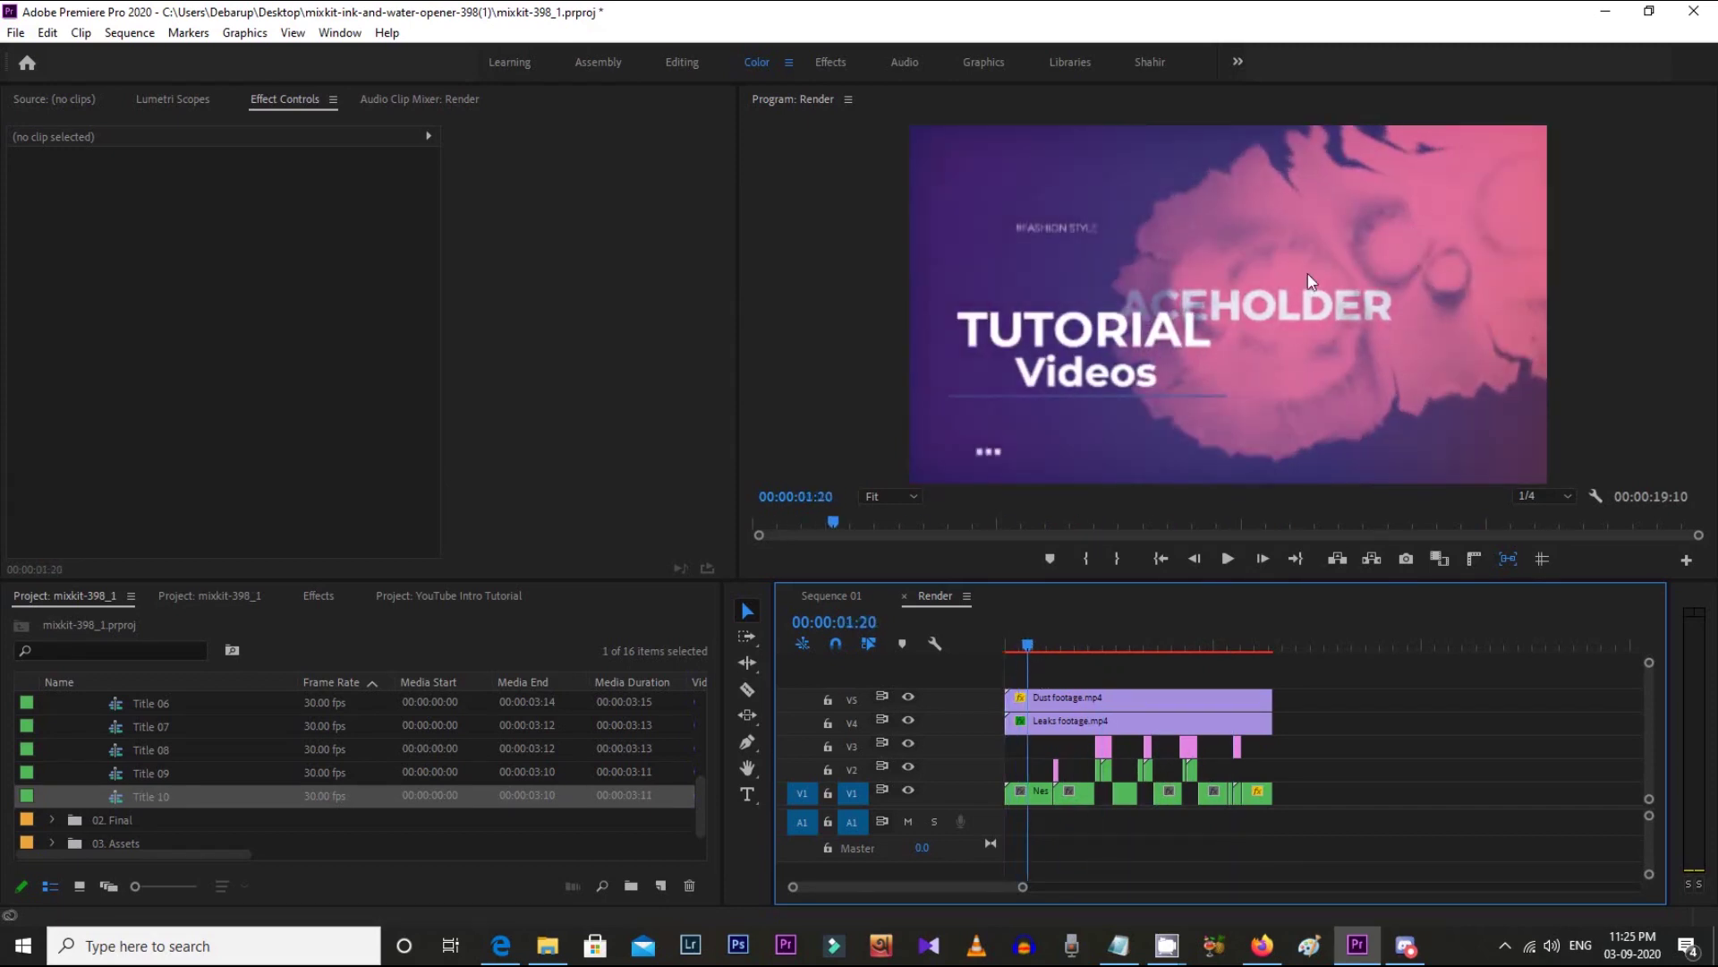
pyautogui.moveTo(1031, 643); pyautogui.dragTo(1074, 644)
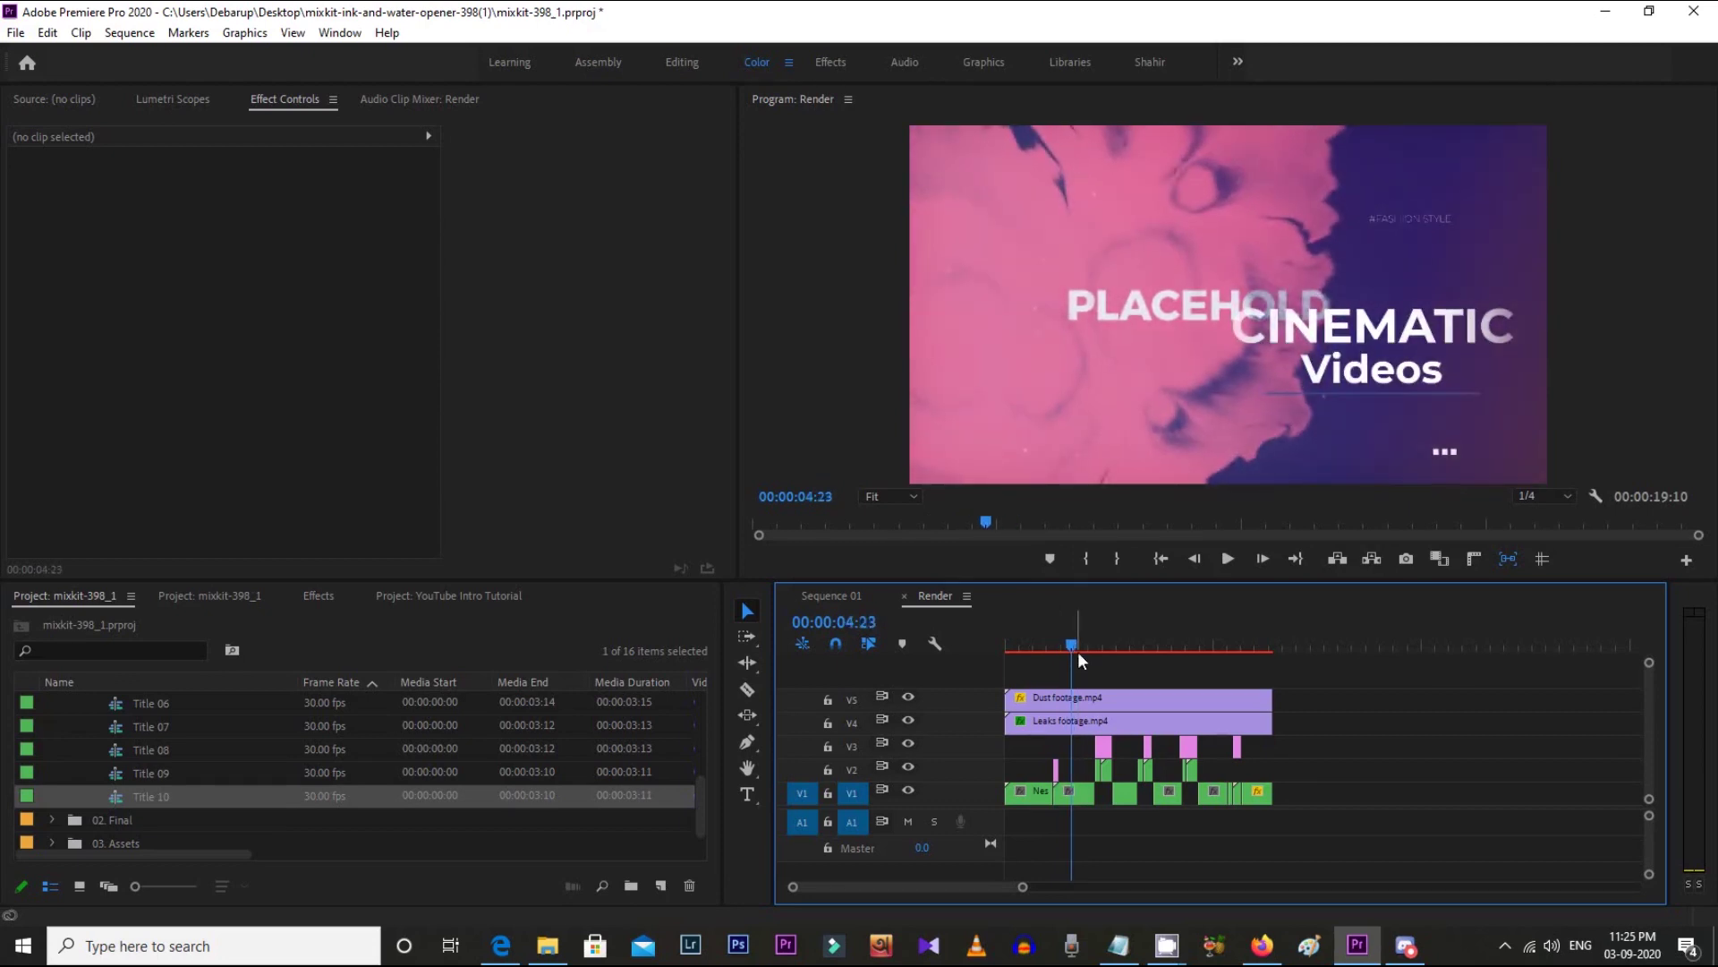
pyautogui.click(410, 596)
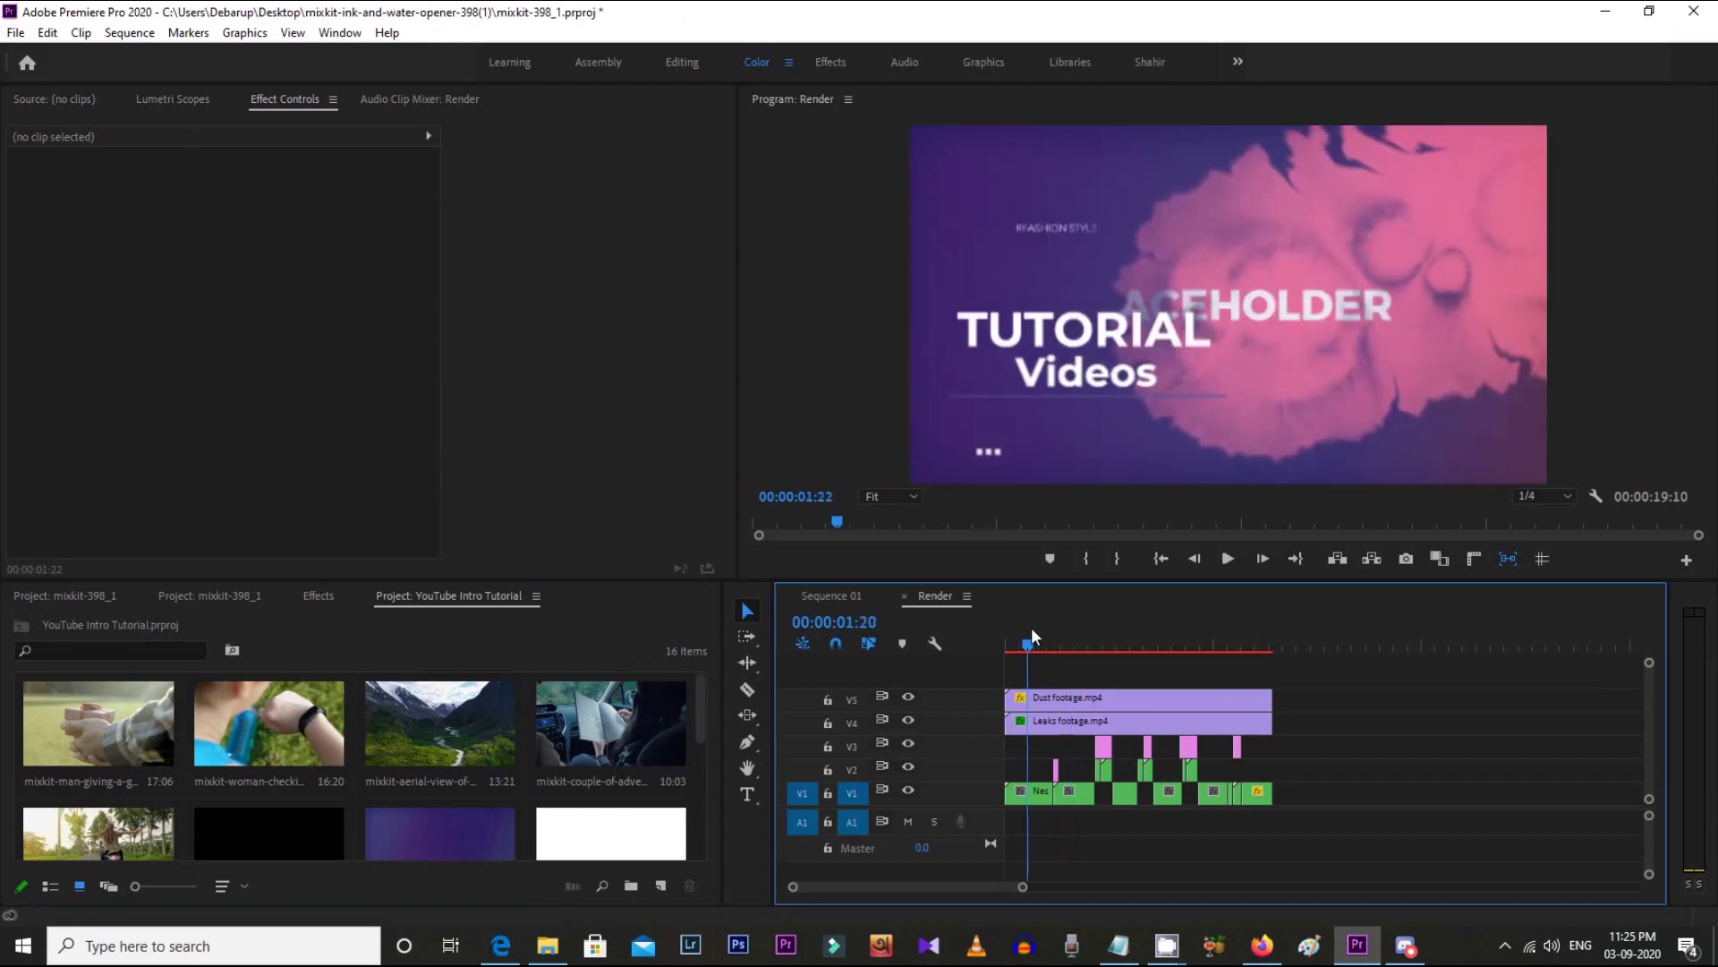
pyautogui.moveTo(1031, 641); pyautogui.dragTo(1051, 643)
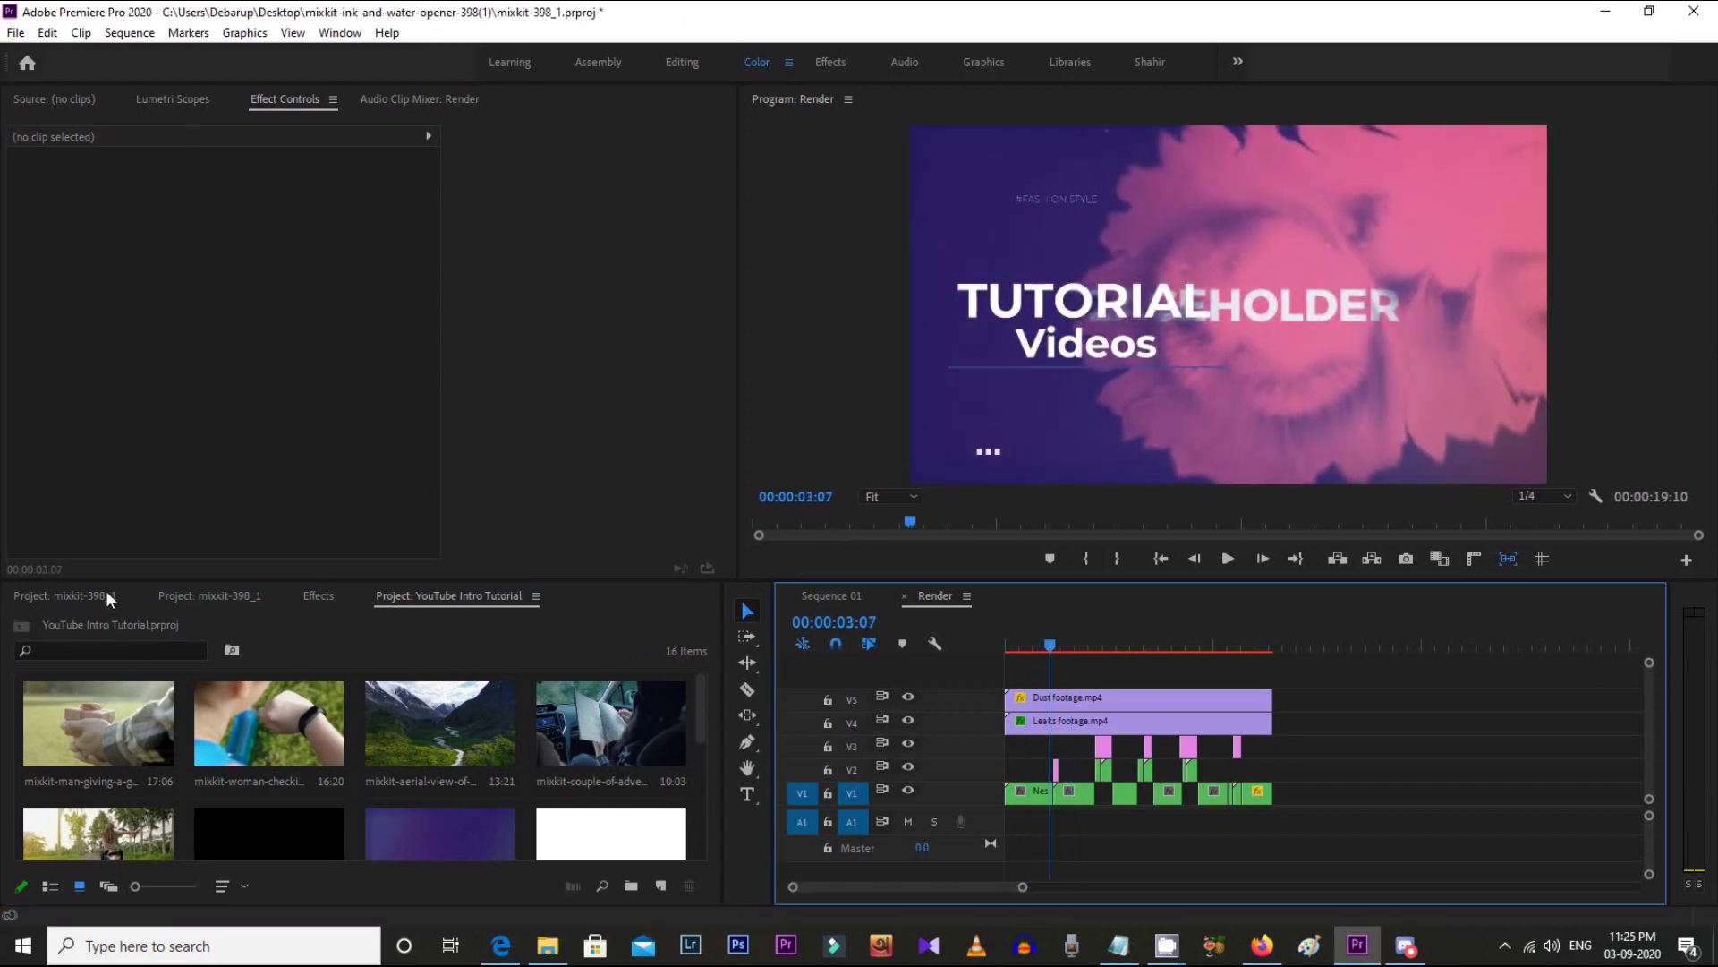
# - Open Nested Shot 01 from the Nested Shots folder, showing its Placeholder.jpg image
pyautogui.click(83, 596)
pyautogui.scroll(3, 185, 785)
pyautogui.click(71, 748)
pyautogui.click(71, 749)
pyautogui.scroll(-1, 267, 759)
pyautogui.doubleClick(203, 749)
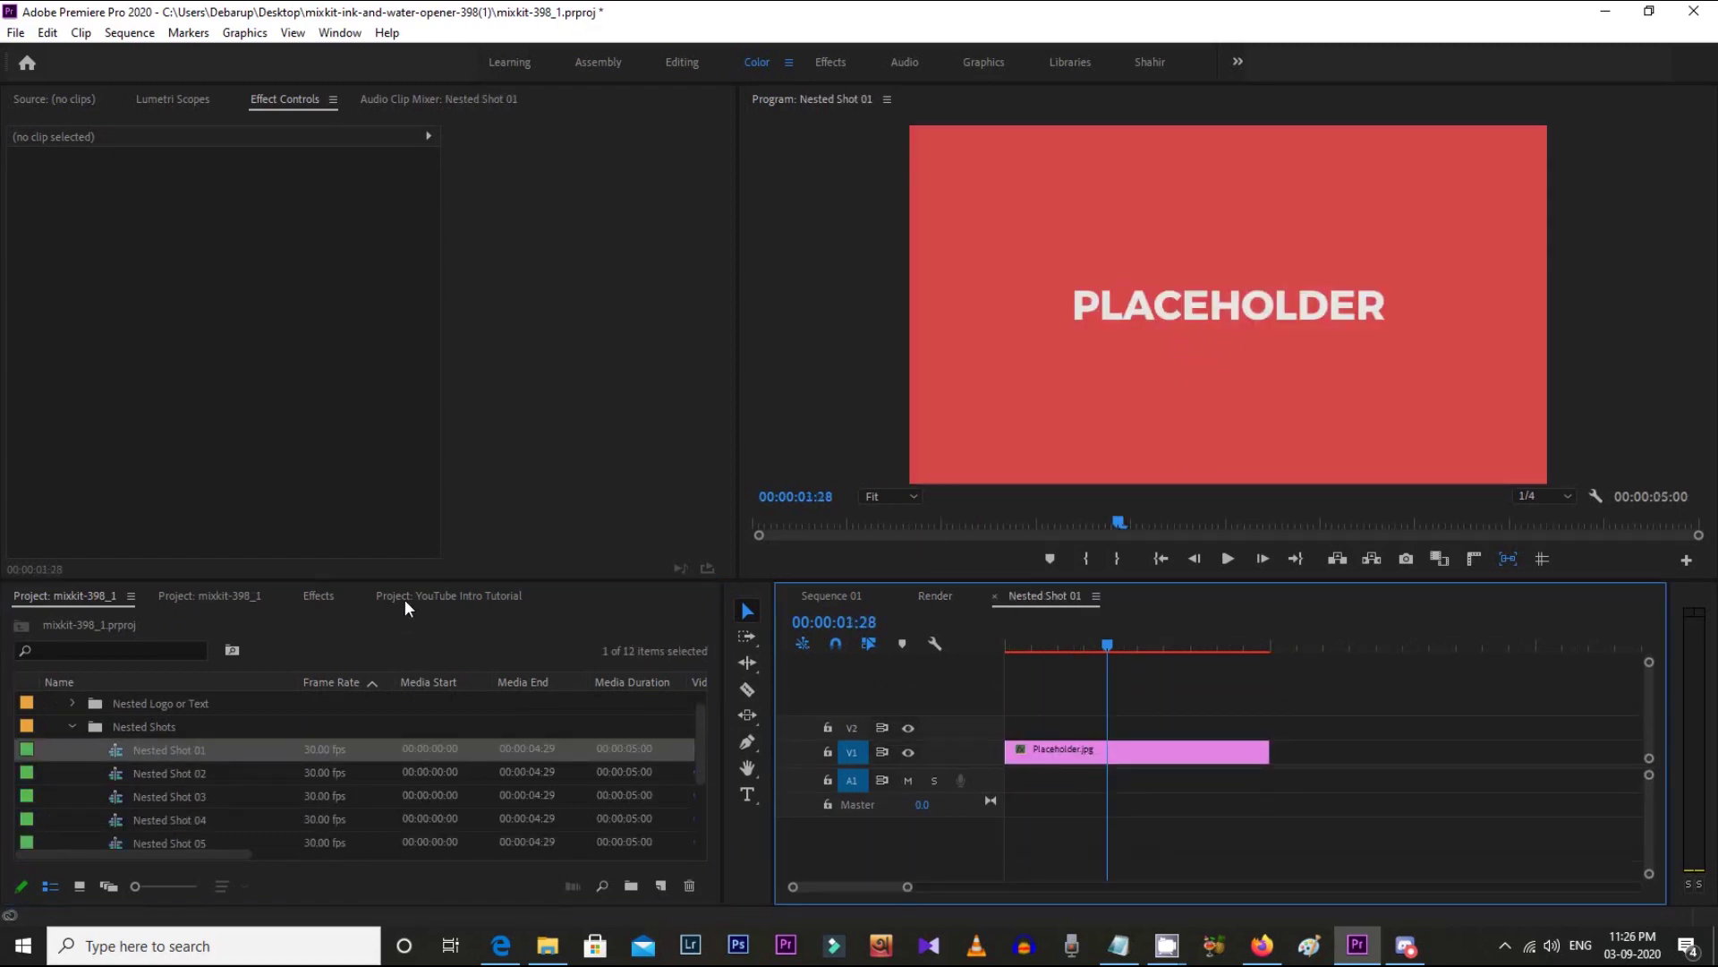
pyautogui.click(413, 598)
# - Lay the scooter clip over the placeholder, scale it to frame, trim it and delete the placeholder
pyautogui.click(144, 788)
pyautogui.moveTo(143, 787); pyautogui.dragTo(1029, 727)
pyautogui.rightClick(1122, 725)
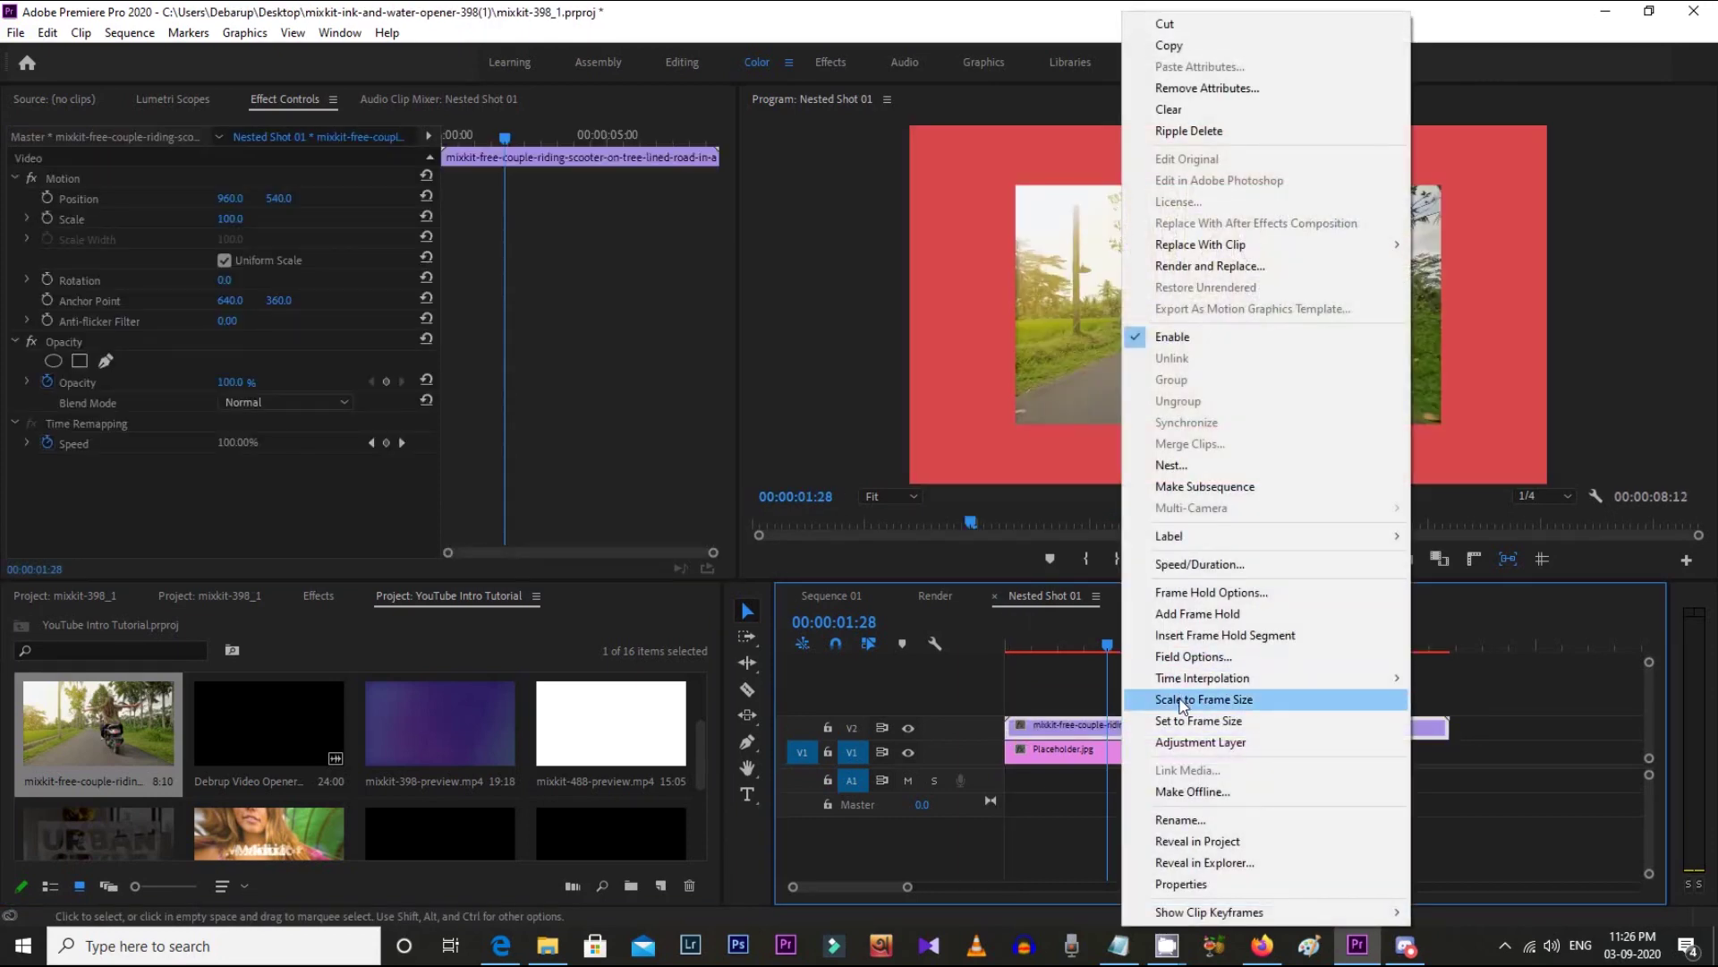
pyautogui.click(1181, 699)
pyautogui.moveTo(1448, 726); pyautogui.dragTo(1232, 751)
pyautogui.press('Delete')
# - Scrub and play the Render sequence to preview the new shot
pyautogui.click(934, 596)
pyautogui.moveTo(1031, 635)
pyautogui.mouseDown()
pyautogui.moveTo(1045, 634)
pyautogui.moveTo(1006, 635)
pyautogui.mouseUp()
pyautogui.click(1228, 559)
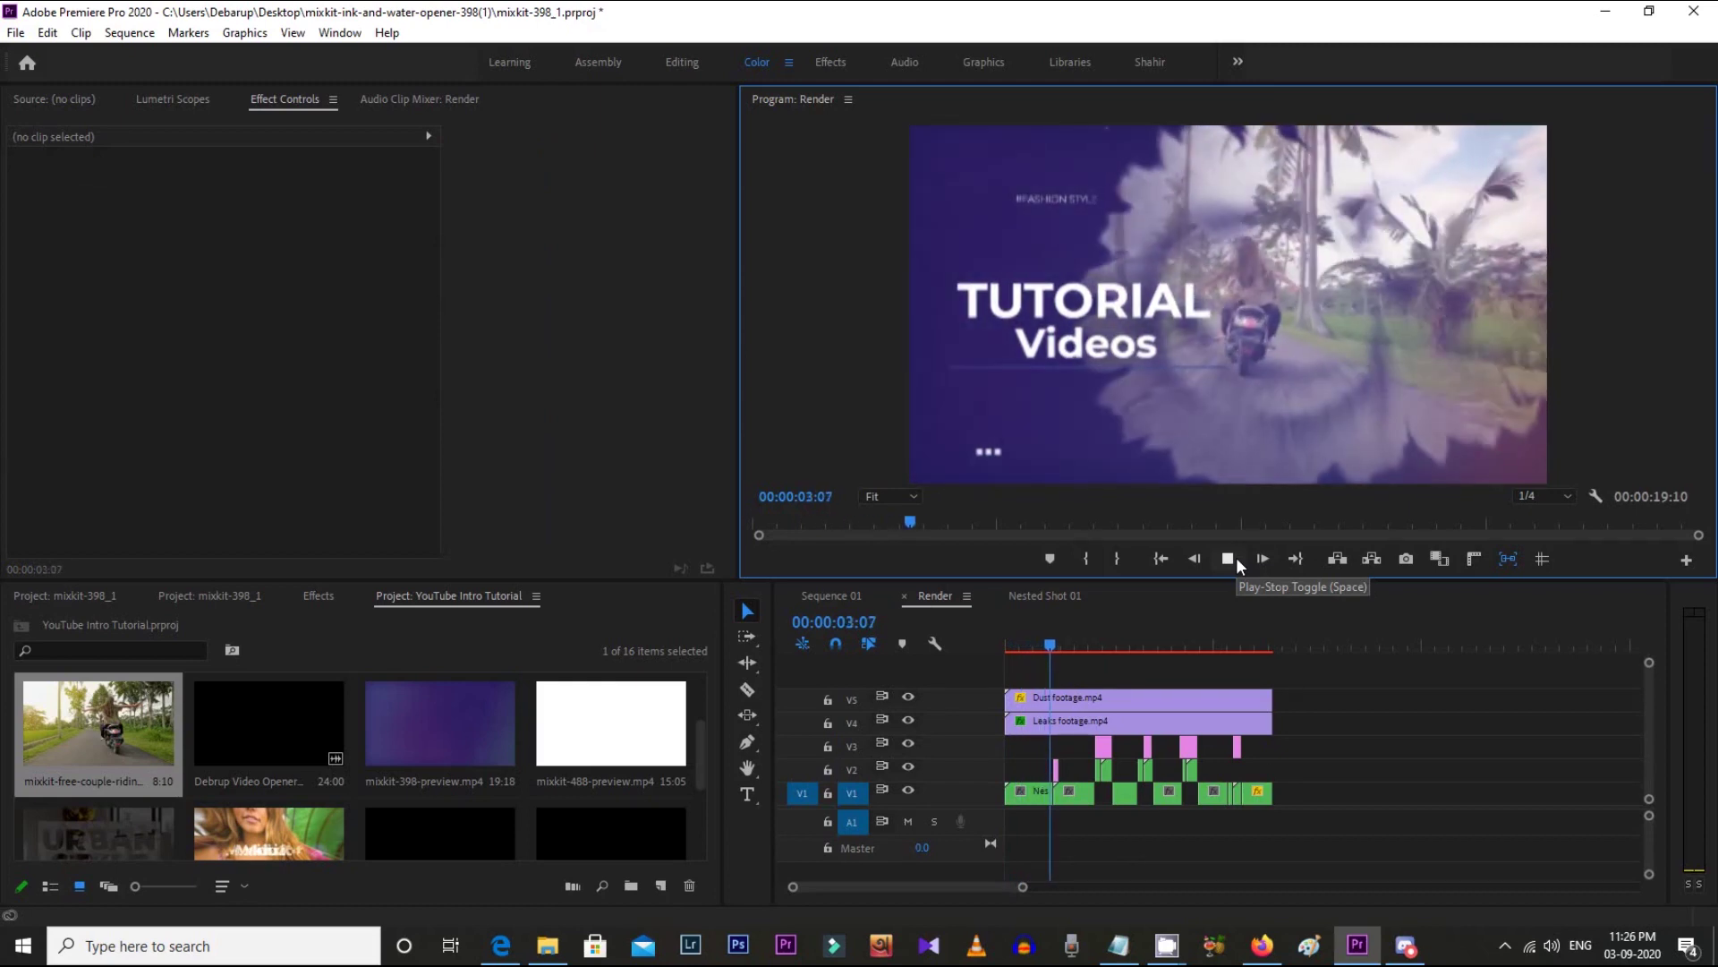
pyautogui.click(1237, 556)
pyautogui.click(209, 595)
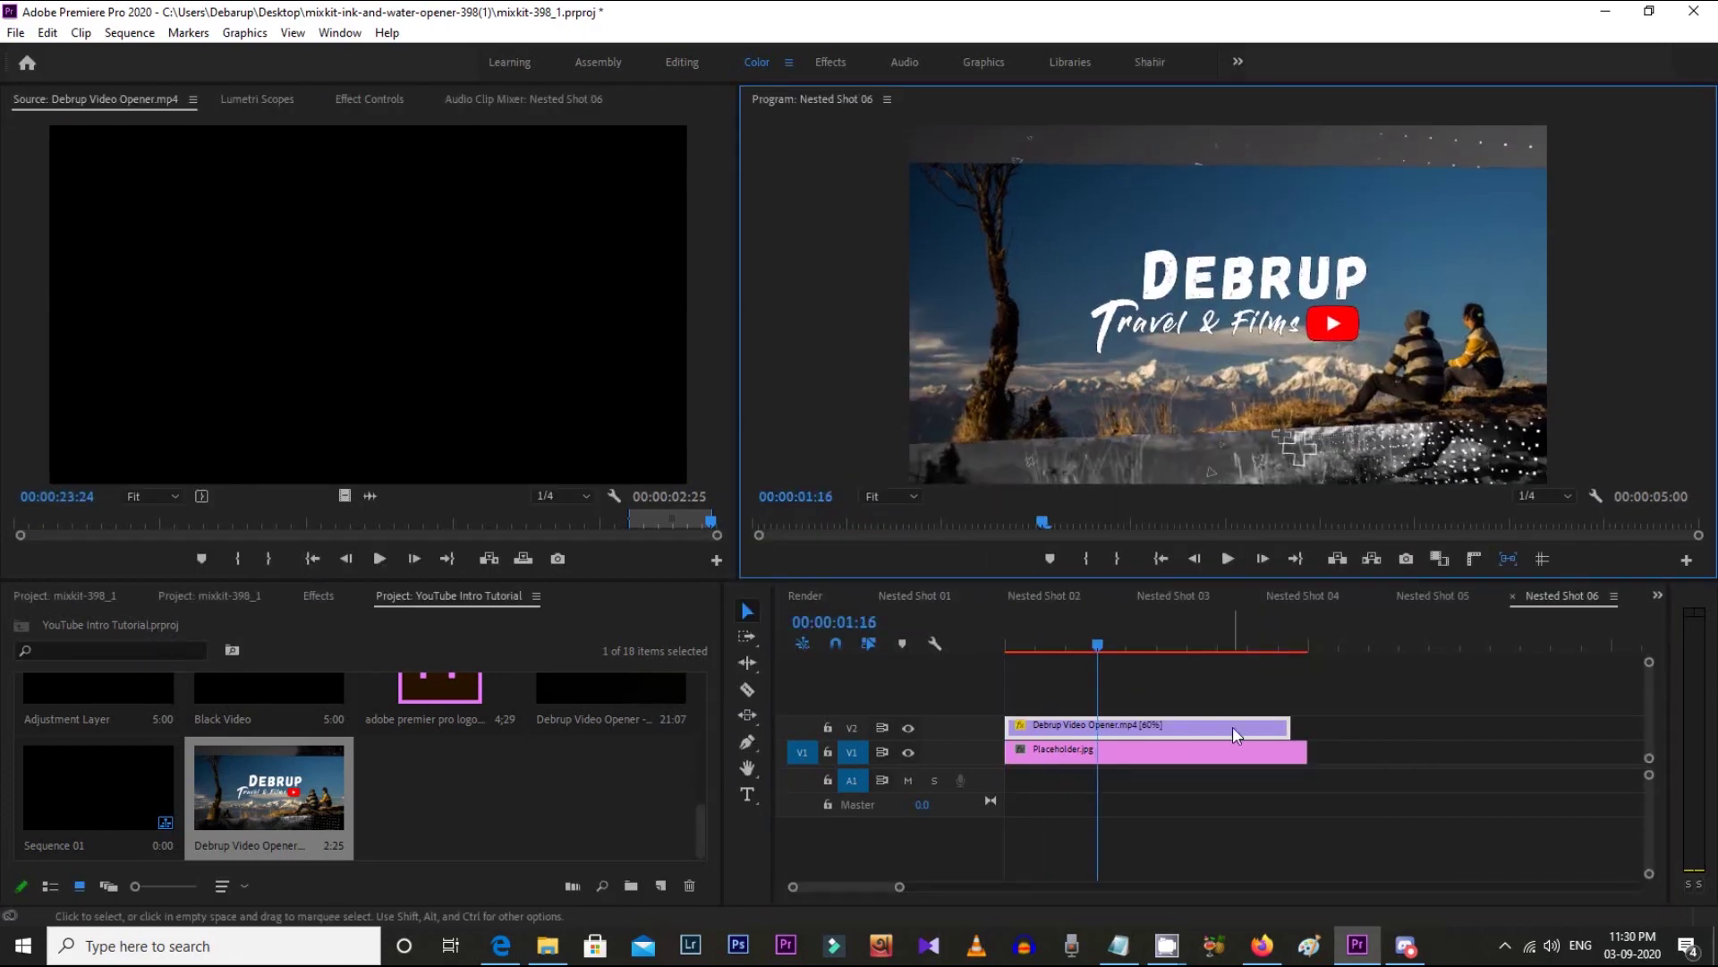
# - Set the logo video to 37% speed, close the nested shot and play the Render sequence
pyautogui.rightClick(1108, 714)
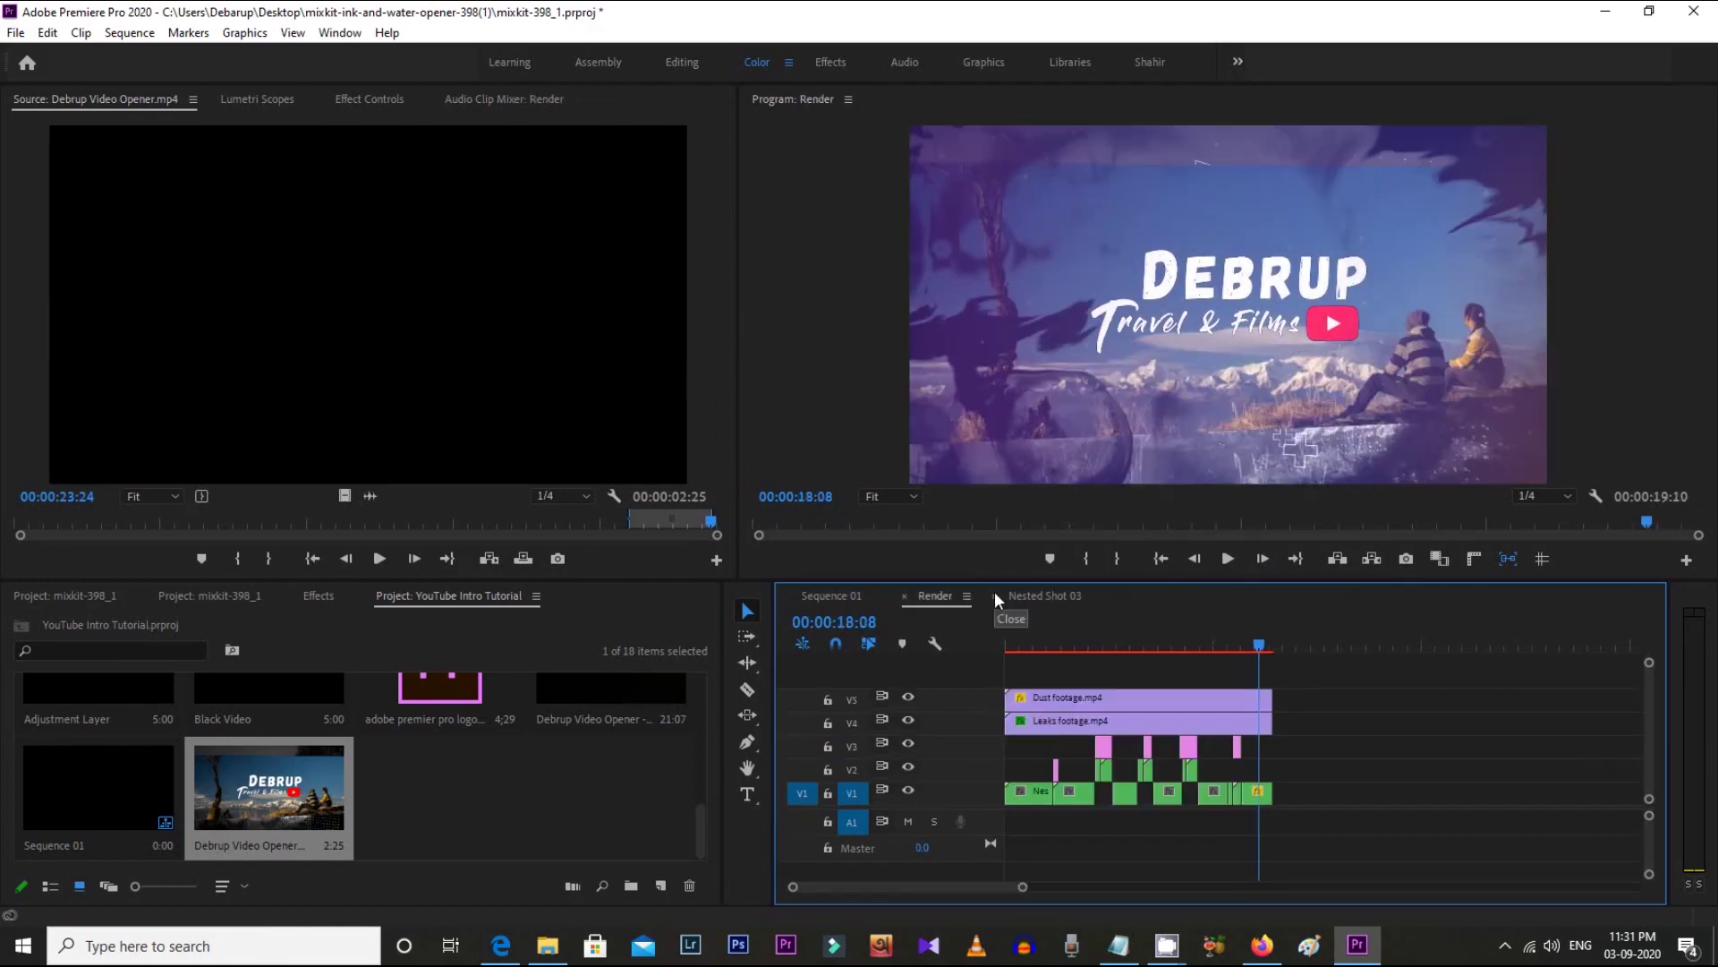
pyautogui.click(995, 597)
pyautogui.moveTo(1077, 640); pyautogui.dragTo(1280, 648)
pyautogui.click(1228, 559)
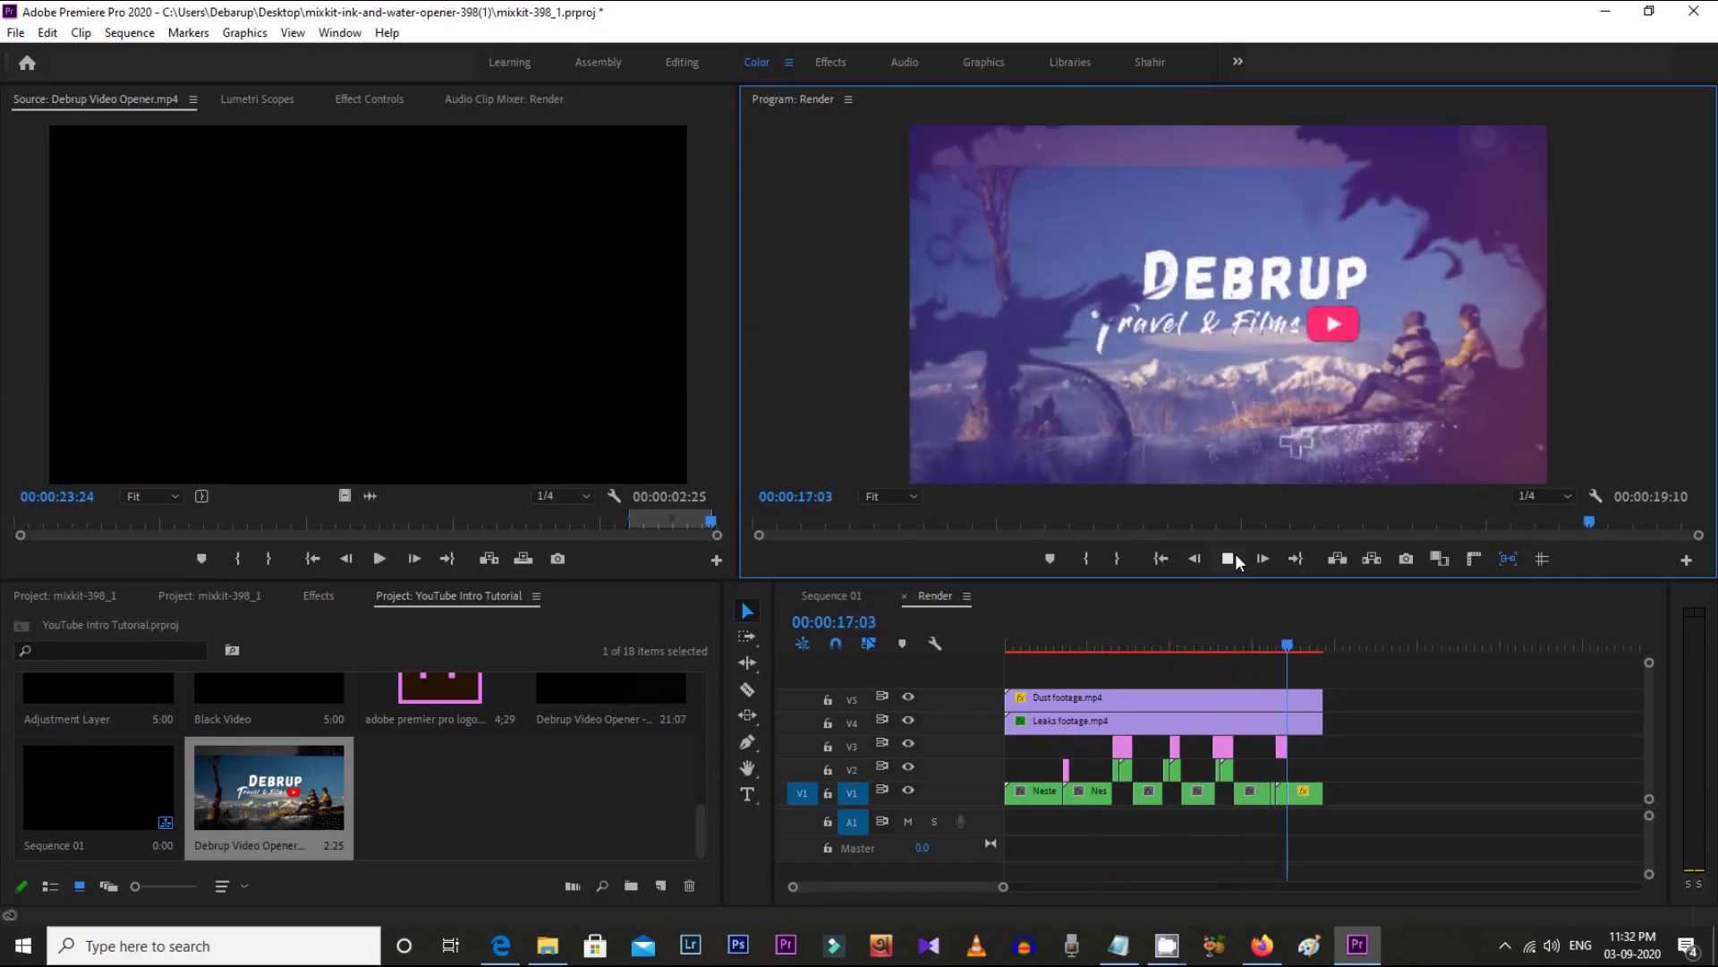
# - Stop playback and park the Render playhead on the TUTORIAL Videos title at 00:00:01:23
pyautogui.click(1236, 557)
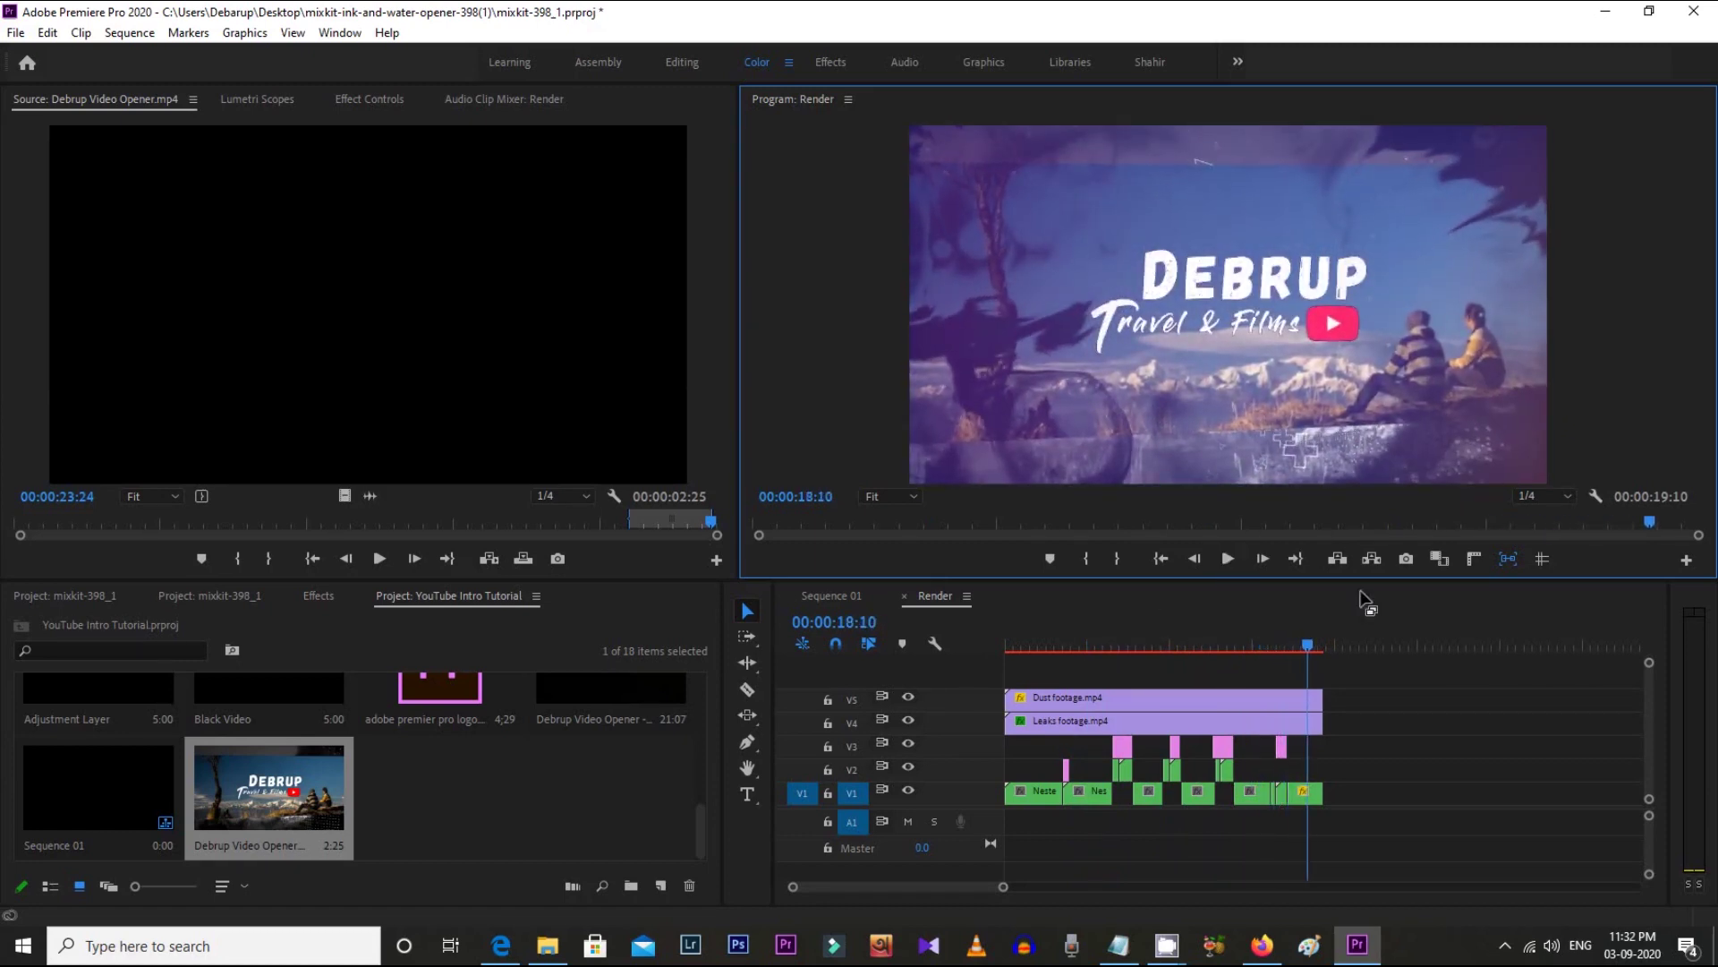
pyautogui.moveTo(1303, 649); pyautogui.dragTo(1035, 658)
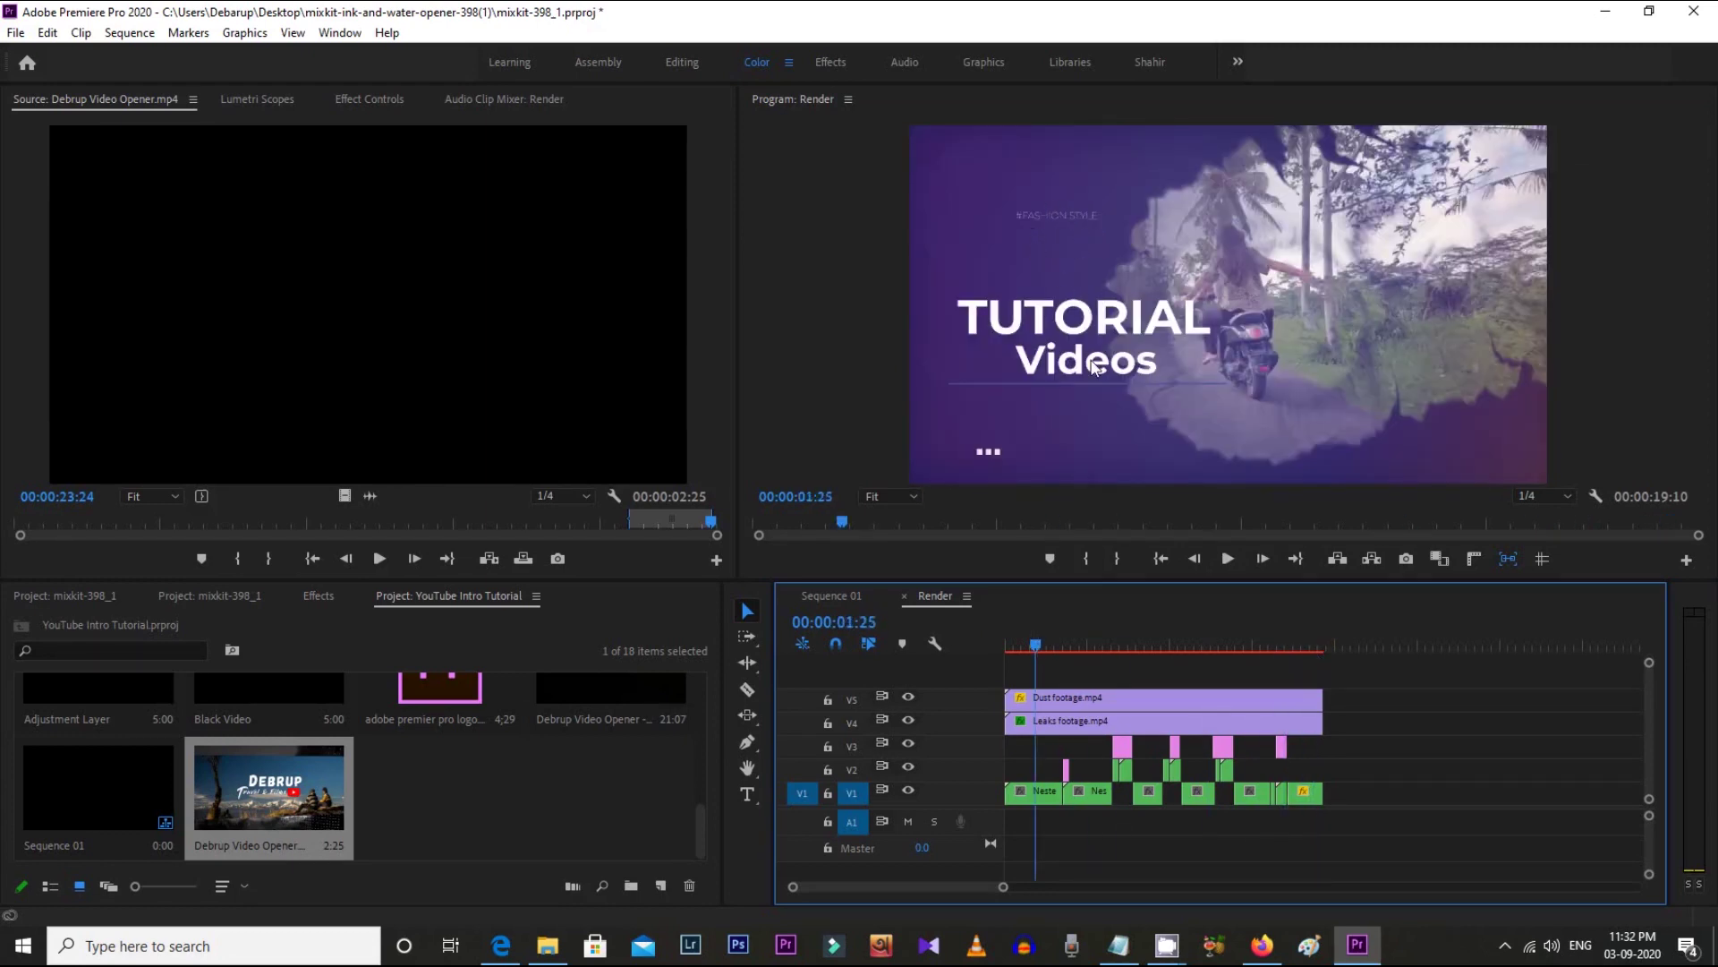
pyautogui.moveTo(1035, 646); pyautogui.dragTo(1083, 642)
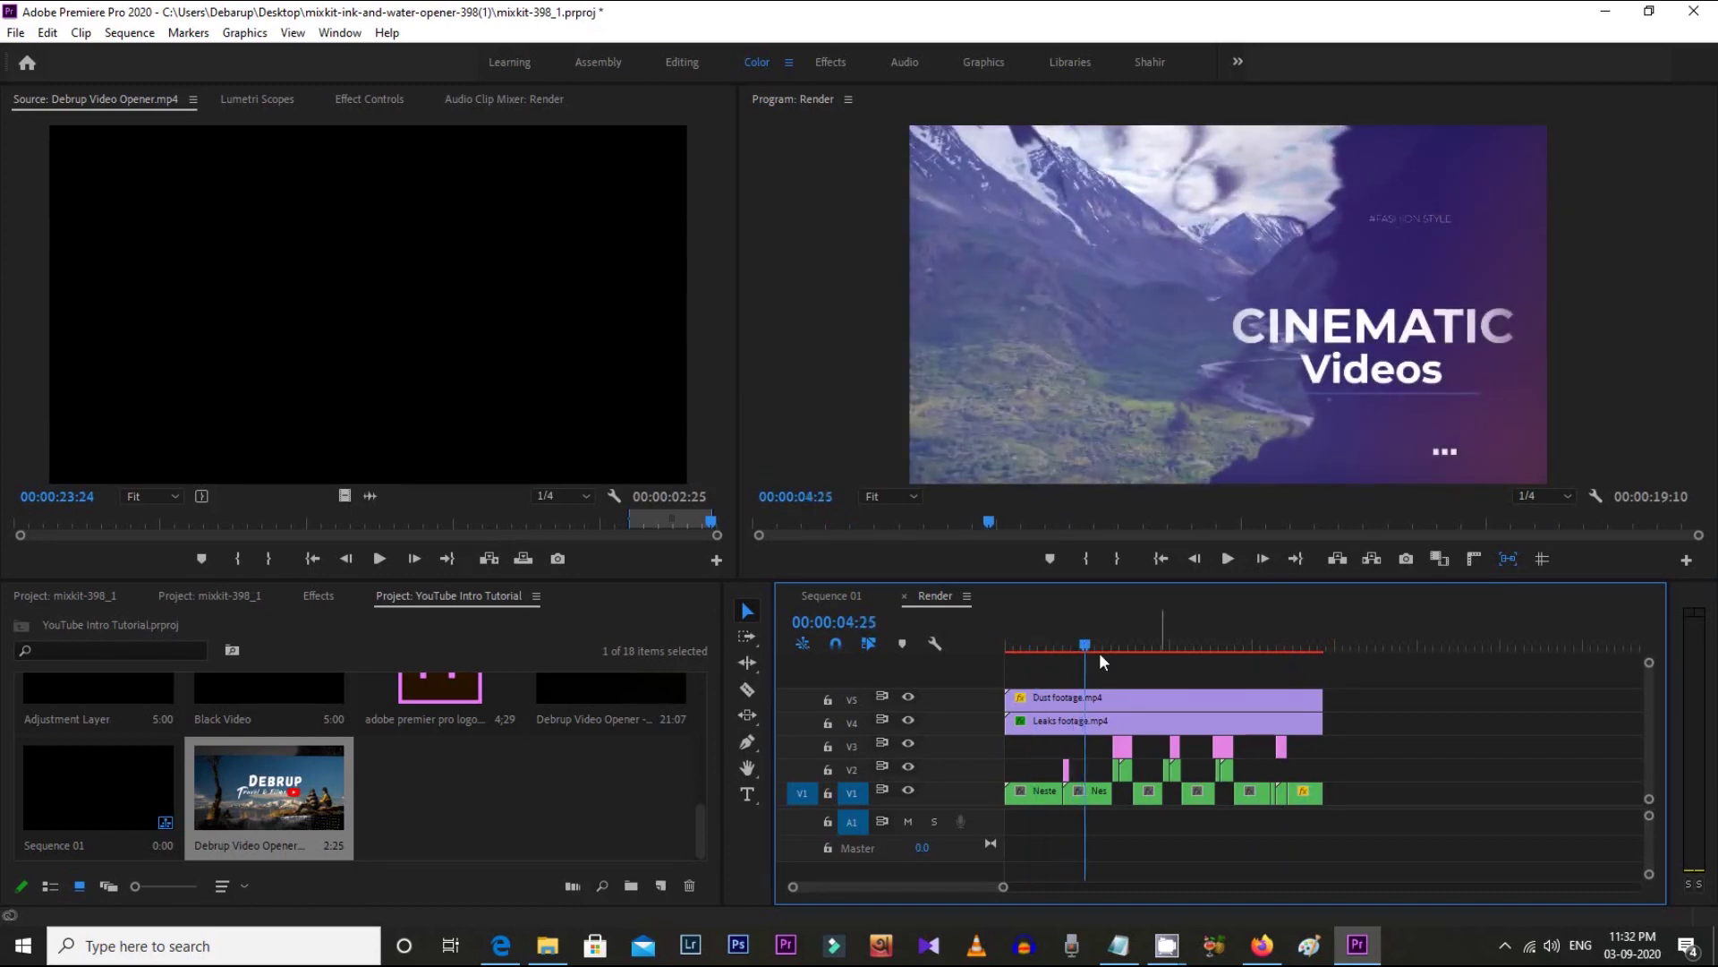
pyautogui.click(1035, 642)
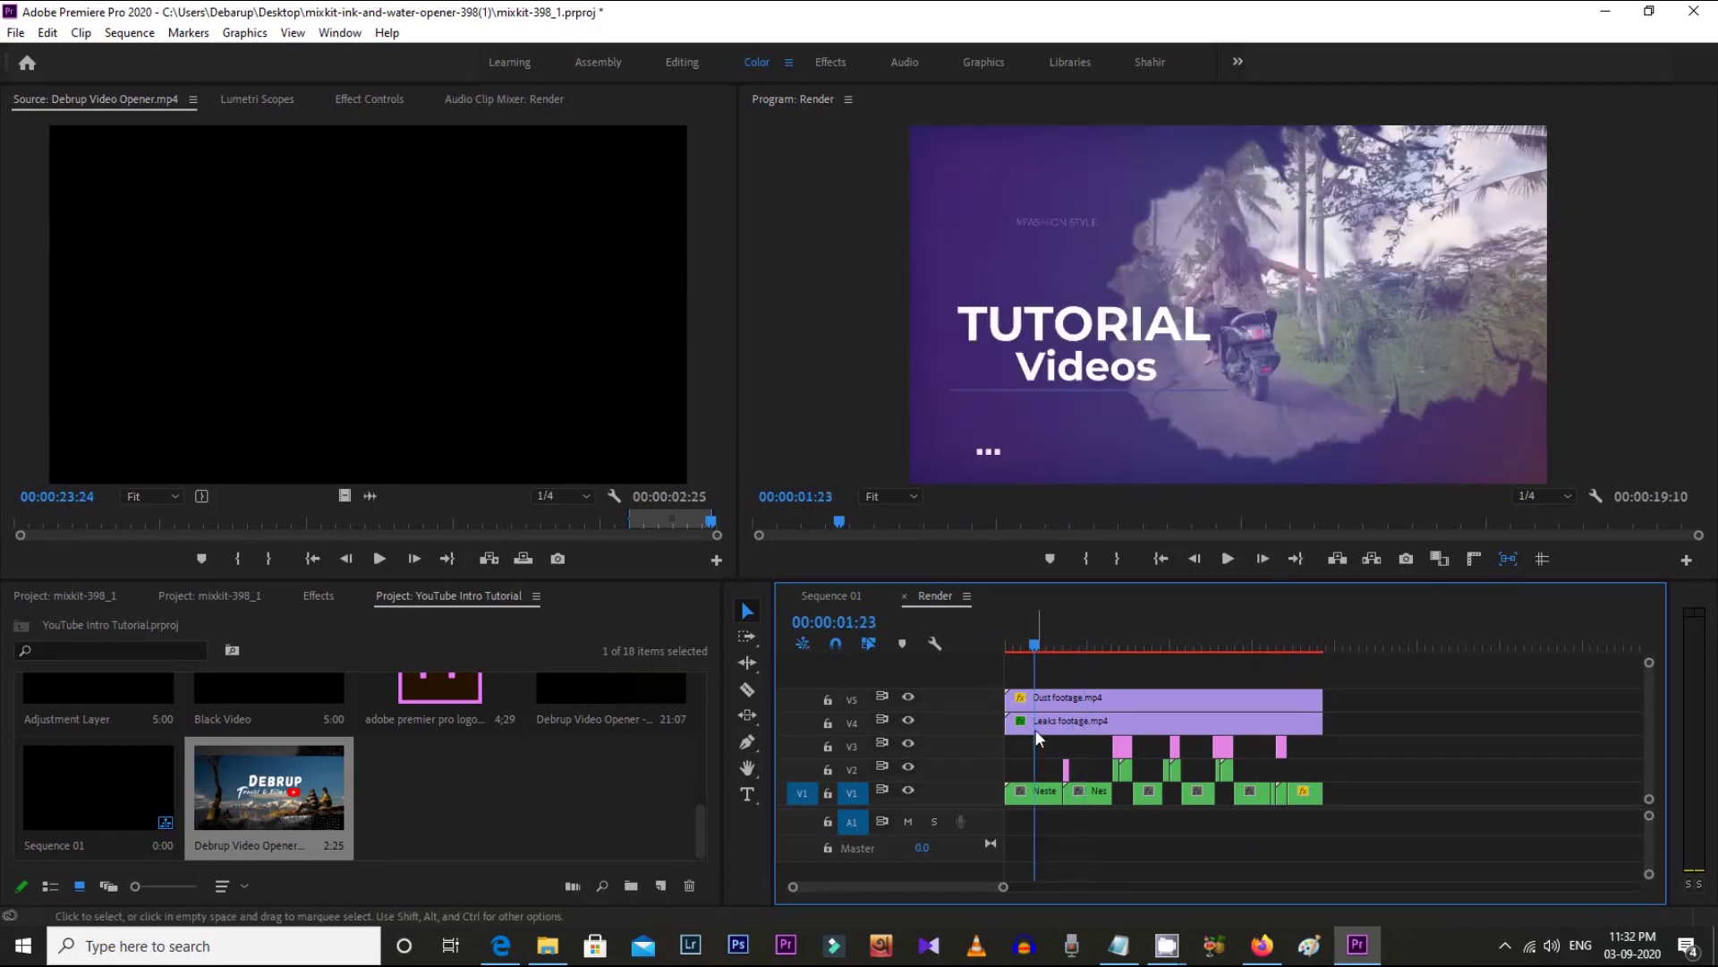
# - Inspect the Scene 01 and Title Seq 01 nested sequences, then return to the Render sequence
pyautogui.doubleClick(1038, 793)
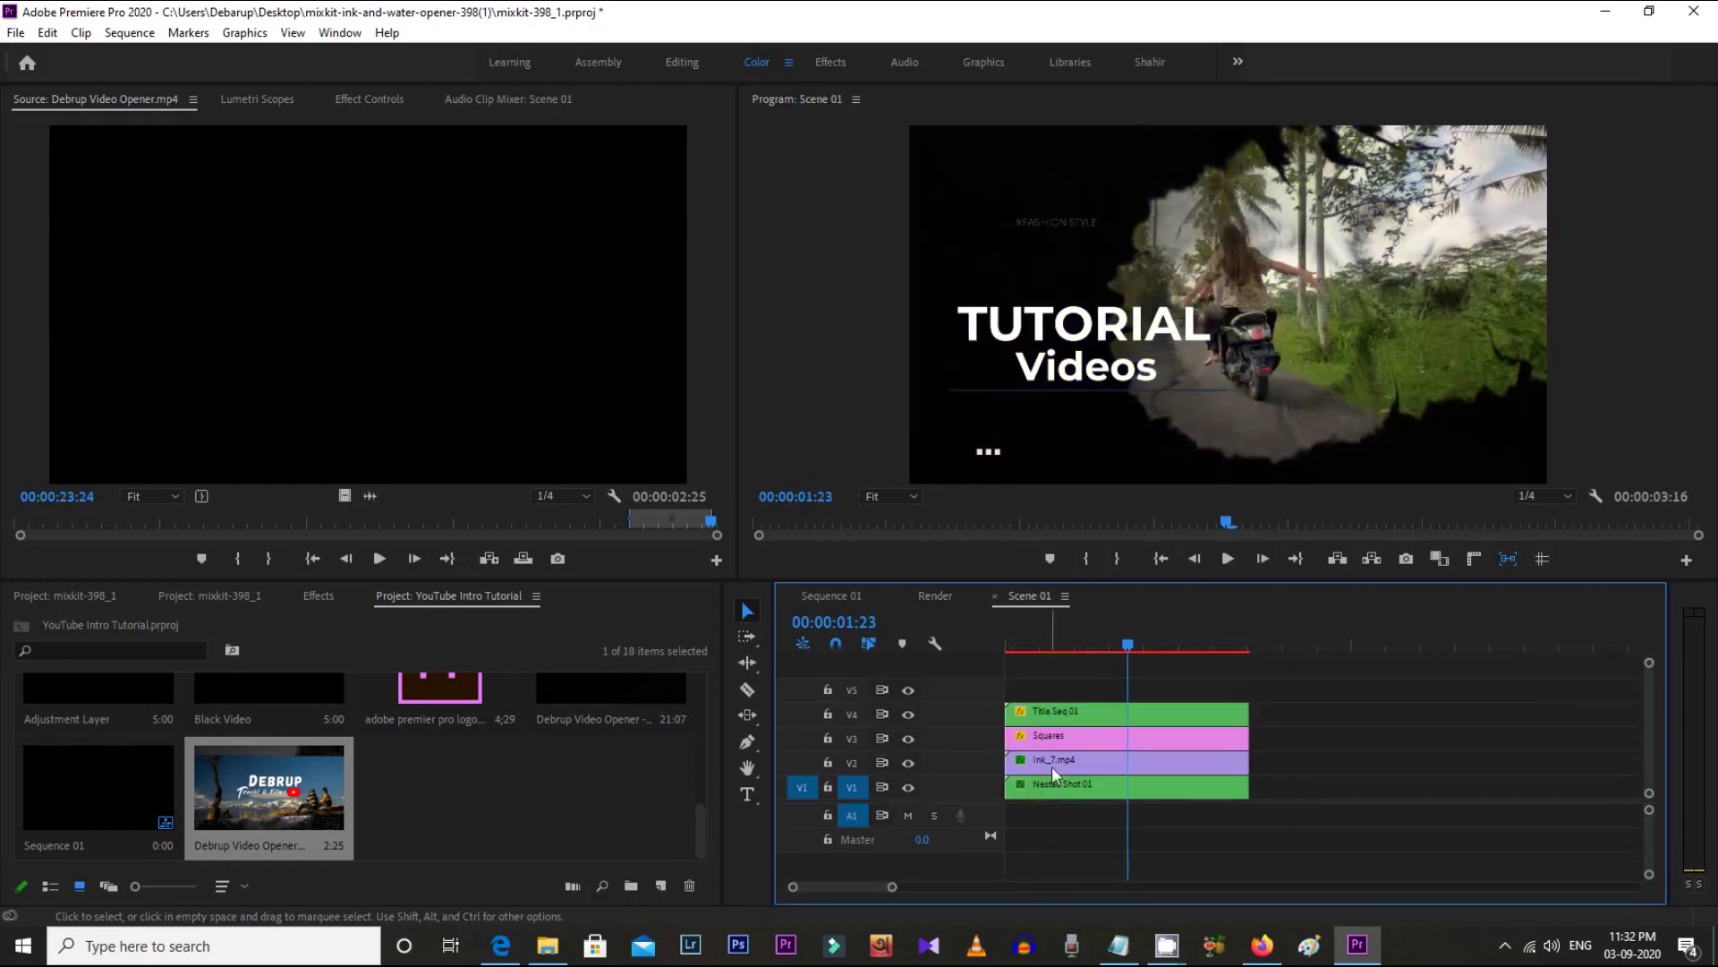
pyautogui.doubleClick(1069, 712)
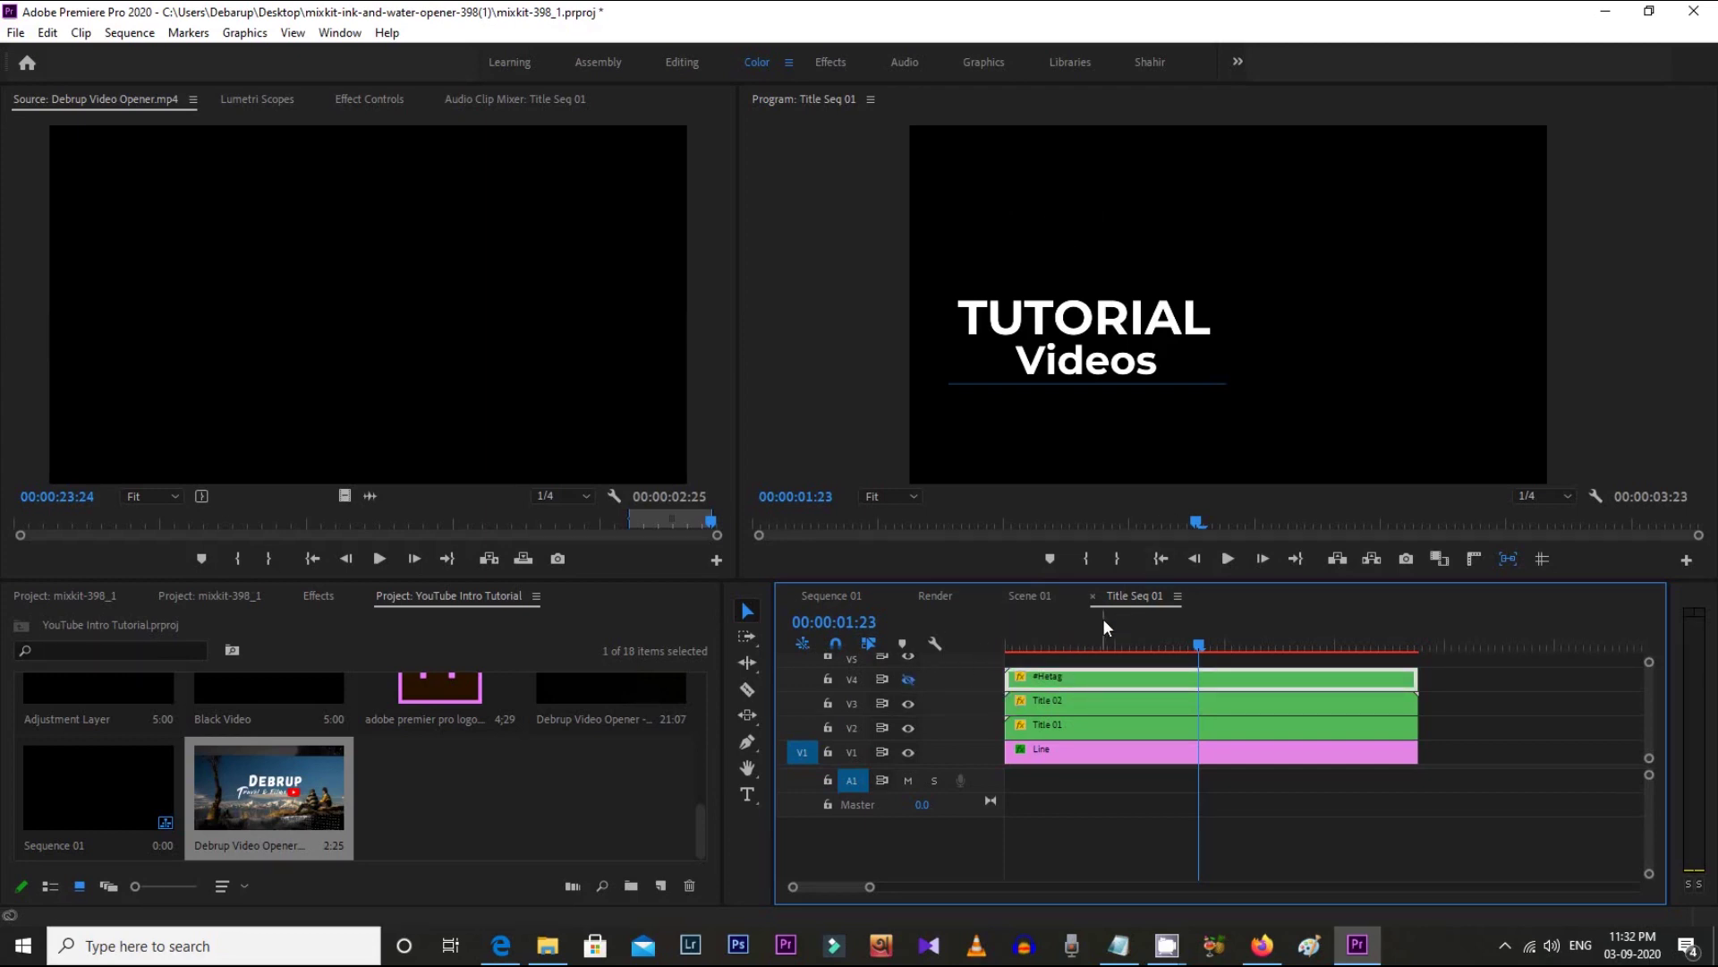
pyautogui.click(1092, 595)
pyautogui.click(995, 595)
# - Hide the V4 Leaks footage.mp4 layer to remove the purple light-leak overlay
pyautogui.moveTo(1101, 643); pyautogui.dragTo(1036, 667)
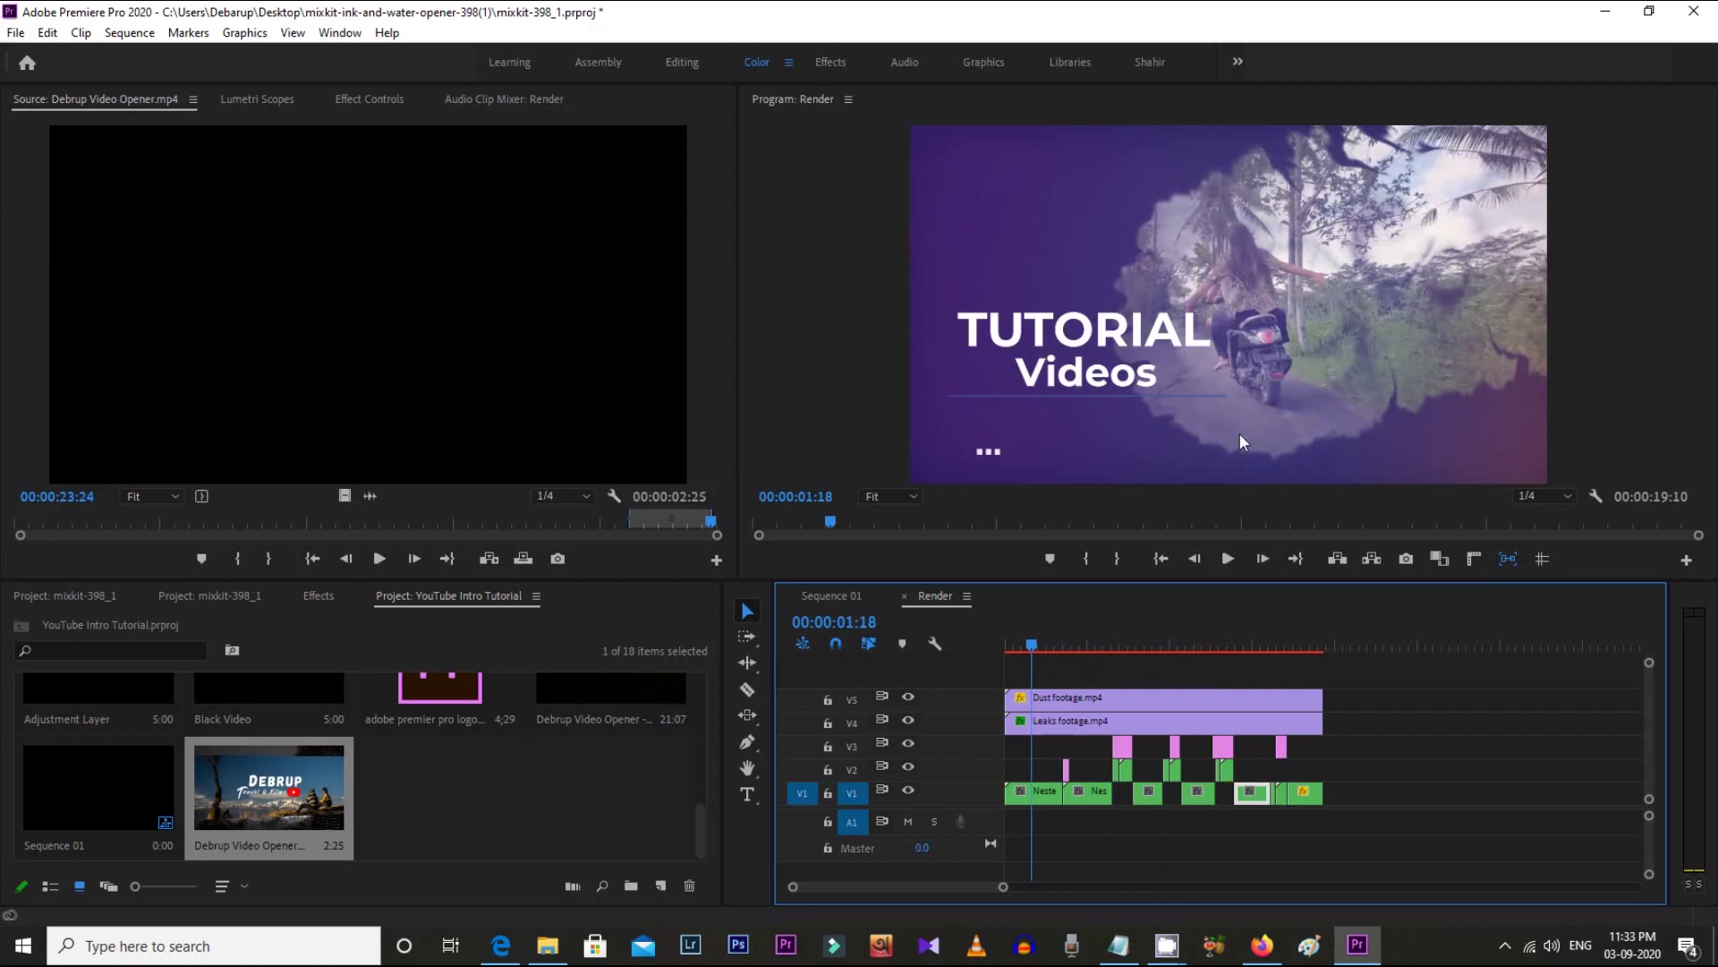
pyautogui.moveTo(1112, 638); pyautogui.dragTo(1262, 619)
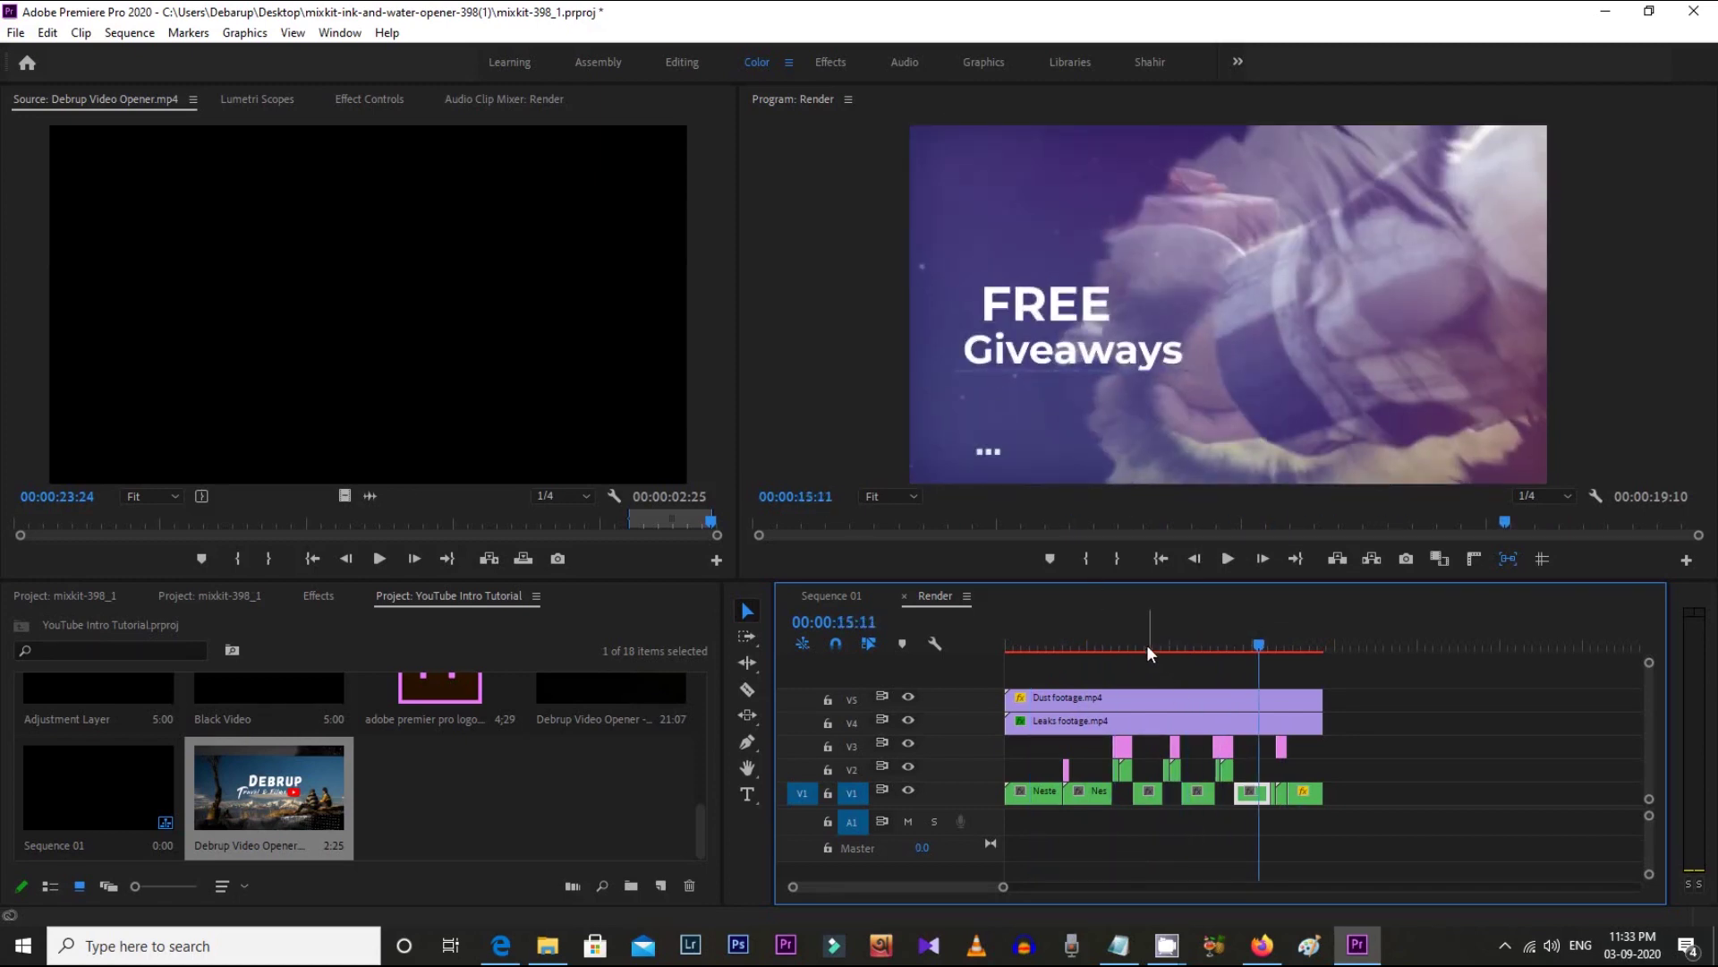
pyautogui.moveTo(1269, 632); pyautogui.dragTo(1302, 619)
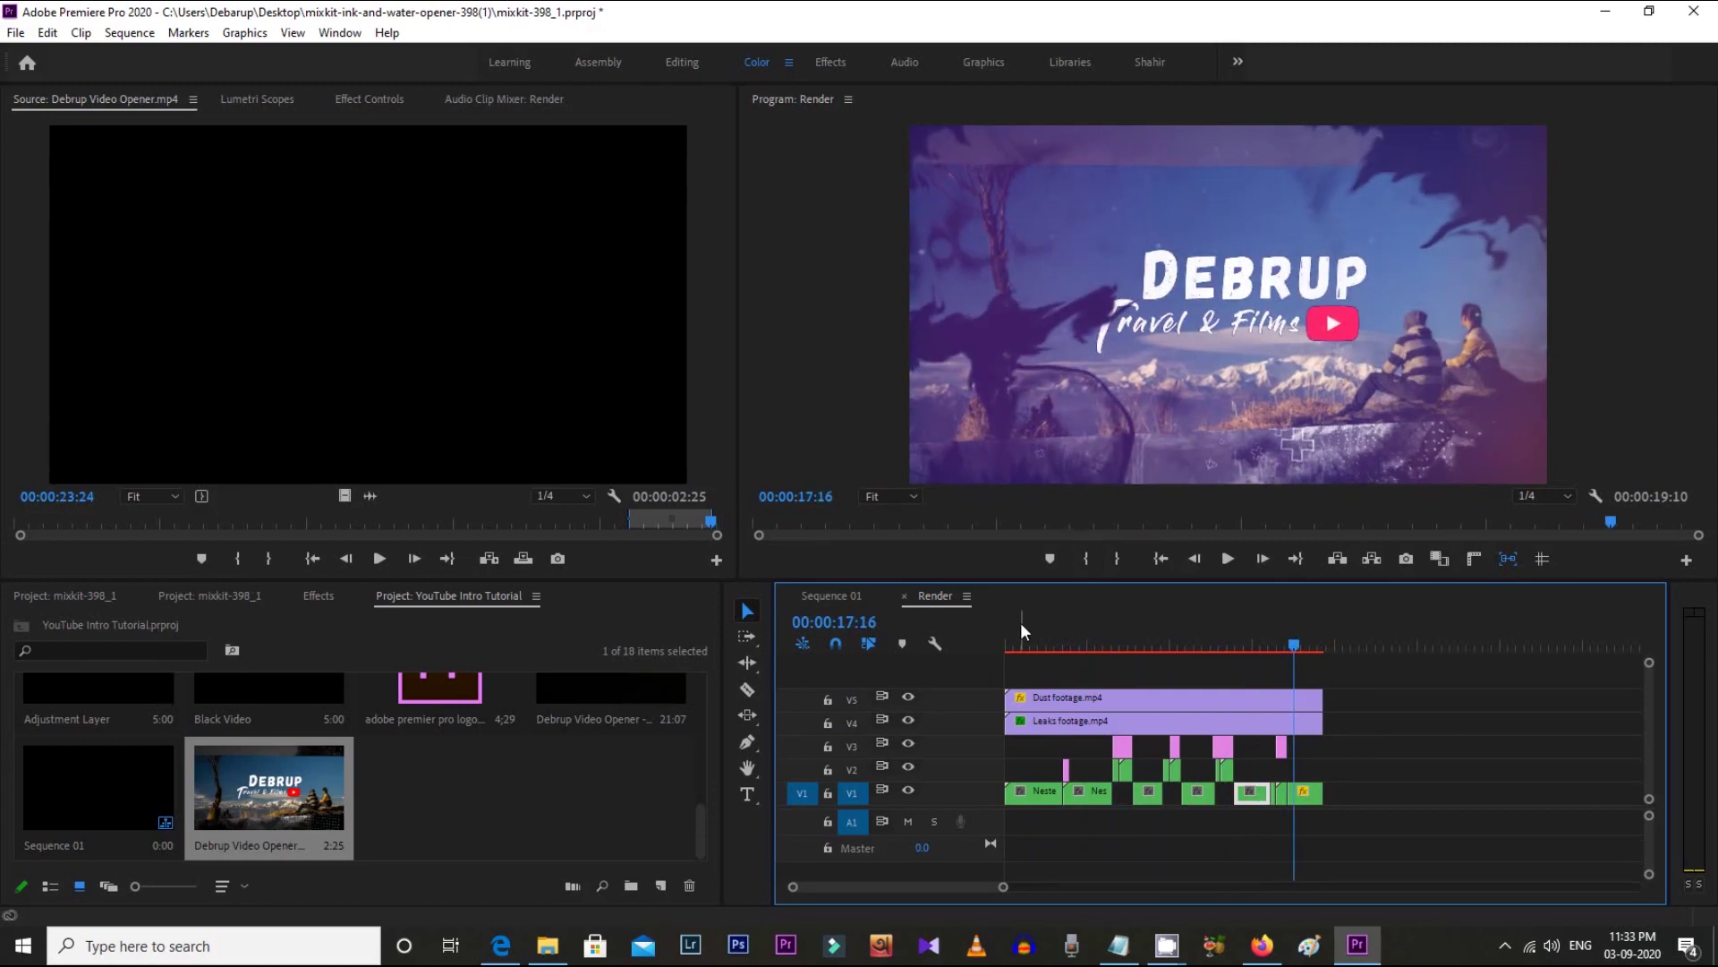
pyautogui.click(1021, 726)
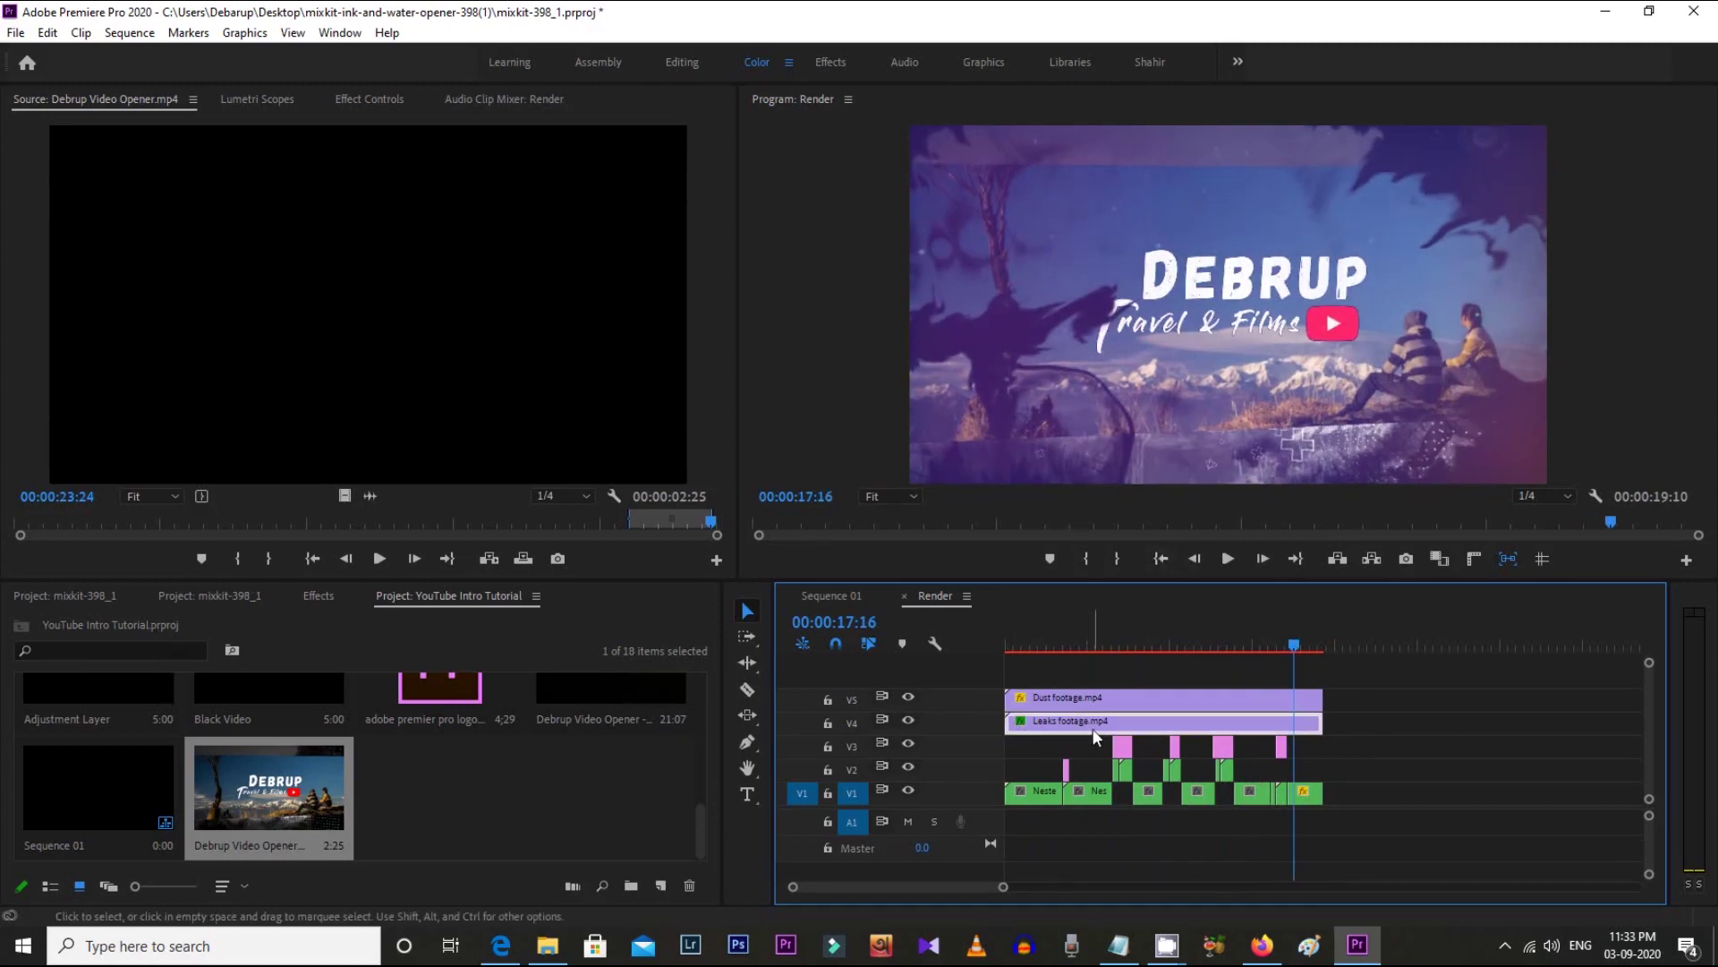
pyautogui.click(909, 720)
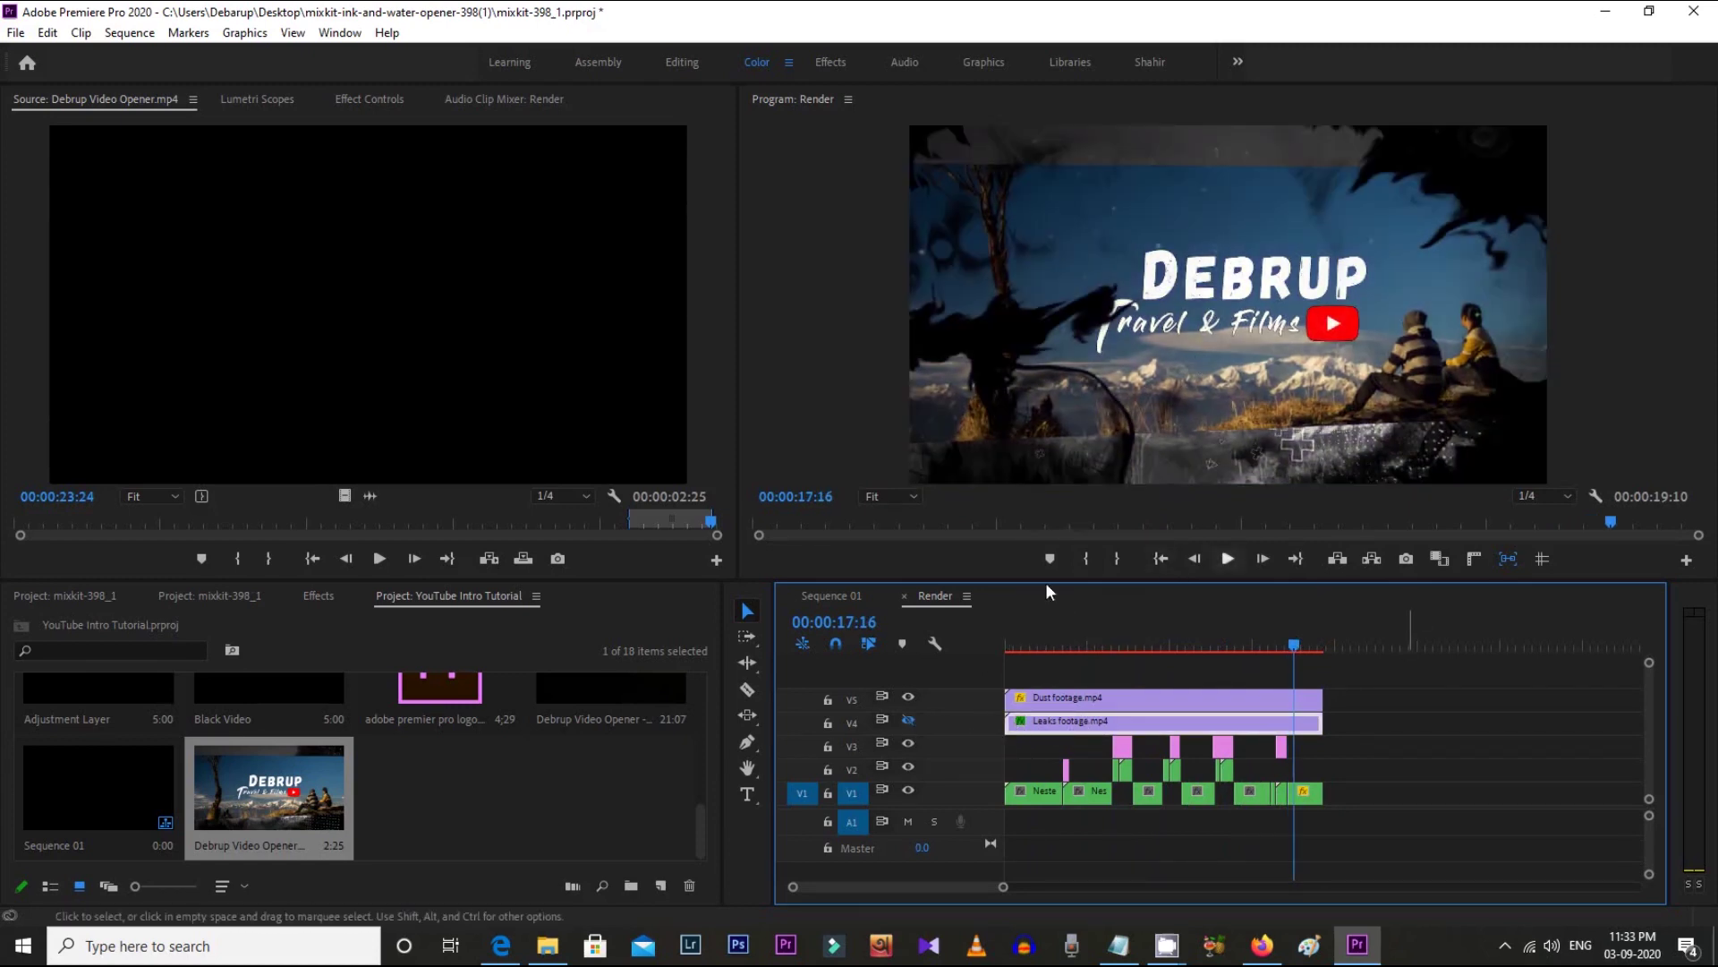
pyautogui.moveTo(1087, 645); pyautogui.dragTo(1007, 646)
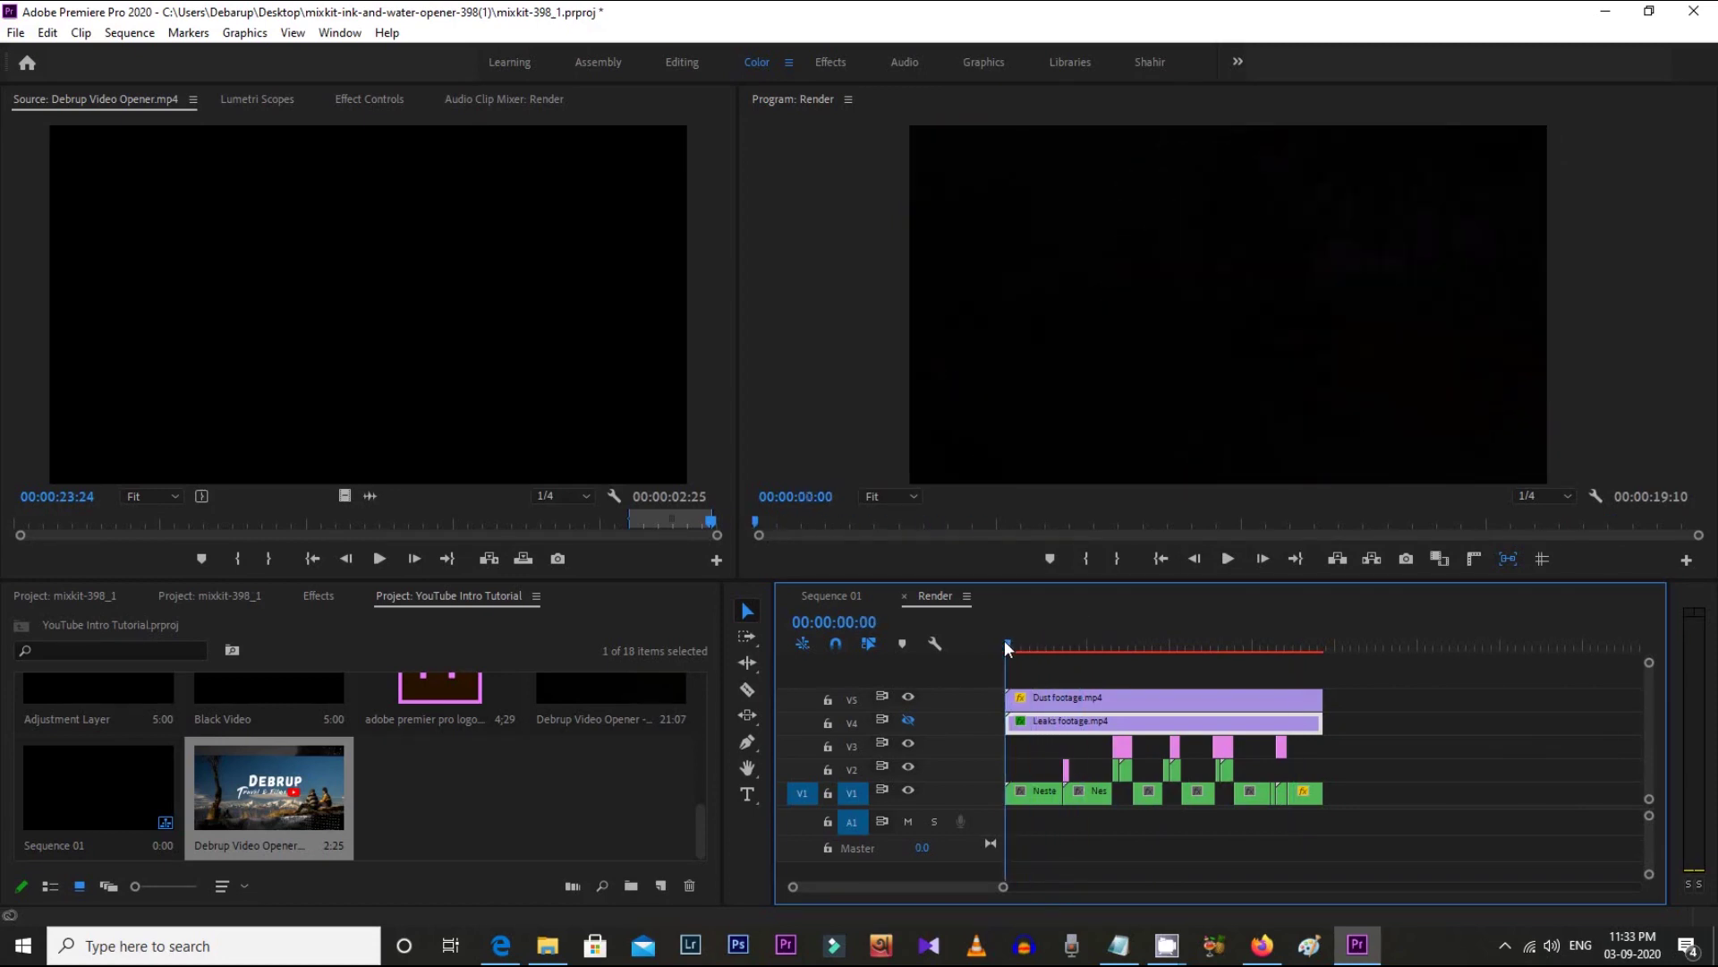
# - Play the Render preview and stop it on the GADGET Reviews title at 00:00:09:02
pyautogui.click(1226, 560)
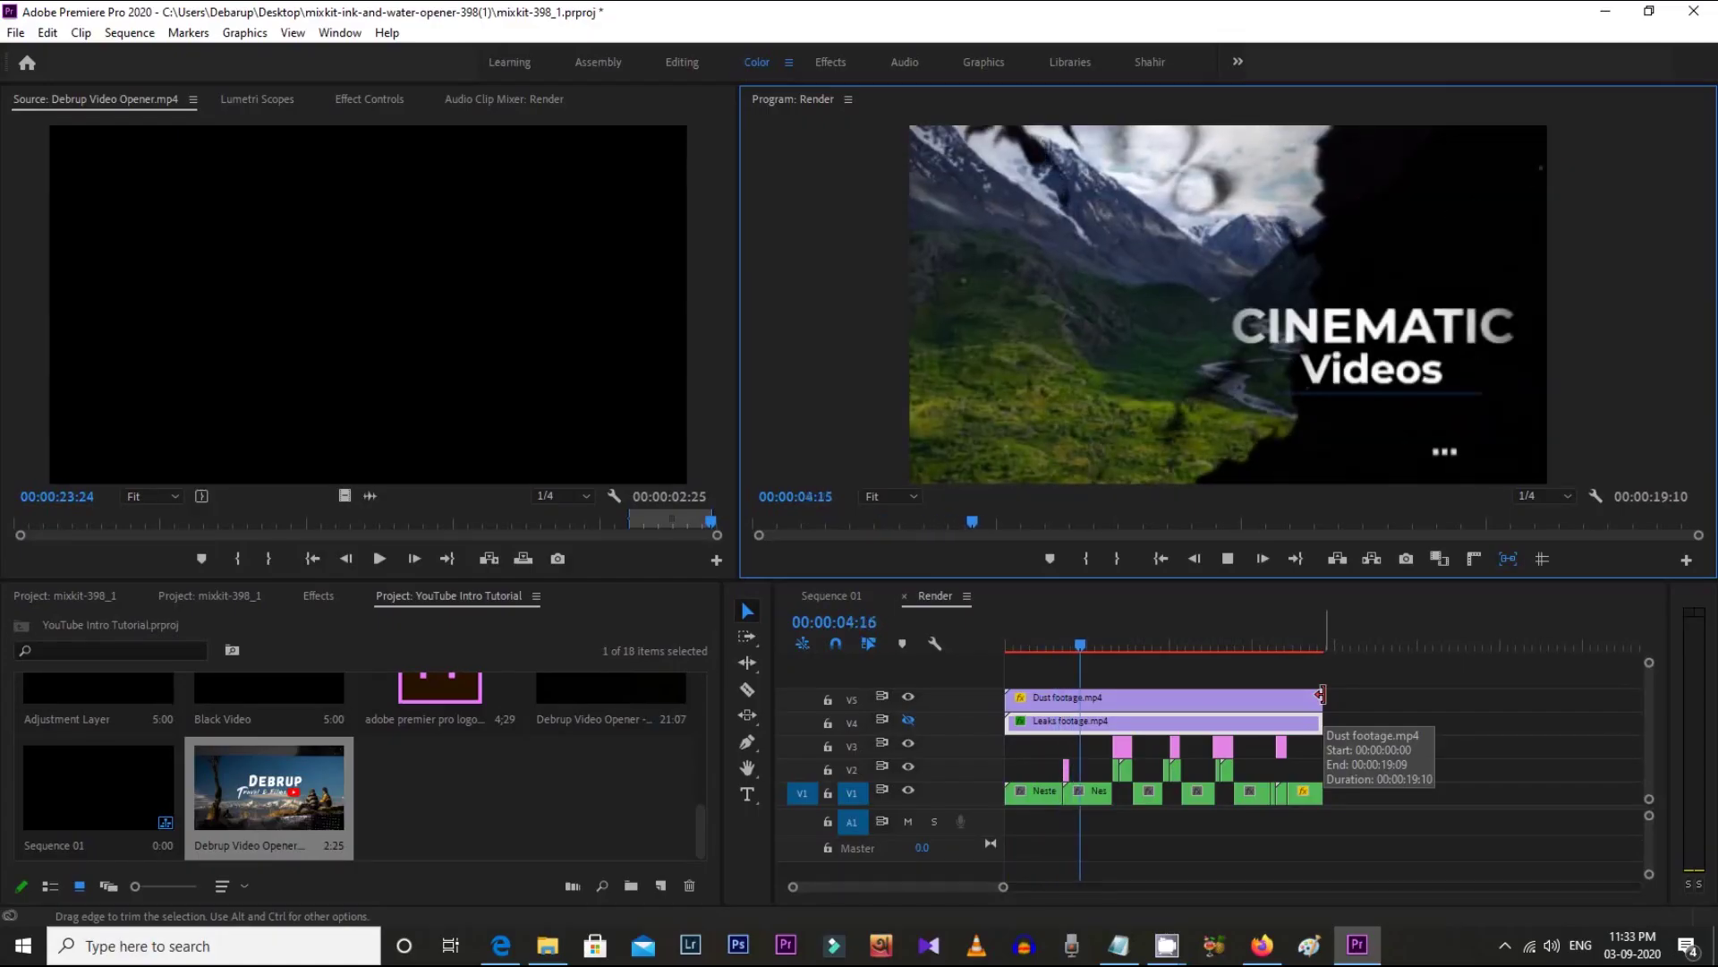
pyautogui.click(1231, 555)
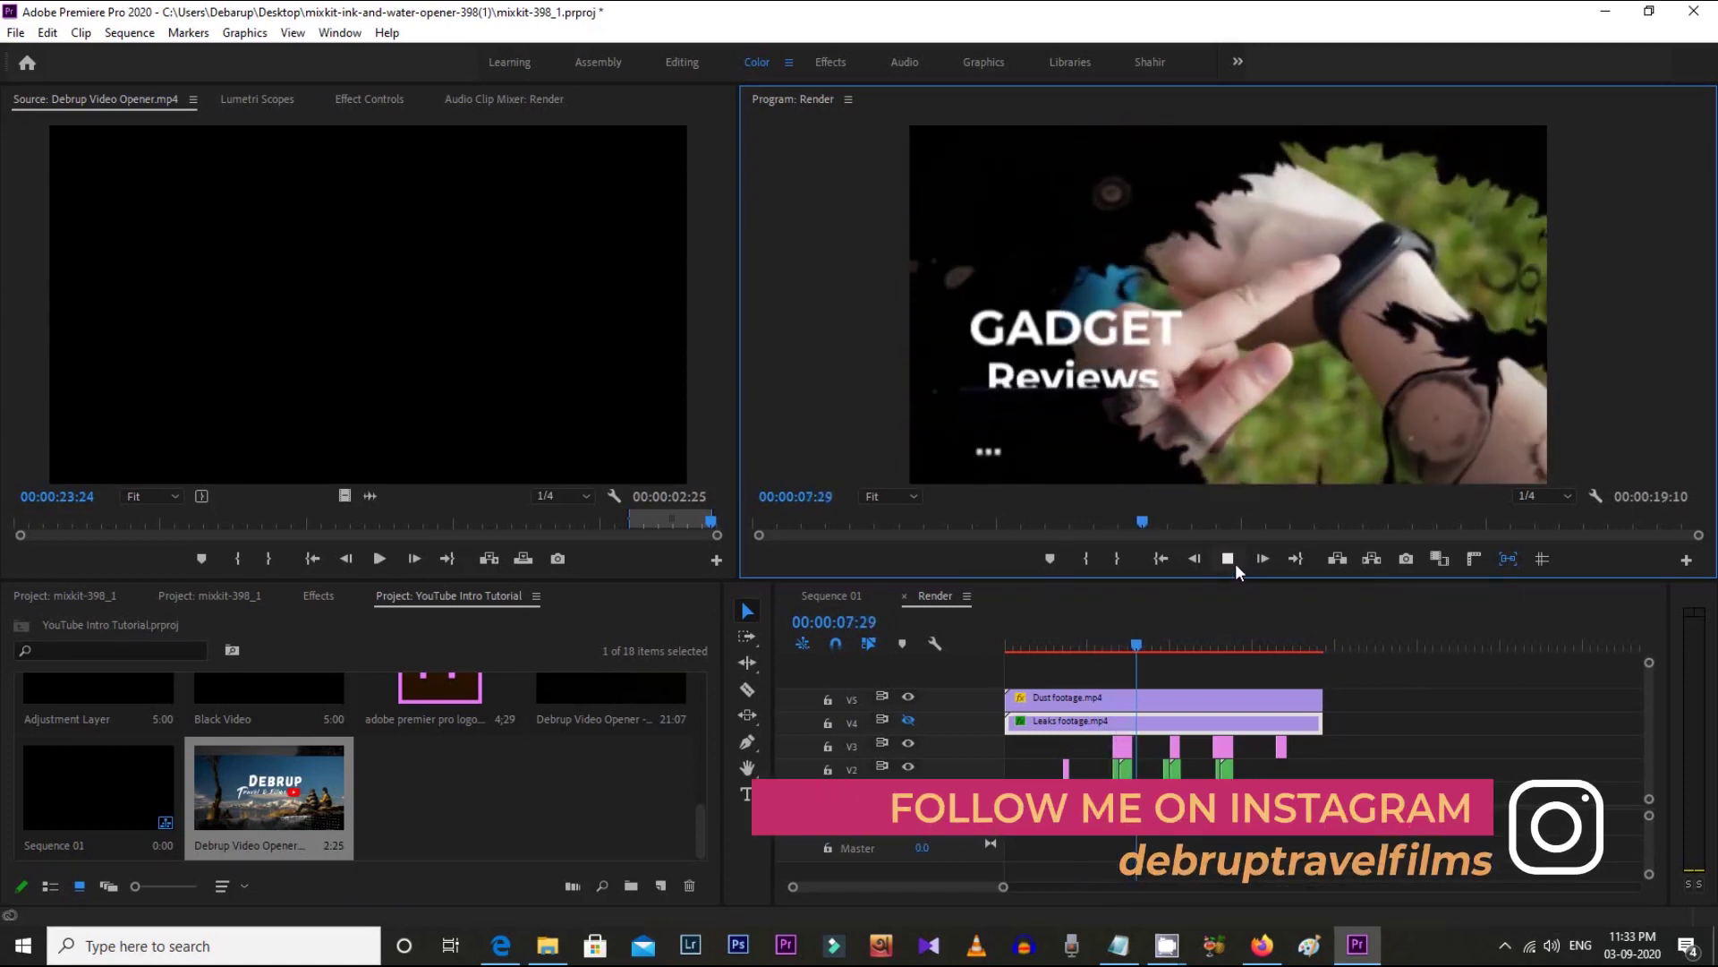
pyautogui.click(1233, 562)
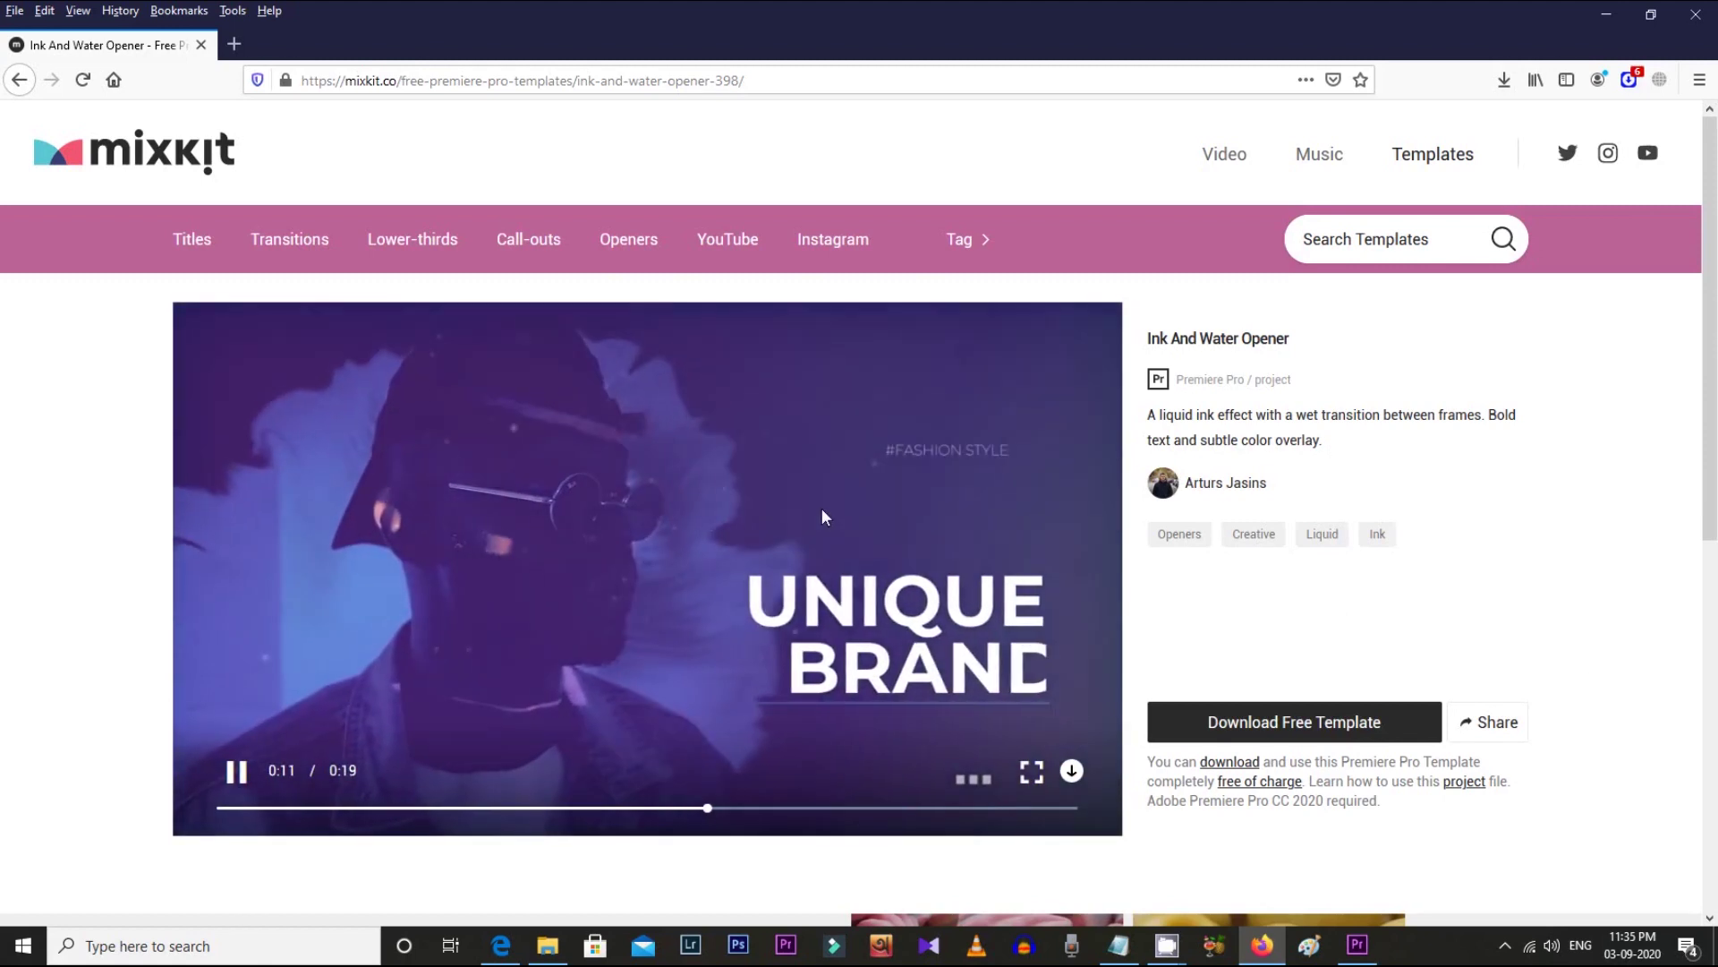
# - Open Mixkit's Openers gallery and scroll down to the Creative Modern and Floating Orbs templates
pyautogui.click(627, 240)
pyautogui.scroll(-3, 872, 658)
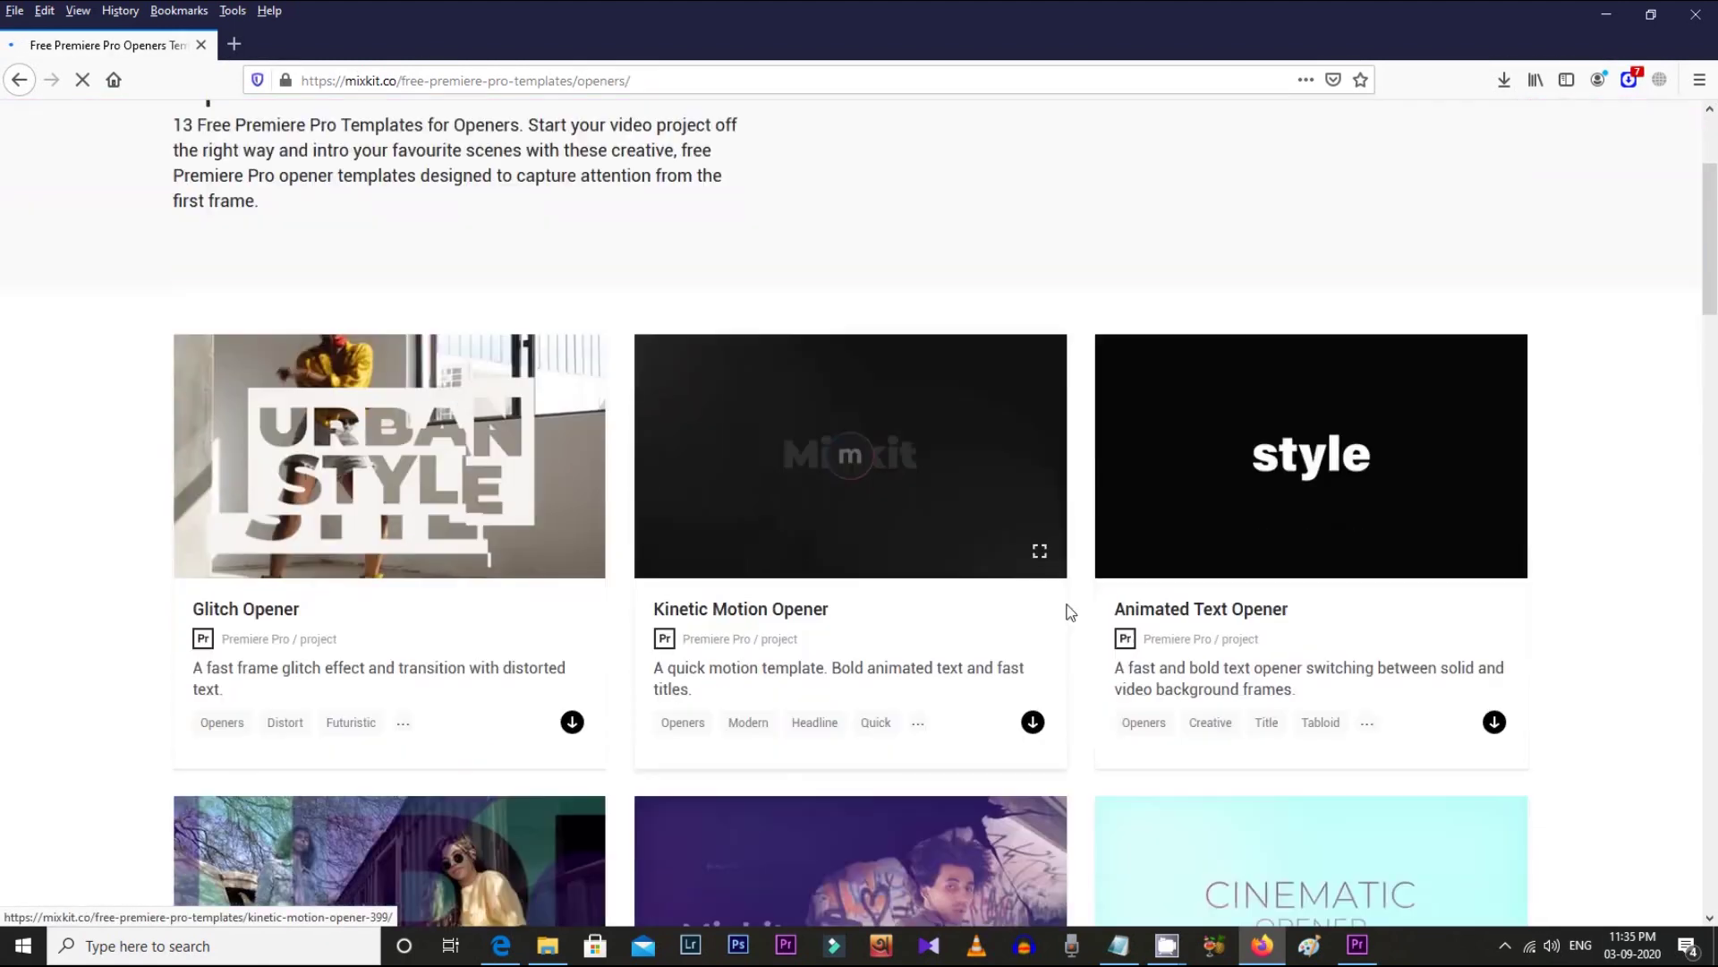
pyautogui.scroll(-4, 873, 658)
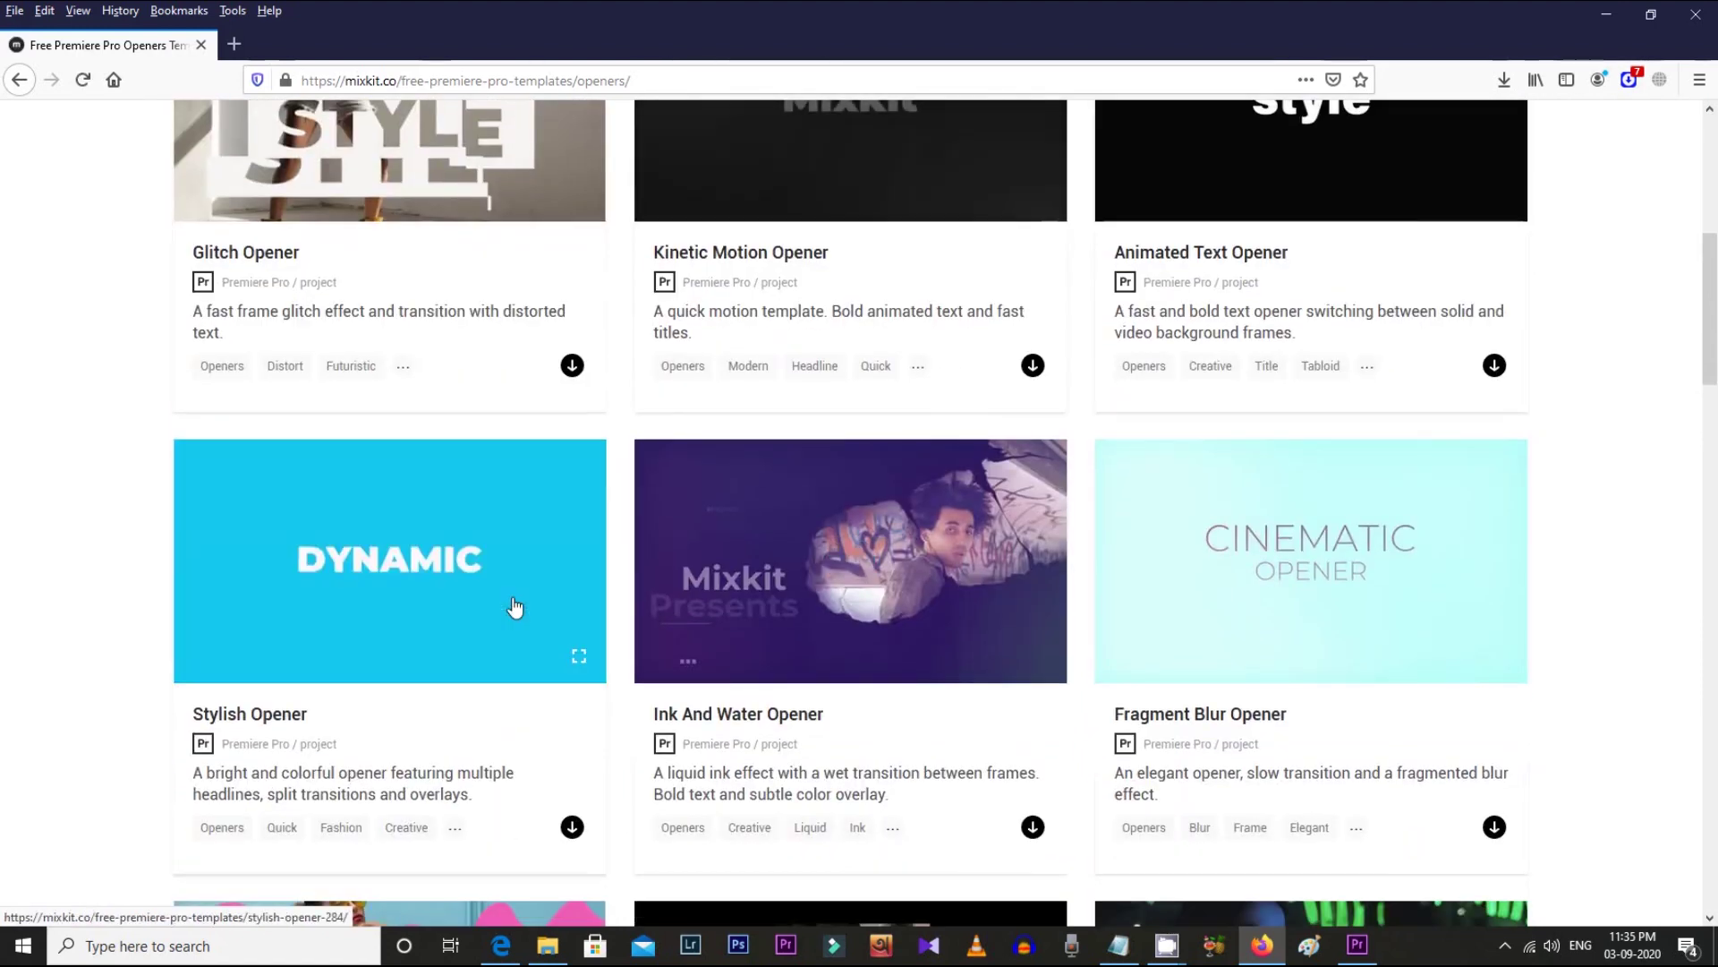
pyautogui.scroll(-3, 511, 603)
pyautogui.scroll(-3, 808, 587)
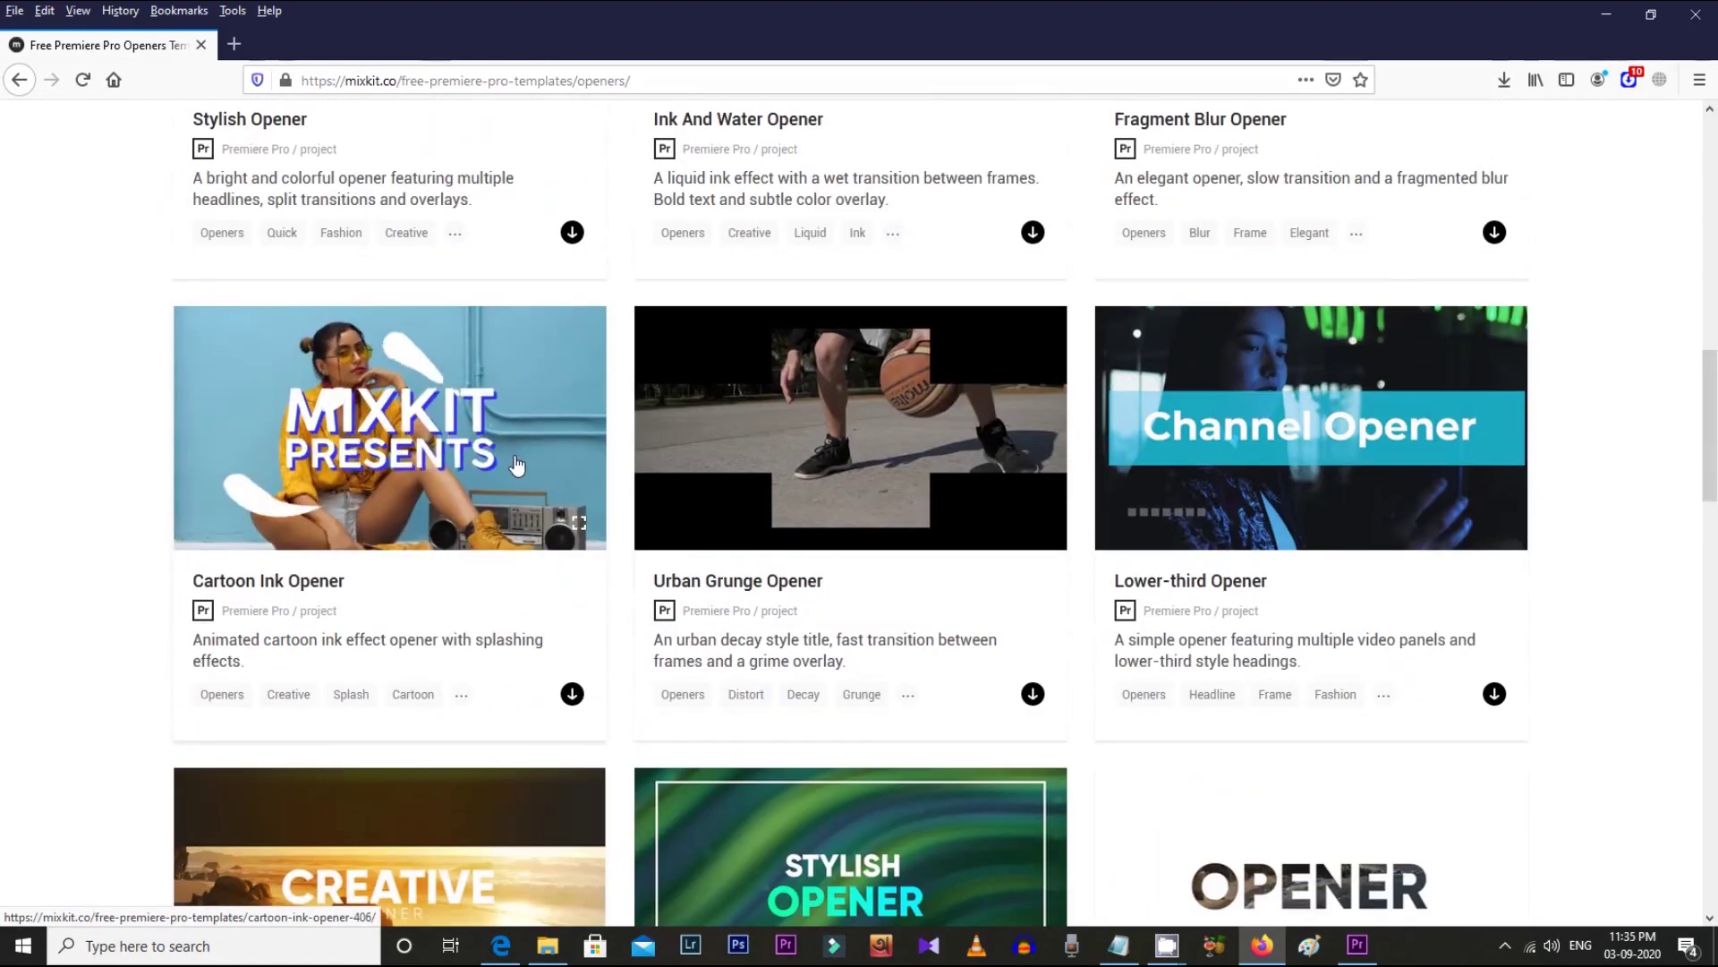
pyautogui.scroll(-4, 516, 464)
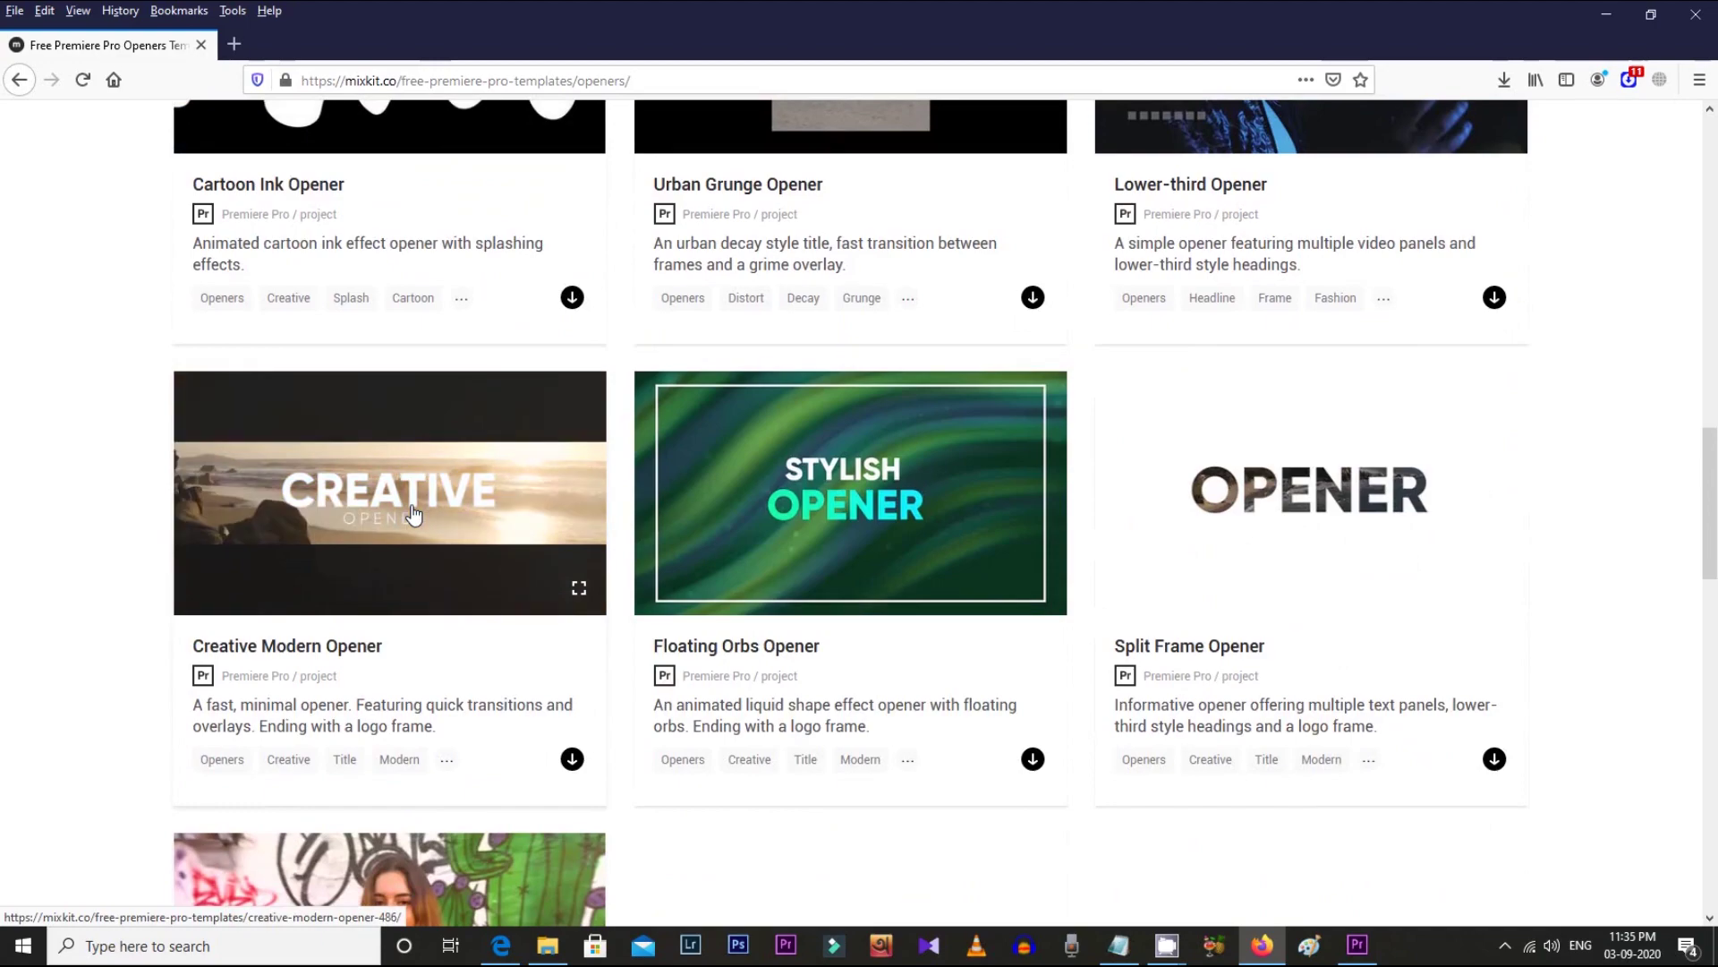